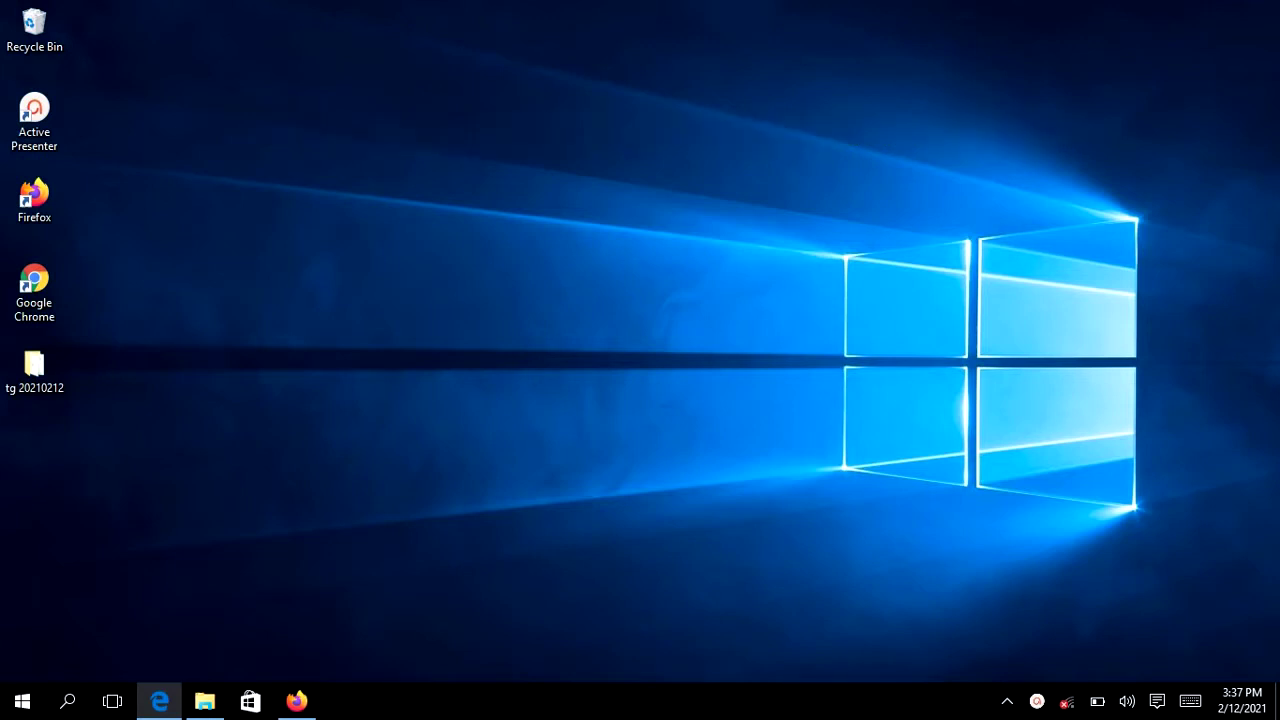
Create three new folders on the desktop, keeping their default names.
{"action": "key", "text": "ctrl+shift+n"}
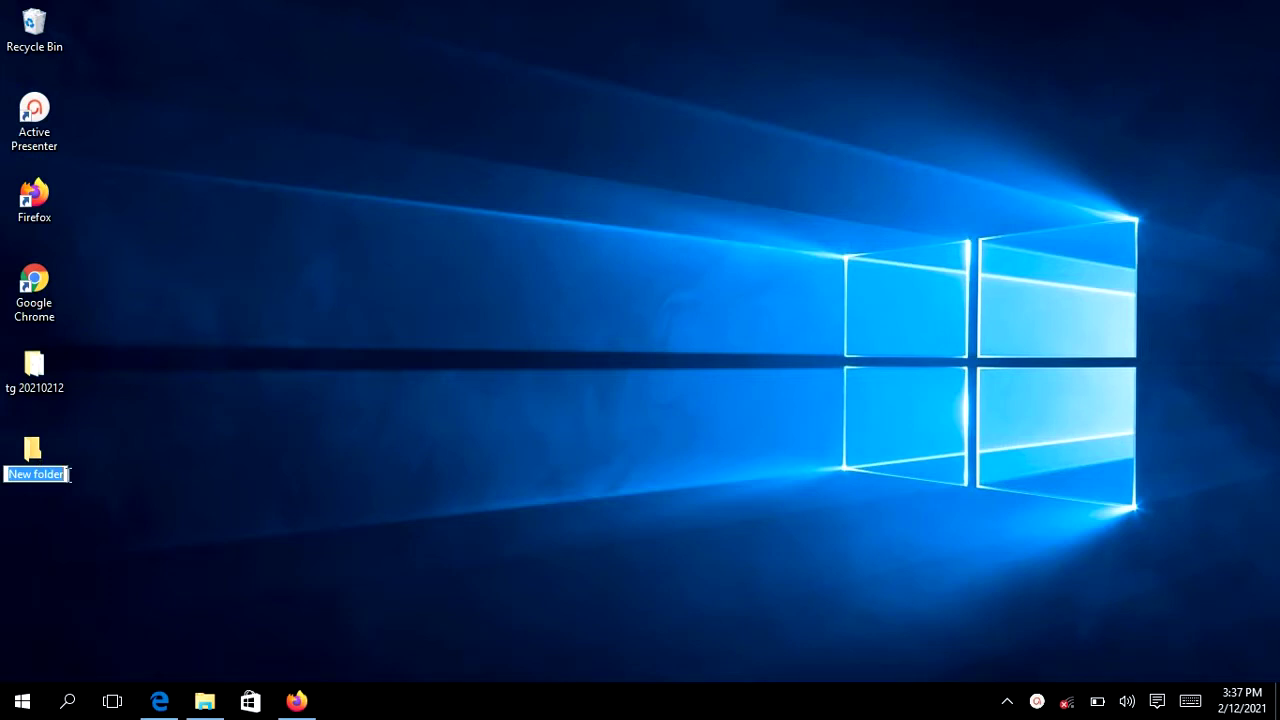
{"action": "key", "text": "Return"}
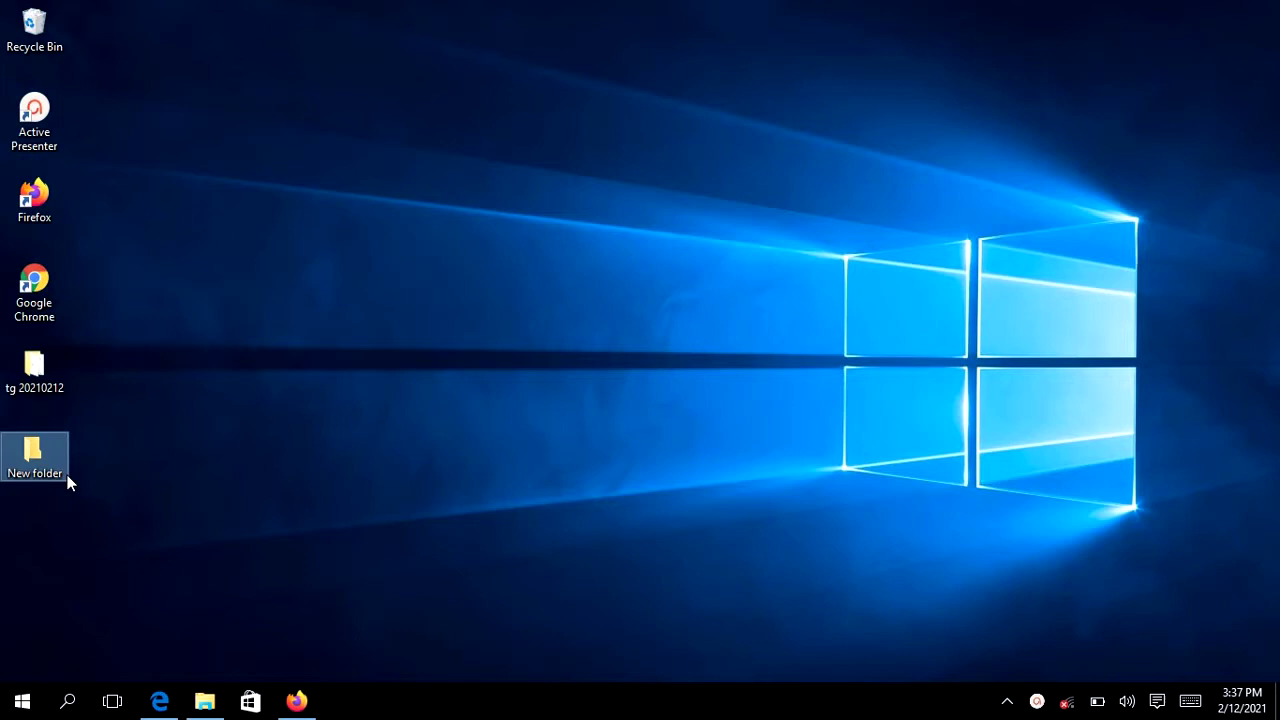
{"action": "key", "text": "ctrl+shift+n"}
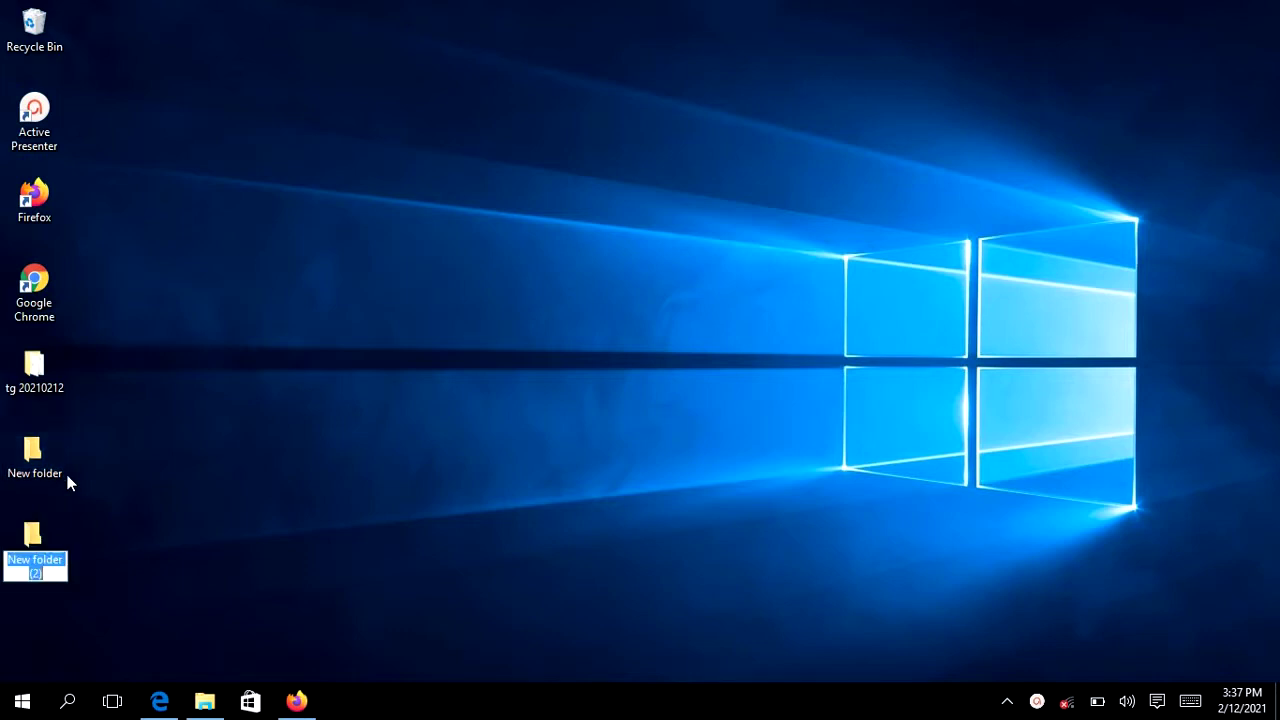
{"action": "key", "text": "Return"}
{"action": "key", "text": "ctrl+shift+n"}
{"action": "key", "text": "Return"}
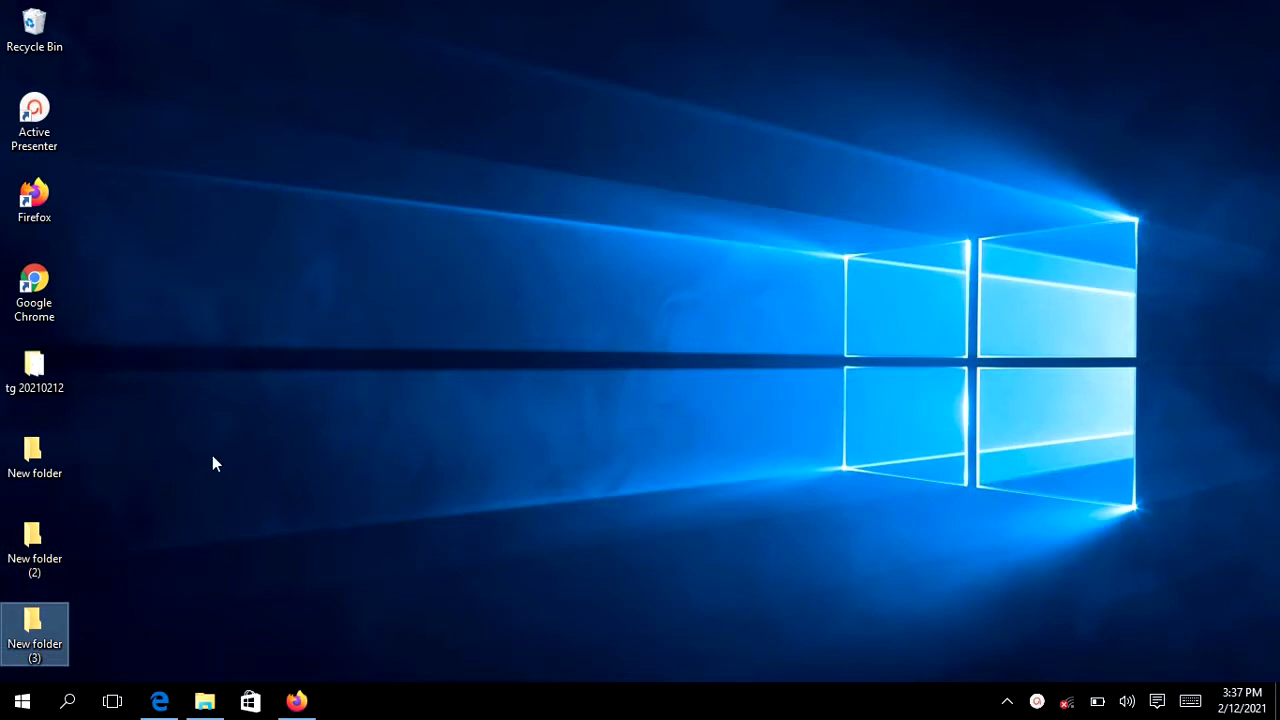
{"action": "left_click", "coordinate": [212, 461]}
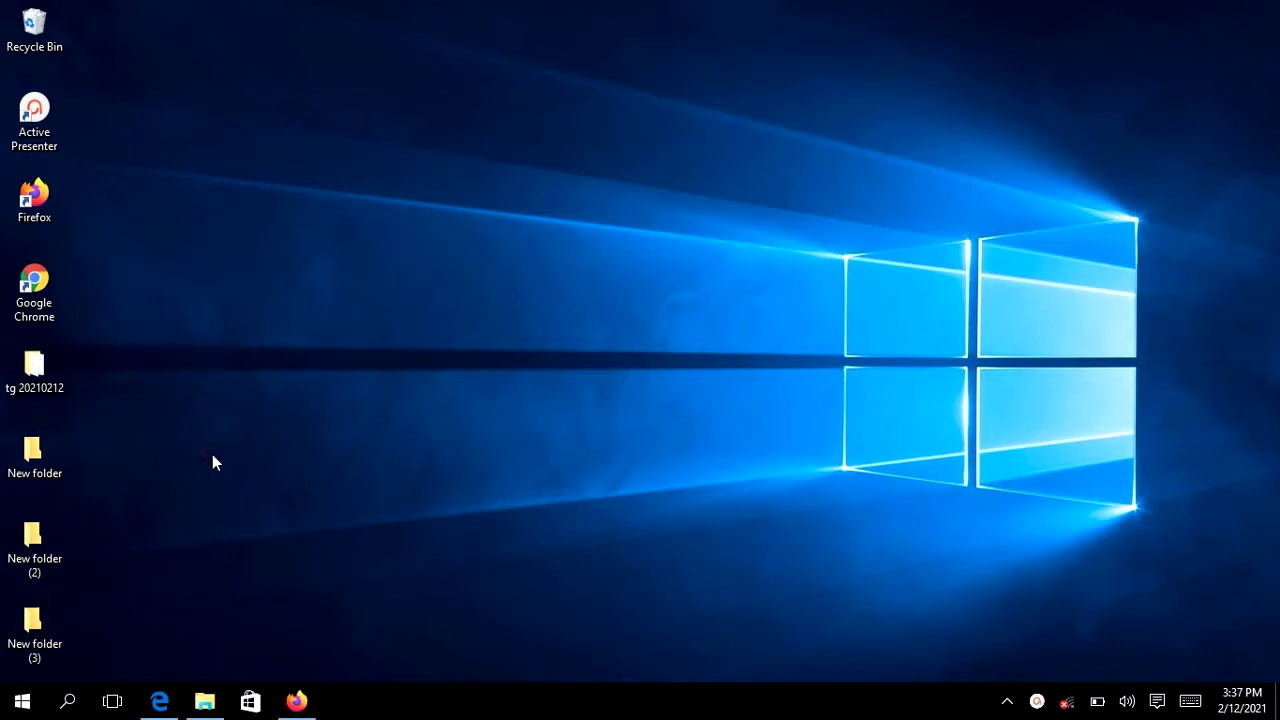
Rename the first new folder on the desktop as My Folder.
{"action": "left_click", "coordinate": [43, 475]}
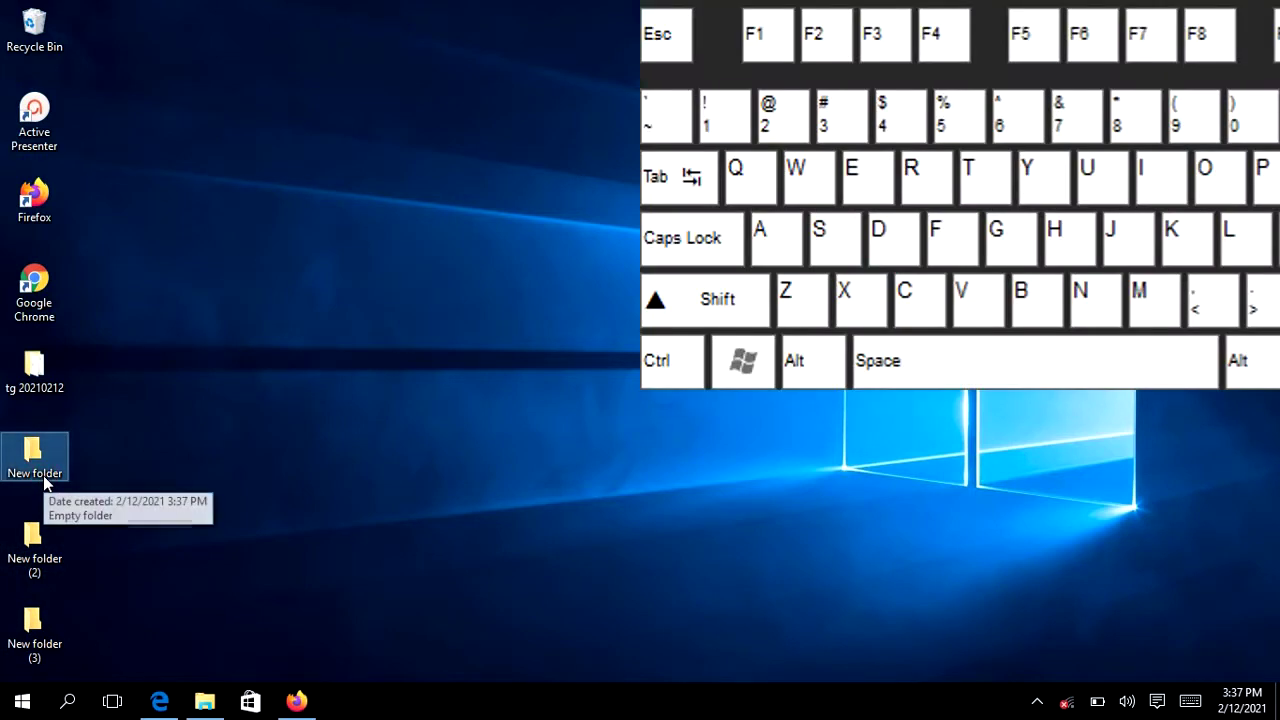
{"action": "key", "text": "F2"}
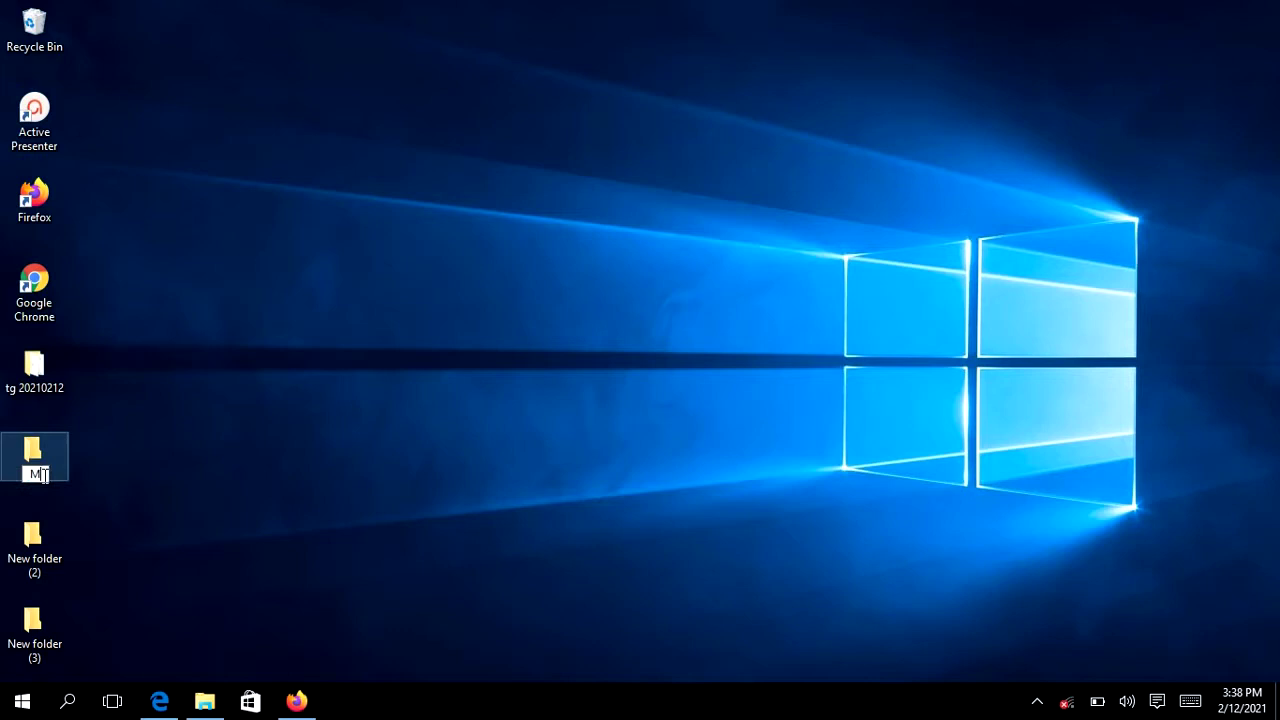
{"action": "type", "text": "My Folder"}
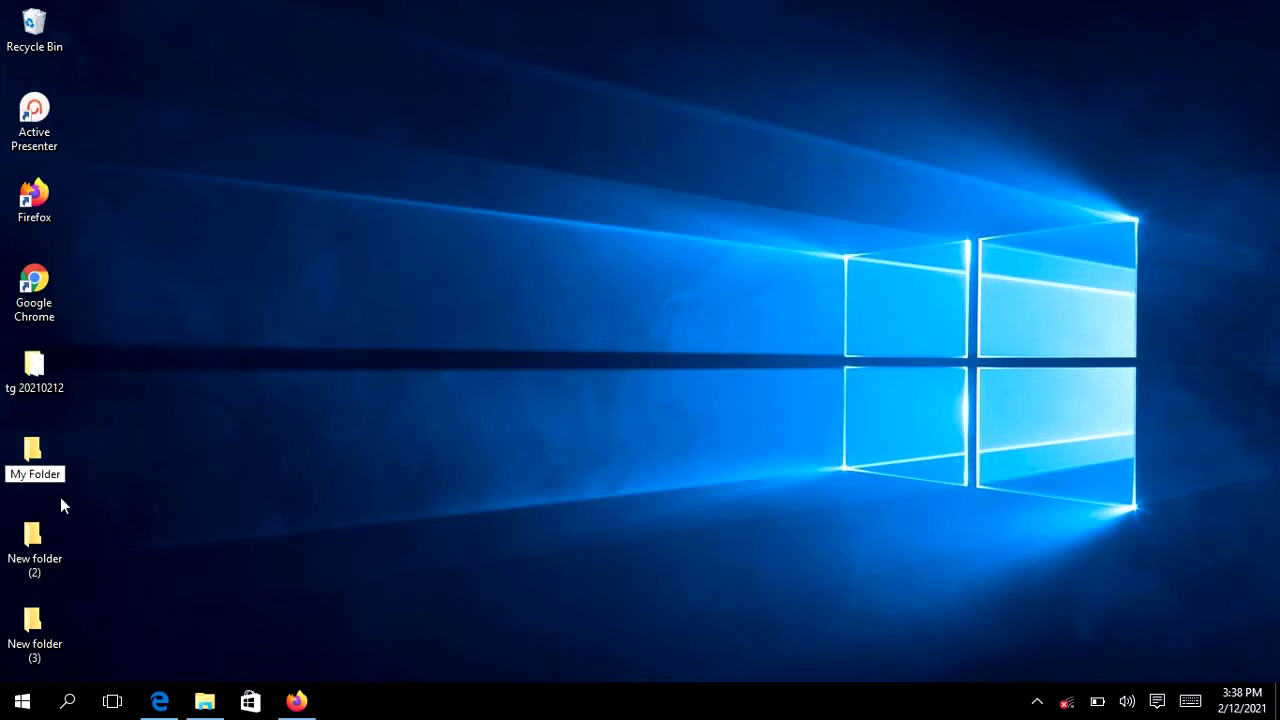
{"action": "key", "text": "Return"}
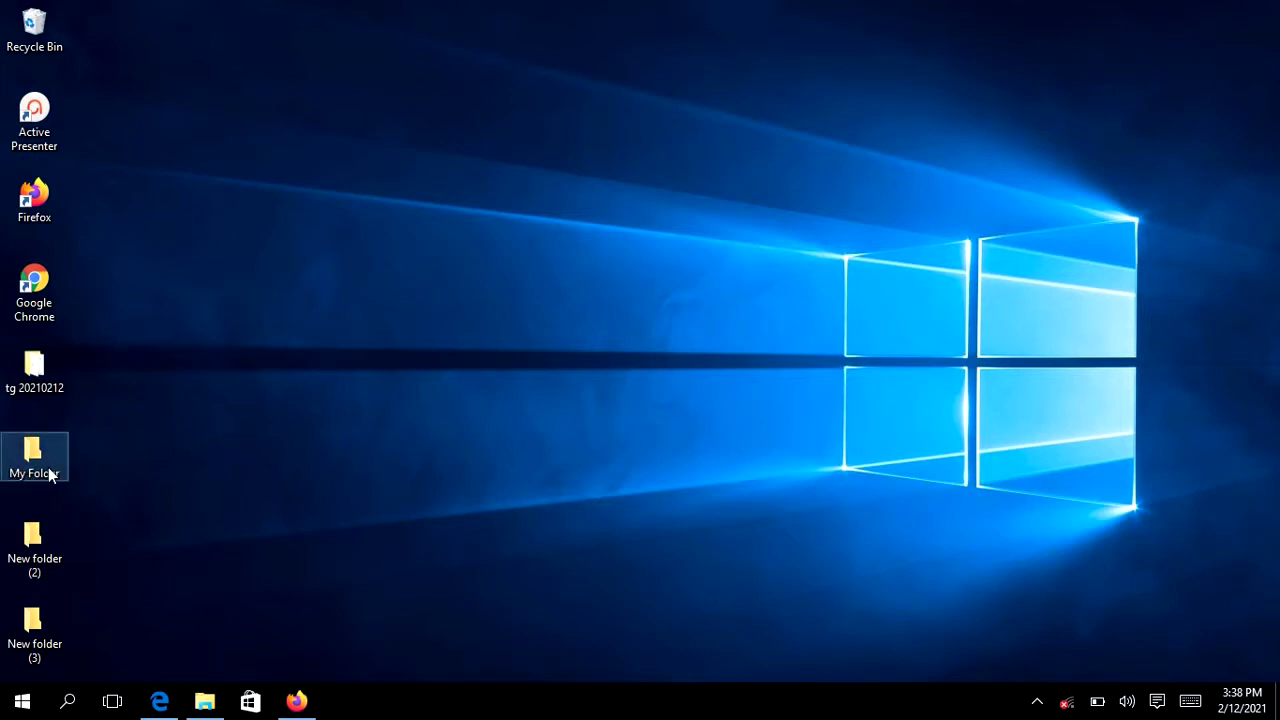
Examine the Sharing, Previous Versions and Customize properties of My Folder, and close its properties.
{"action": "key", "text": "alt"}
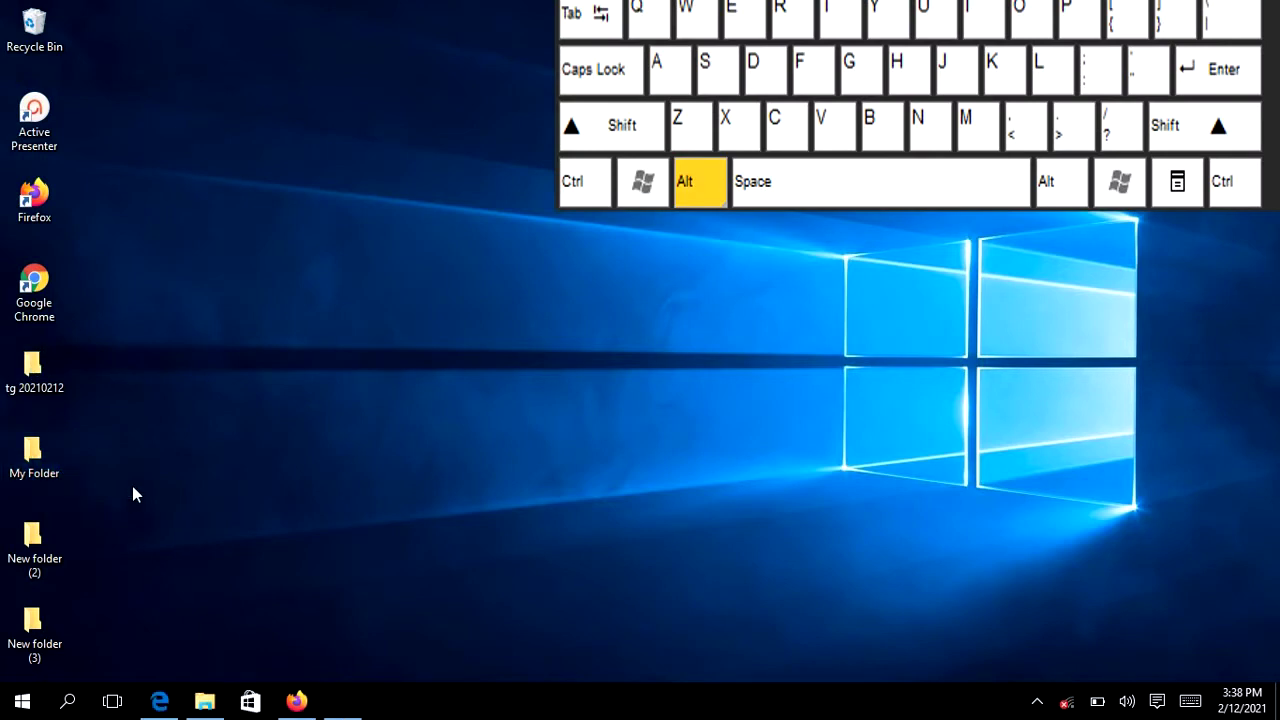
{"action": "key", "text": "alt+Return"}
{"action": "left_click", "coordinate": [220, 267]}
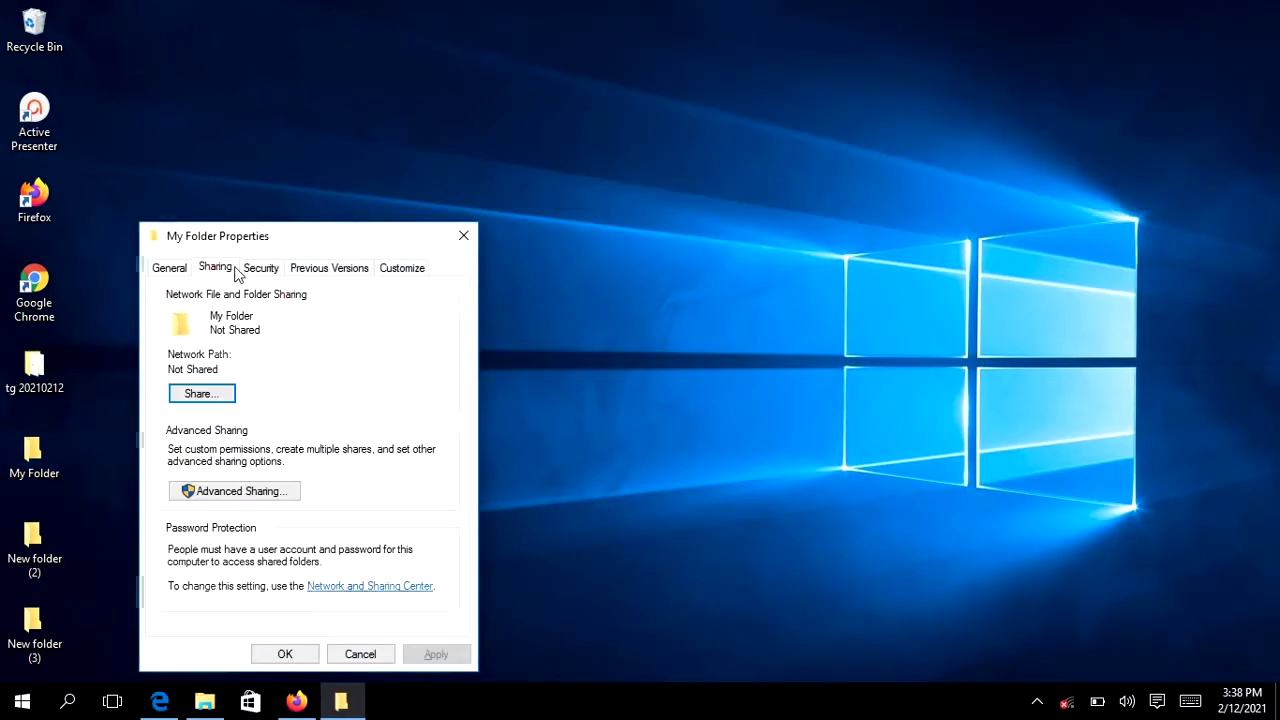
{"action": "left_click", "coordinate": [325, 268]}
{"action": "left_click", "coordinate": [402, 270]}
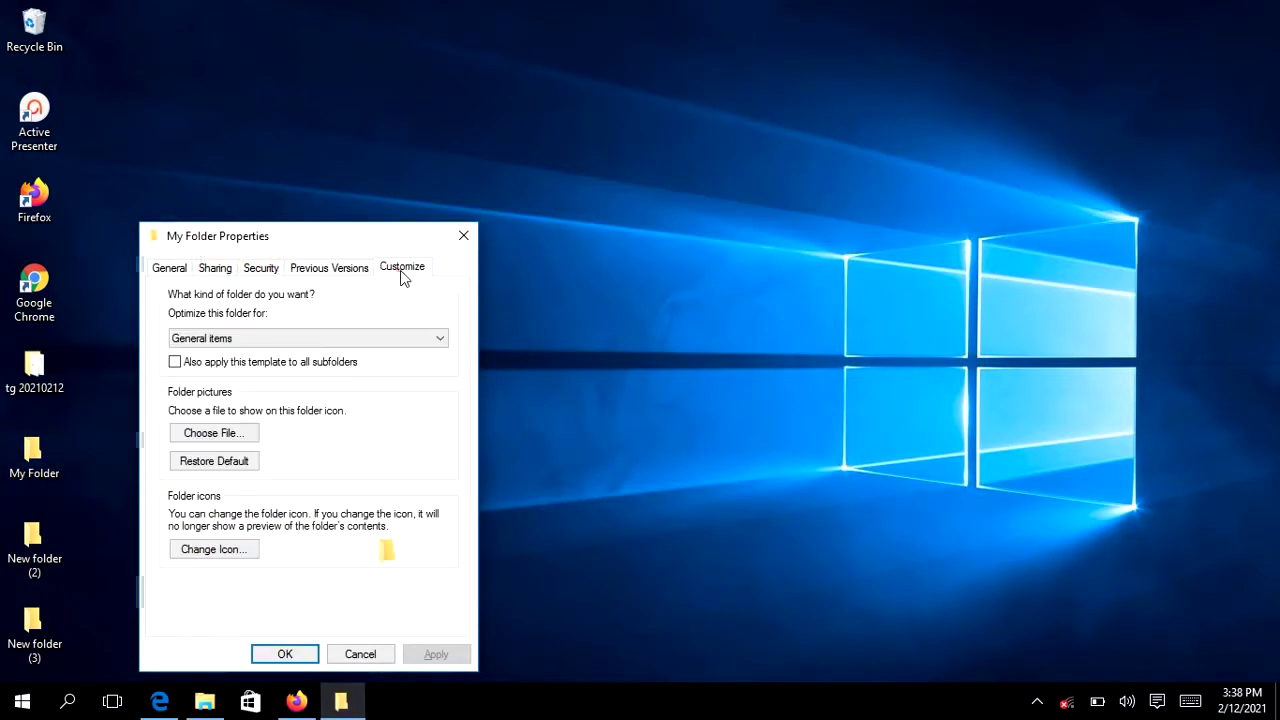
{"action": "left_click", "coordinate": [464, 236]}
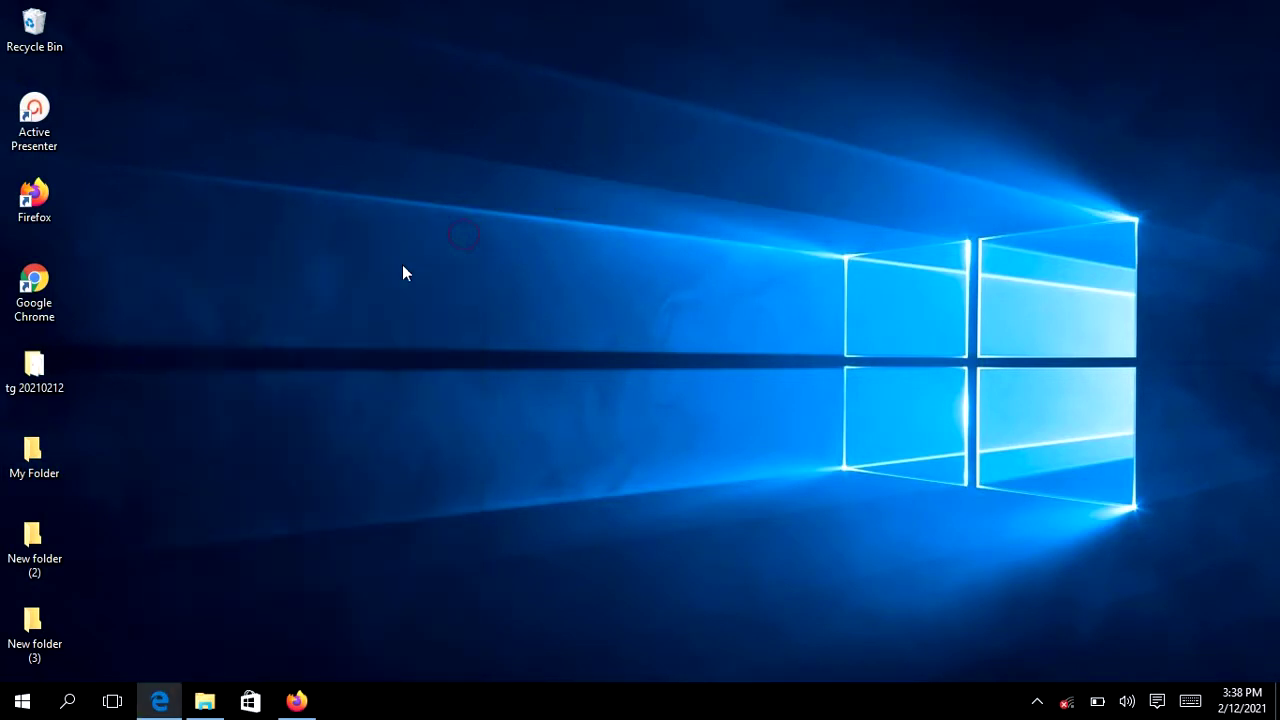
Open My Folder to view its contents and close its window.
{"action": "double_click", "coordinate": [30, 455]}
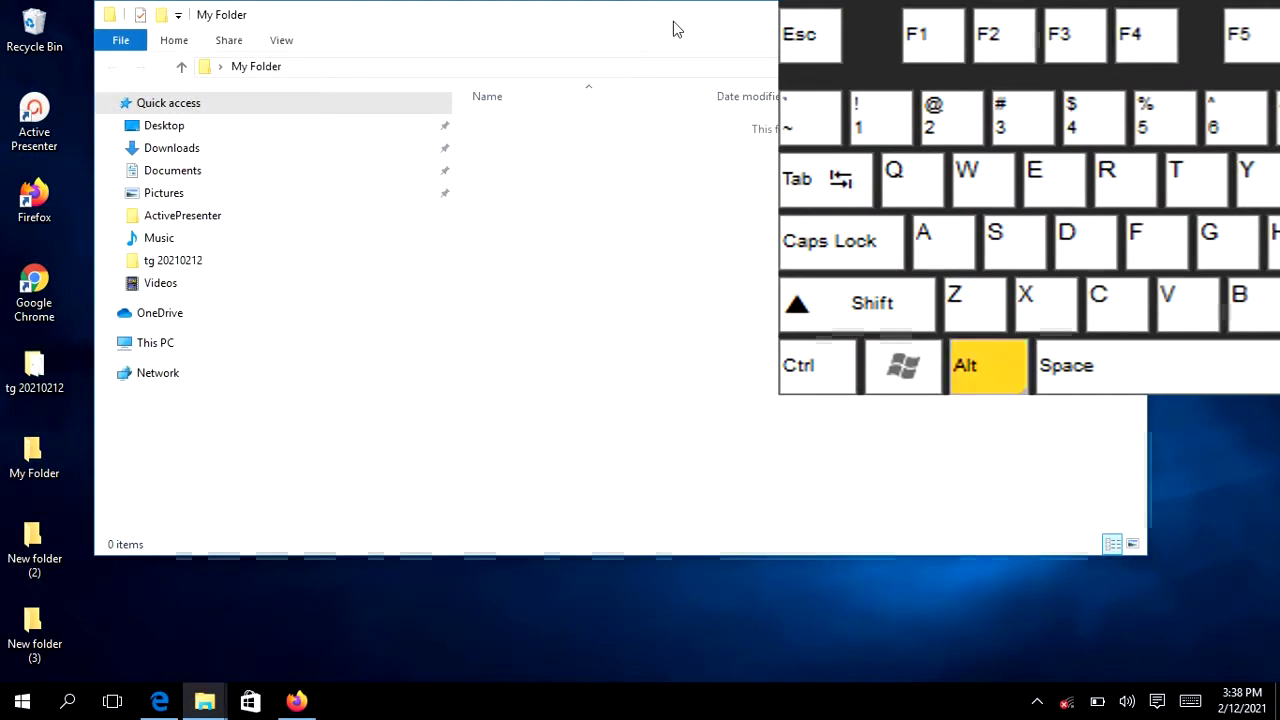
{"action": "key", "text": "alt+F4"}
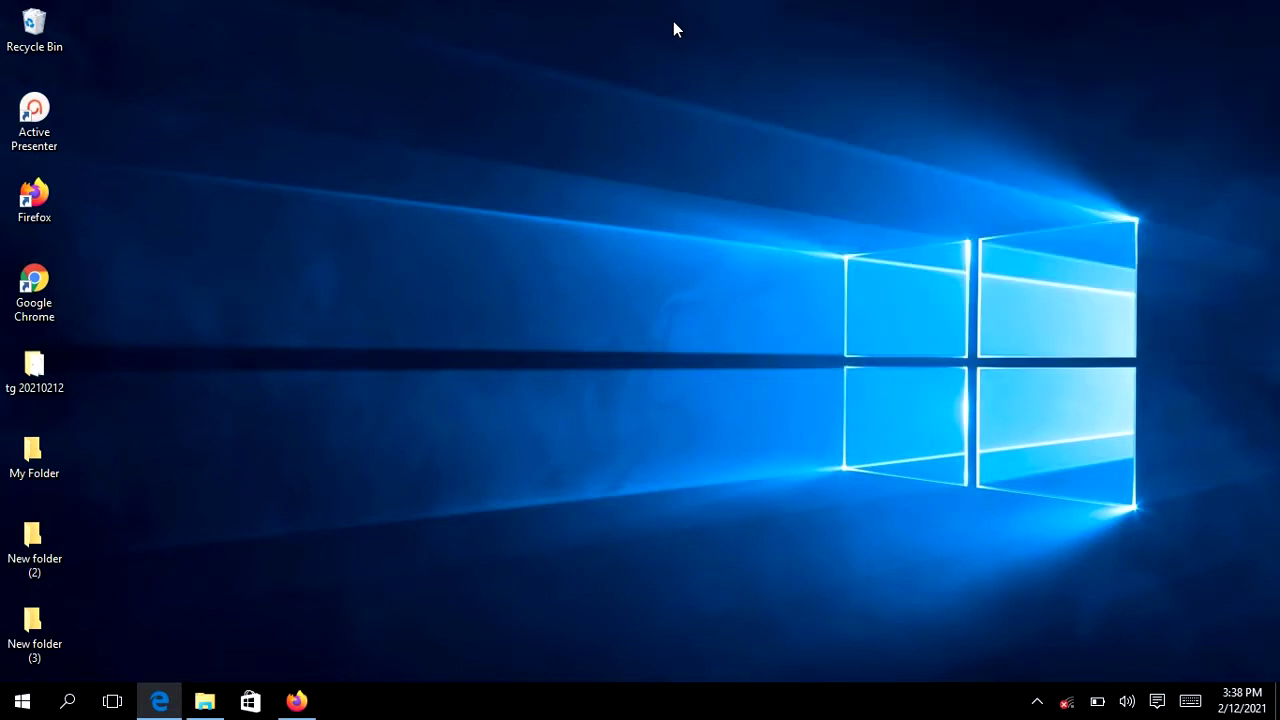
Open My Folder from the desktop, minimize its window and bring it back maximized.
{"action": "double_click", "coordinate": [32, 455]}
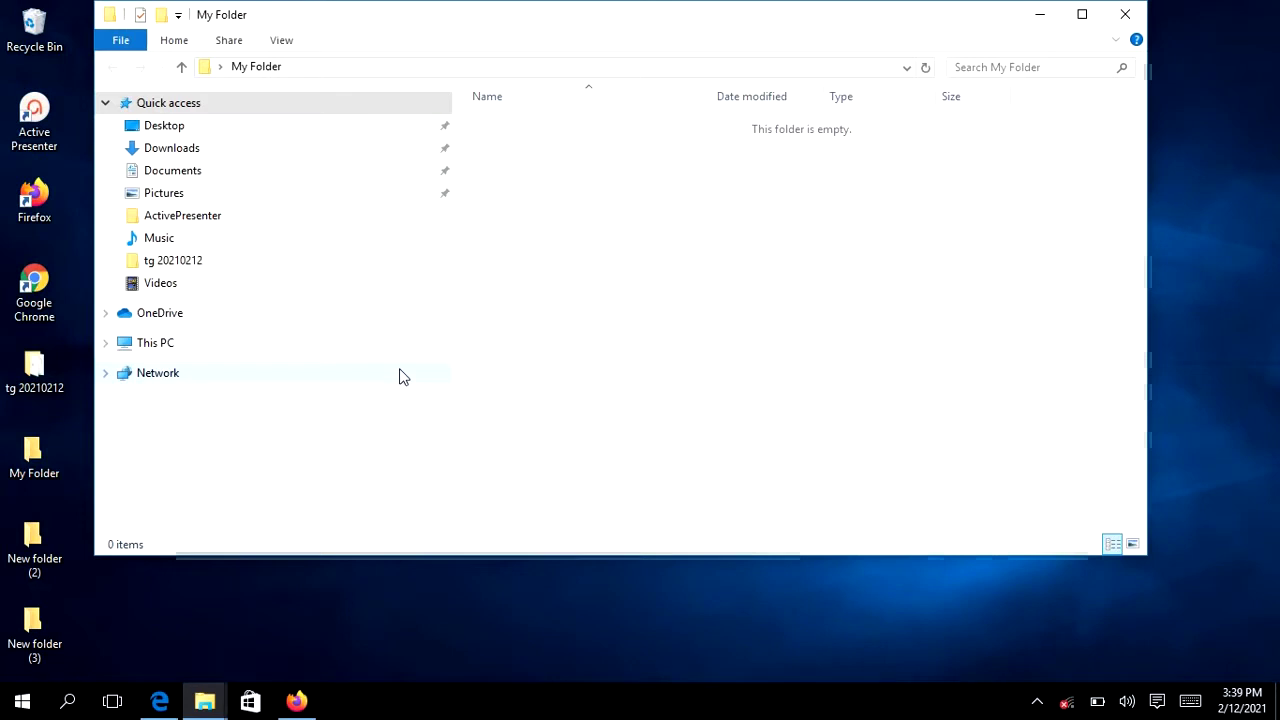
{"action": "key", "text": "super+Down"}
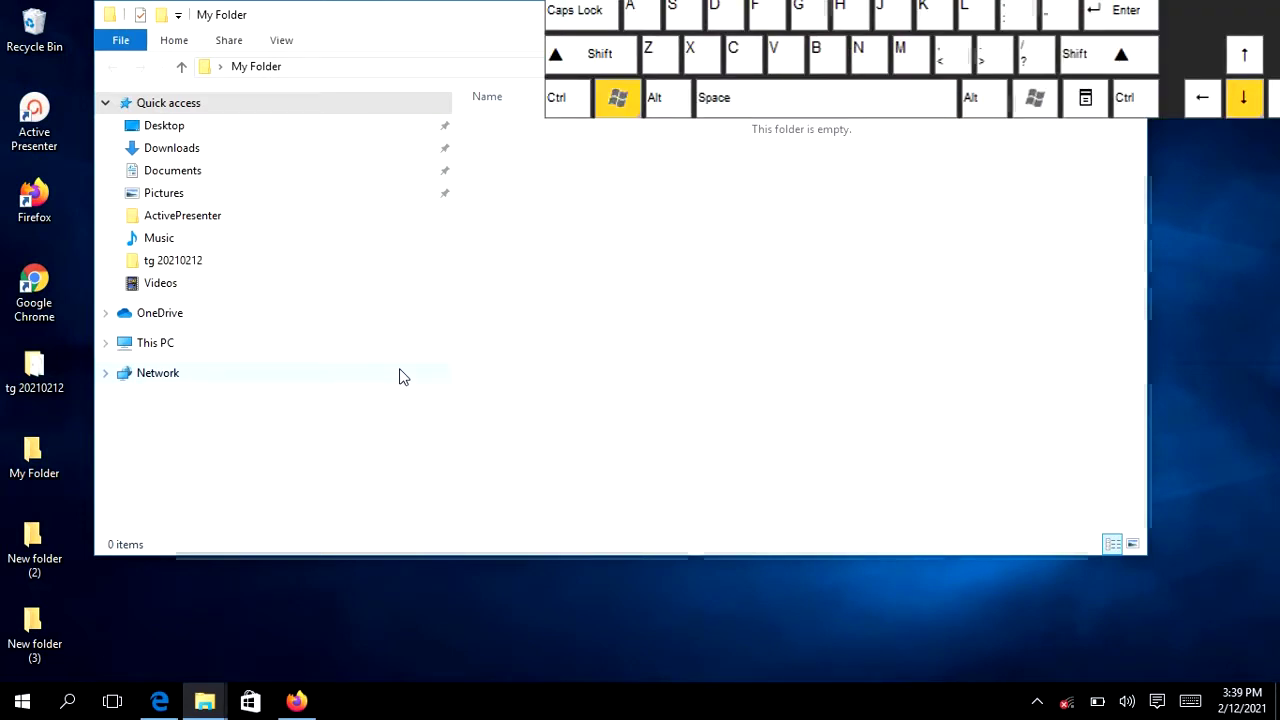
{"action": "key", "text": "super+Down"}
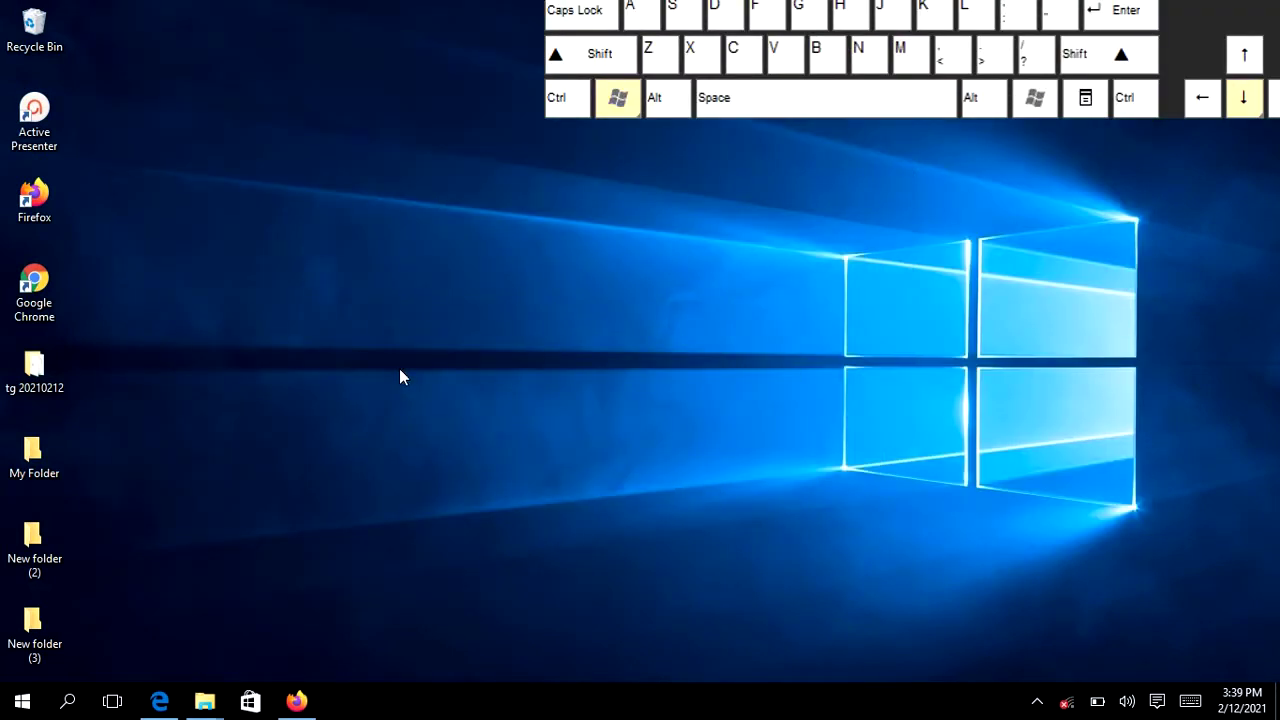
{"action": "key", "text": "super"}
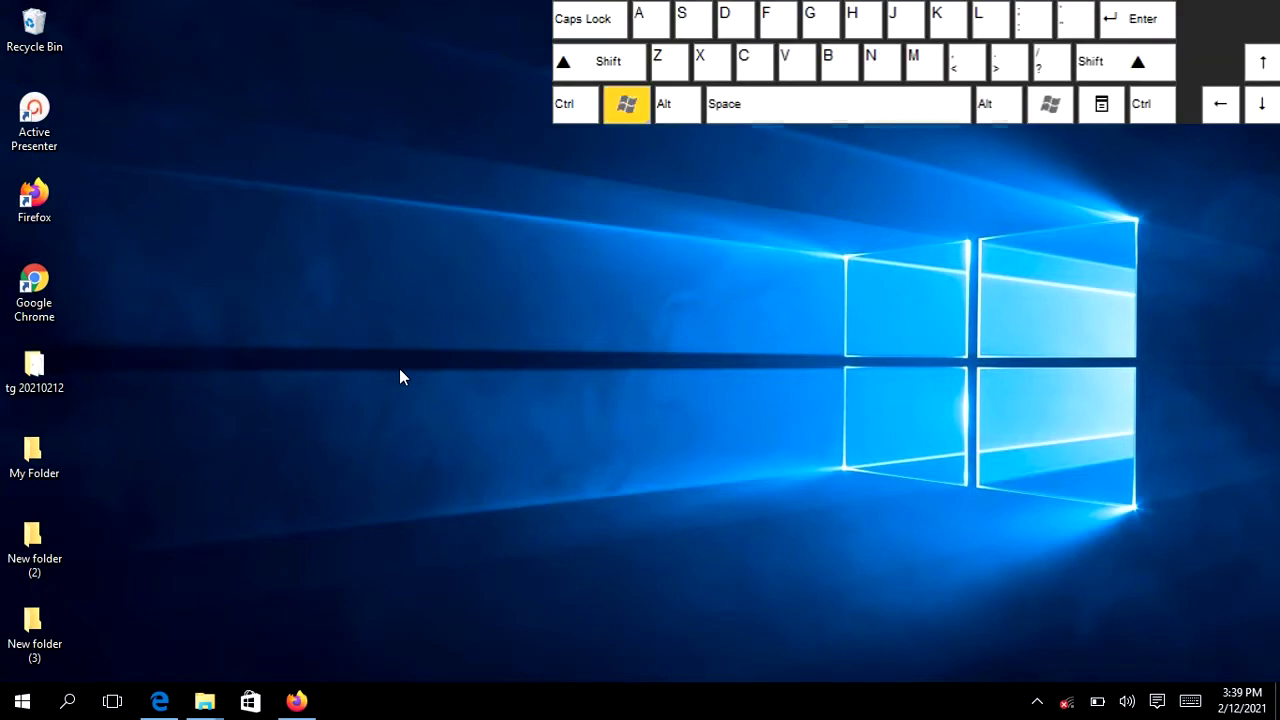
{"action": "key", "text": "super+Up"}
{"action": "key", "text": "super+Up"}
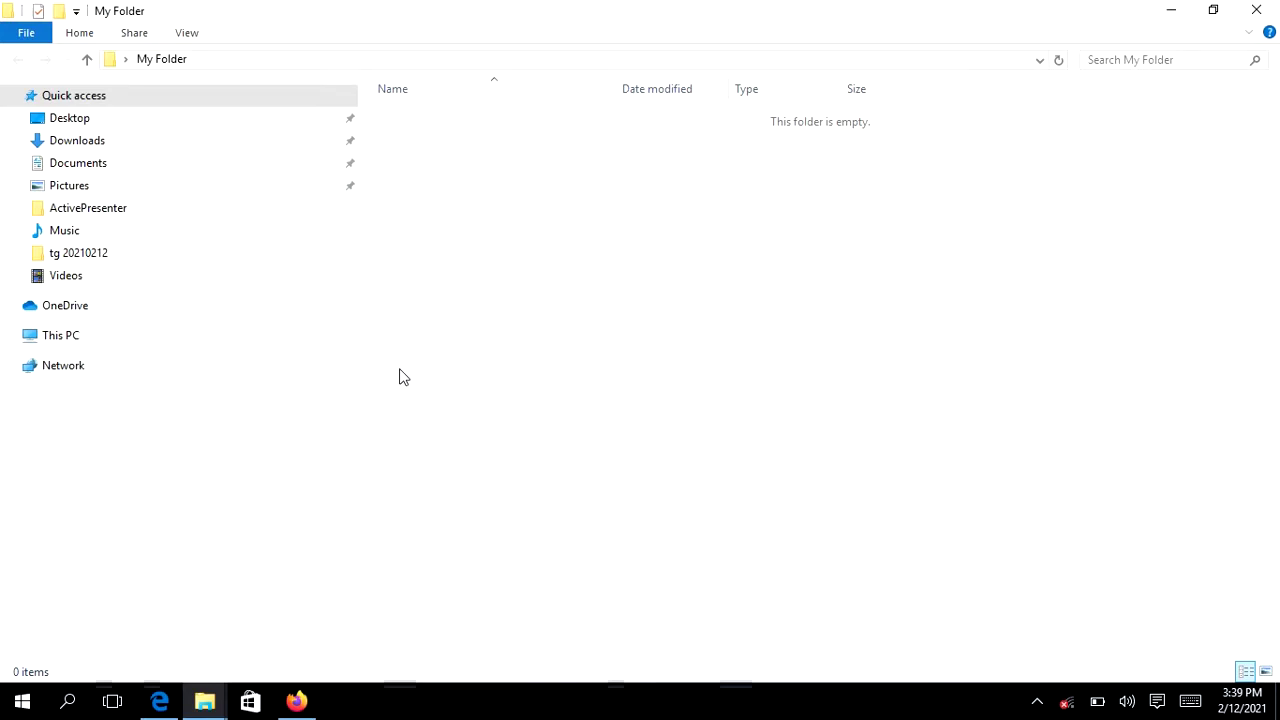
Minimize all open windows, and examine the context options for My Folder without choosing one.
{"action": "key", "text": "super+m"}
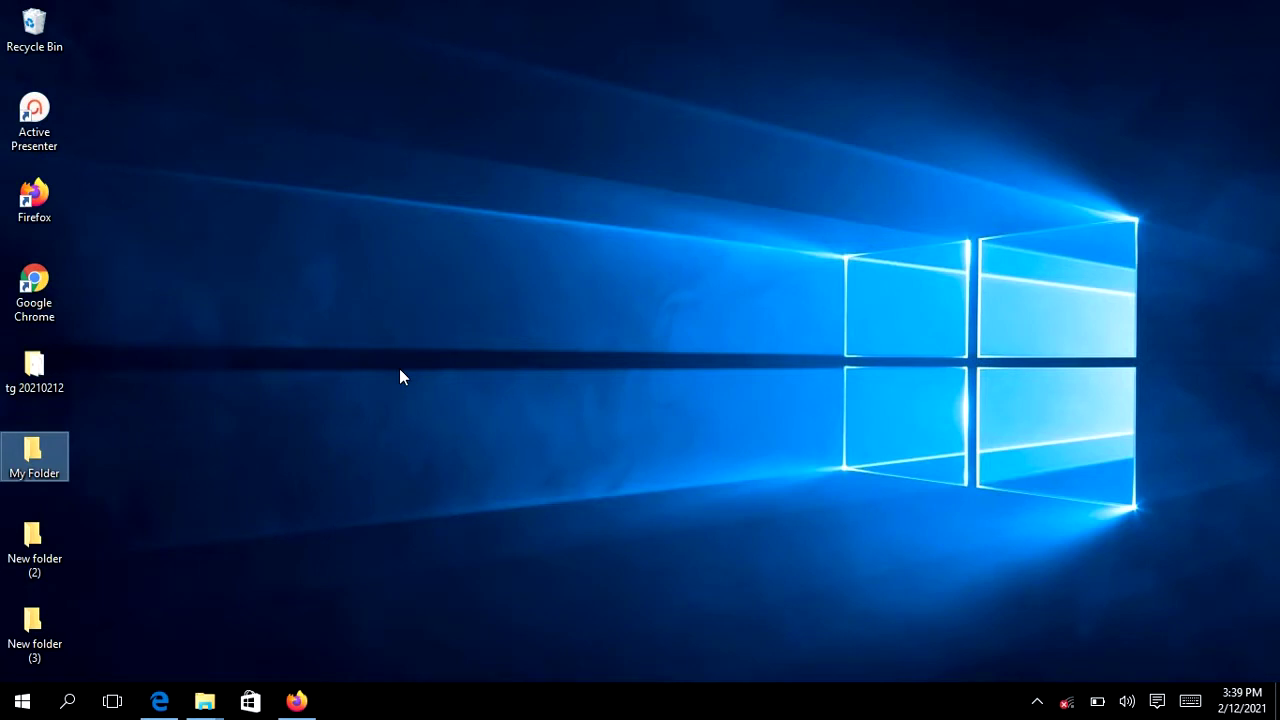
{"action": "key", "text": "shift+F10"}
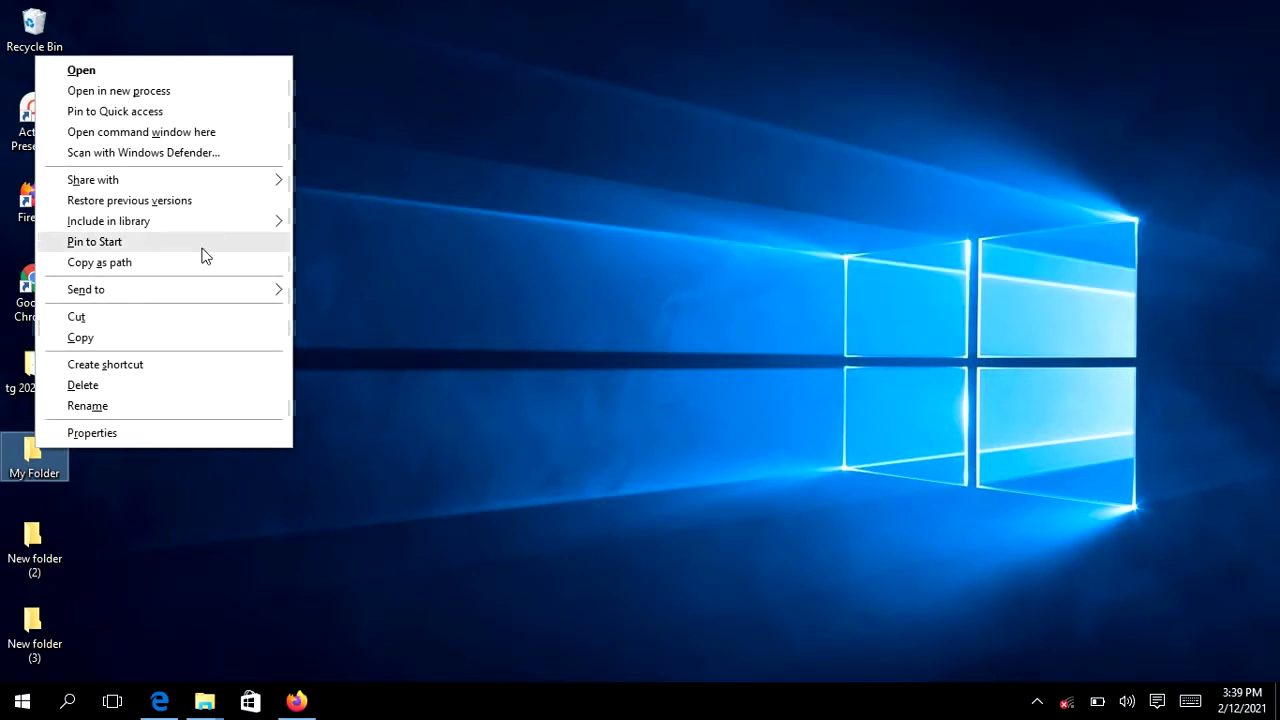
{"action": "left_click", "coordinate": [340, 489]}
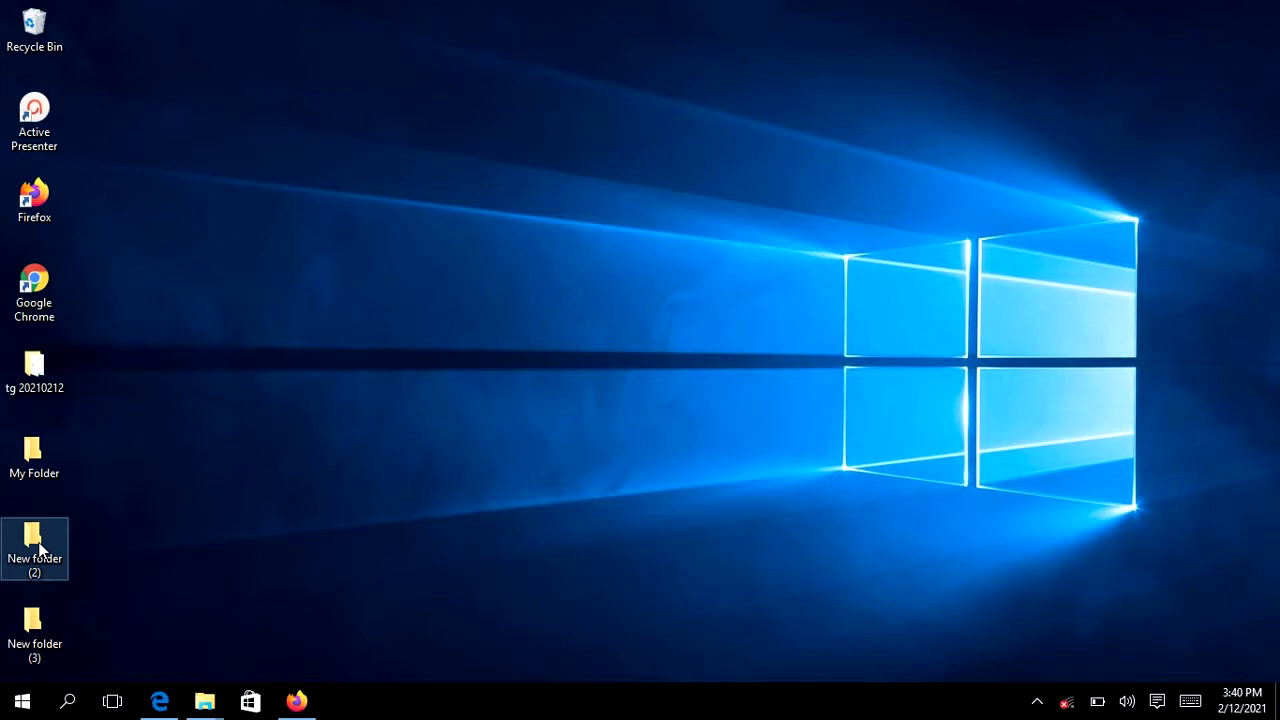
Copy New folder (3) from the desktop into My Folder.
{"action": "left_click", "coordinate": [50, 628]}
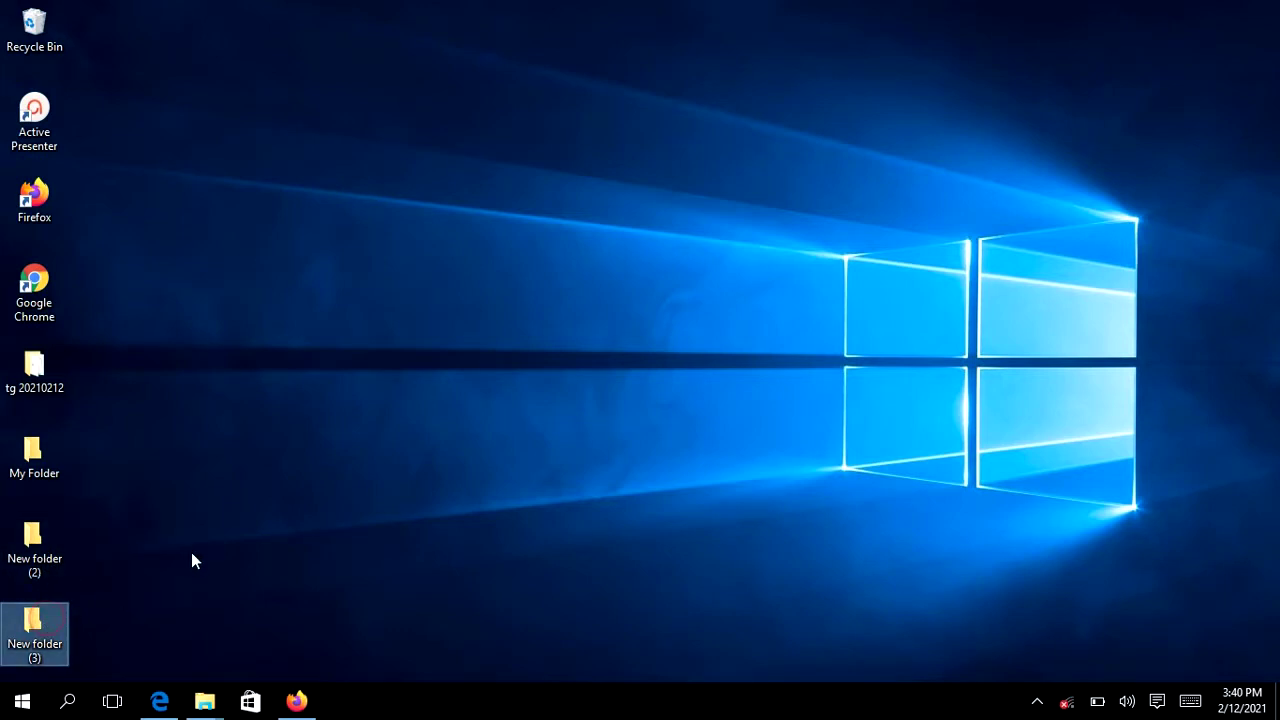
{"action": "key", "text": "super+c"}
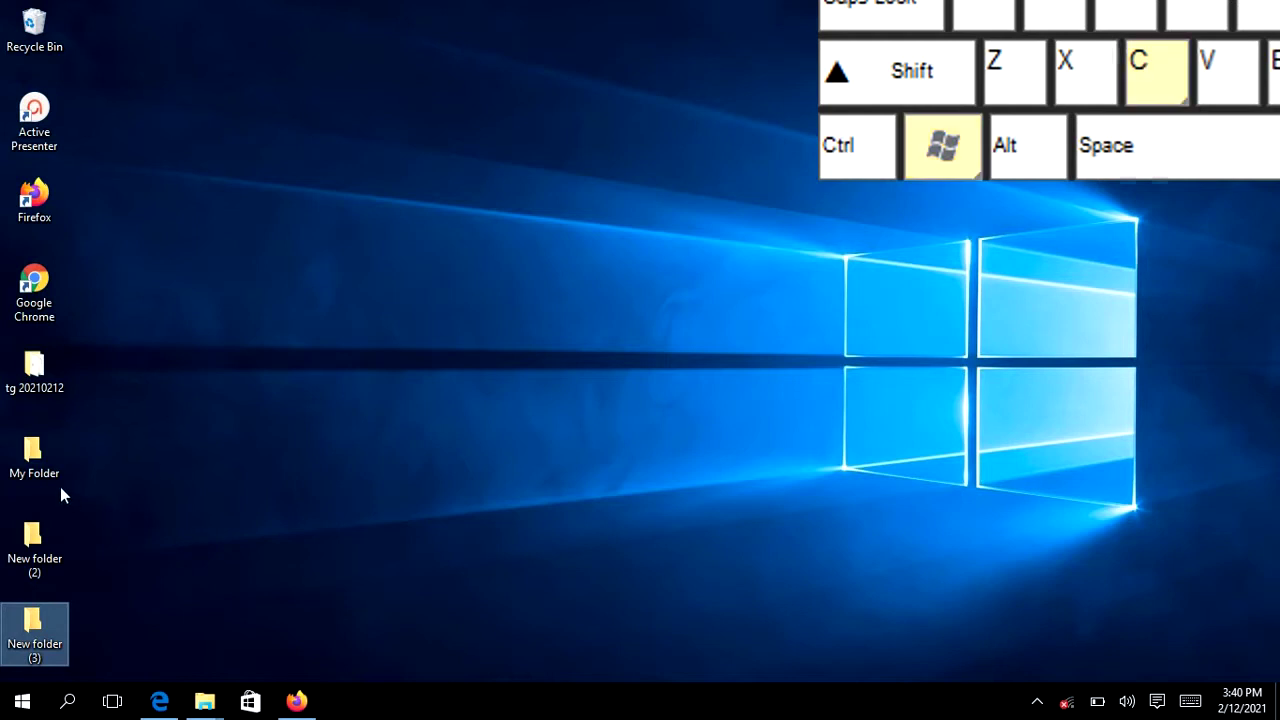
{"action": "double_click", "coordinate": [34, 455]}
{"action": "key", "text": "ctrl+v"}
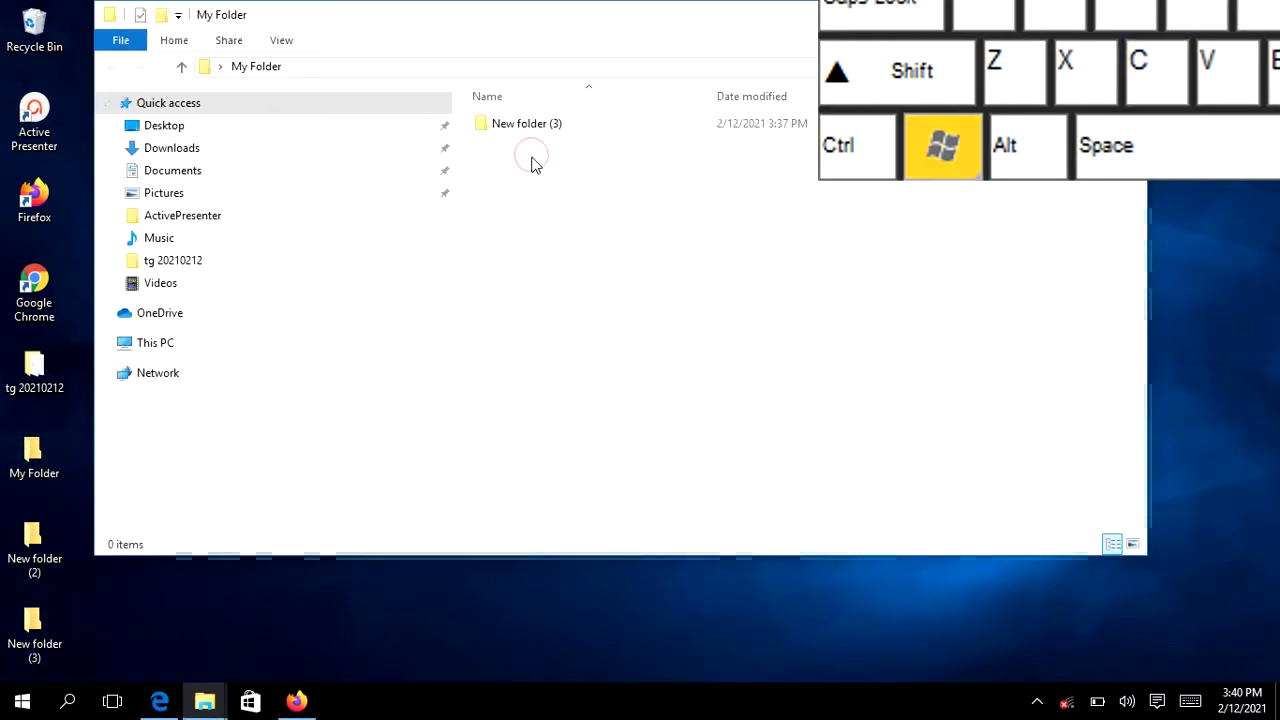
{"action": "left_click", "coordinate": [270, 596]}
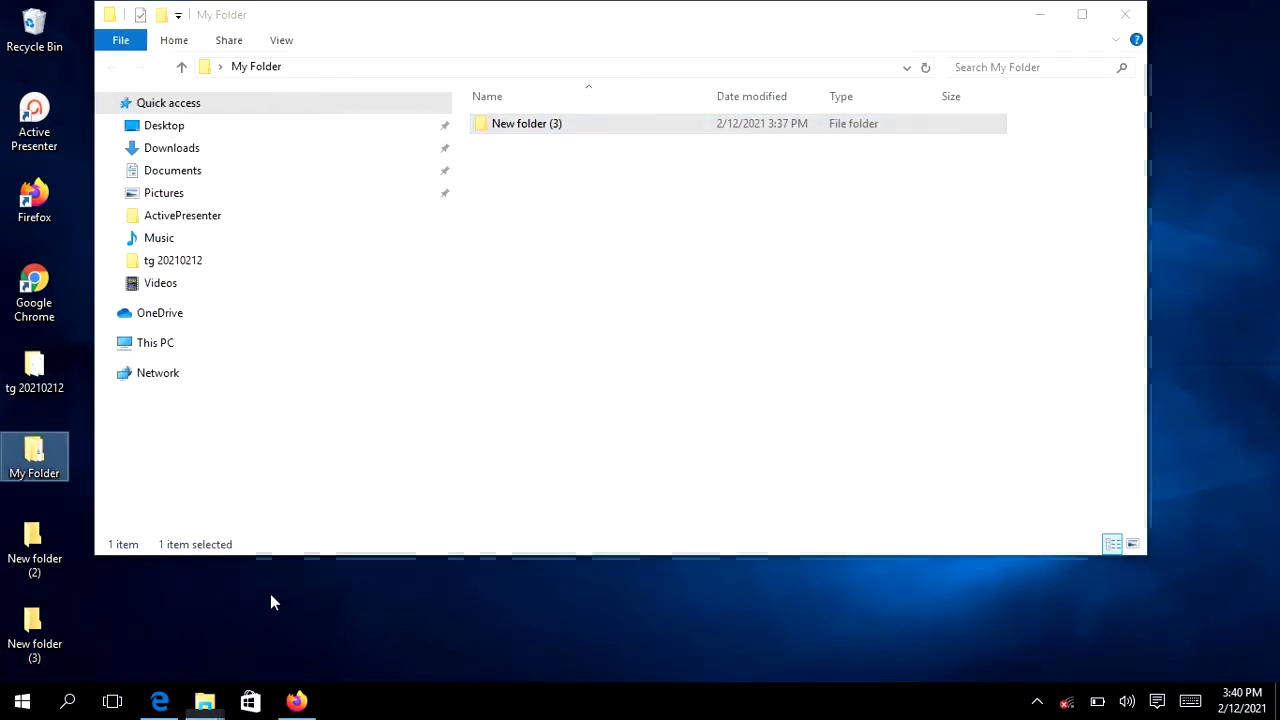
Move New folder (2) from the desktop into My Folder and close the folder window.
{"action": "left_click", "coordinate": [30, 548]}
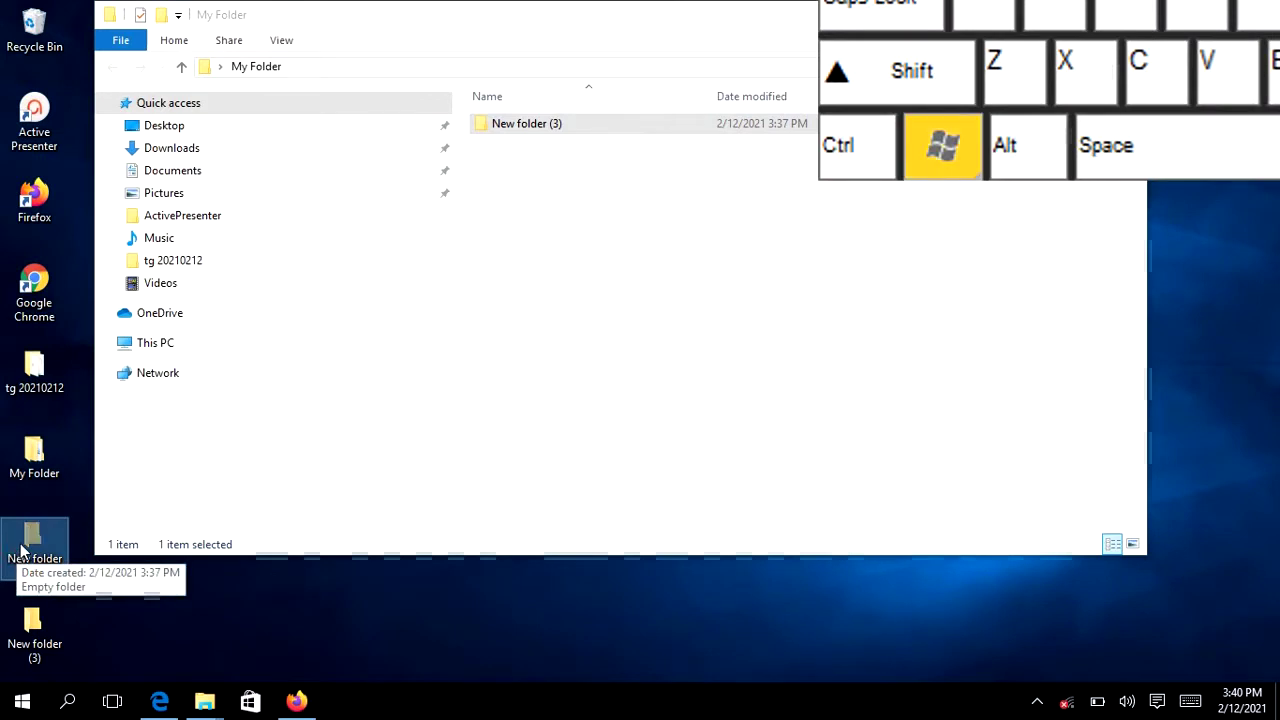
{"action": "key", "text": "ctrl+x"}
{"action": "left_click", "coordinate": [526, 284]}
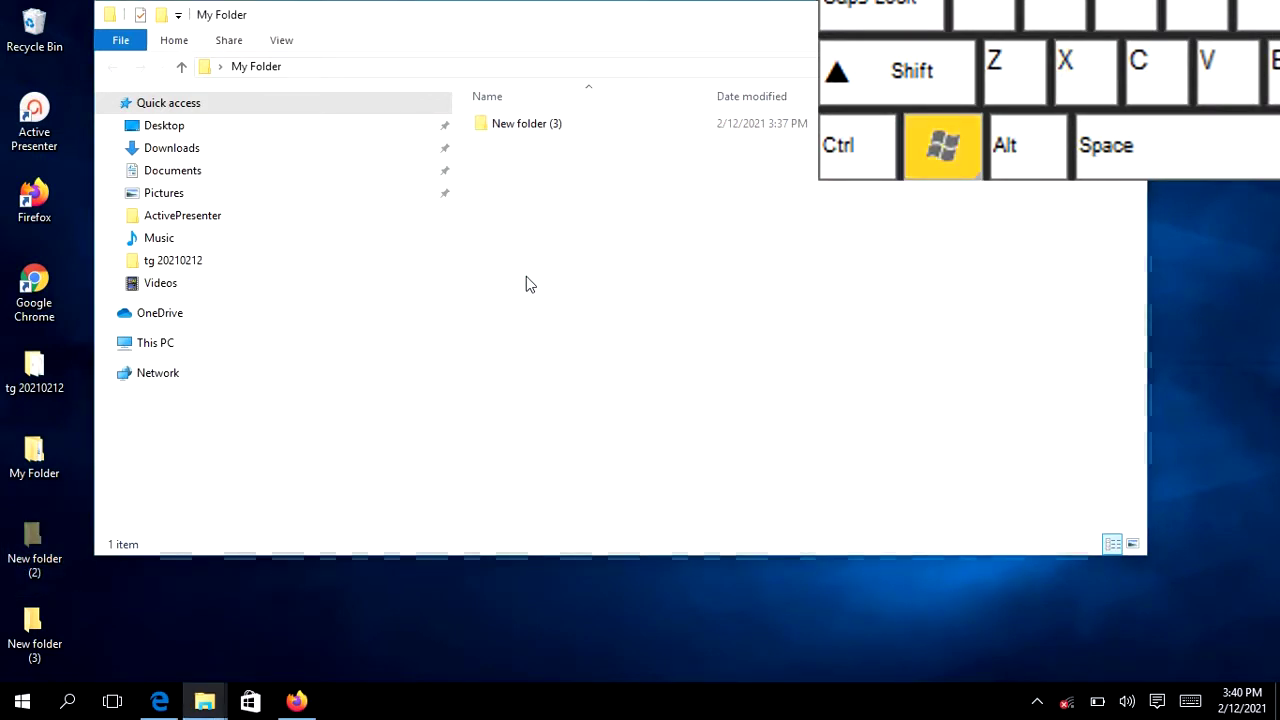
{"action": "key", "text": "ctrl+v"}
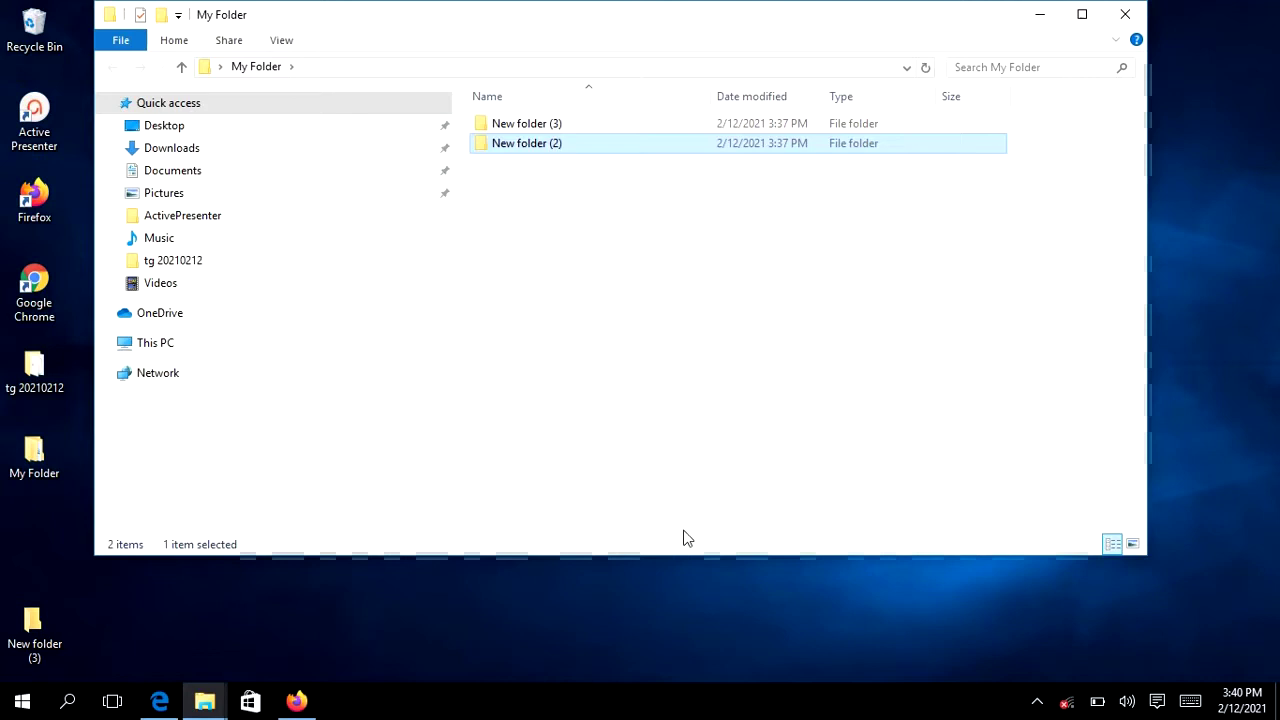
{"action": "left_click", "coordinate": [1125, 14]}
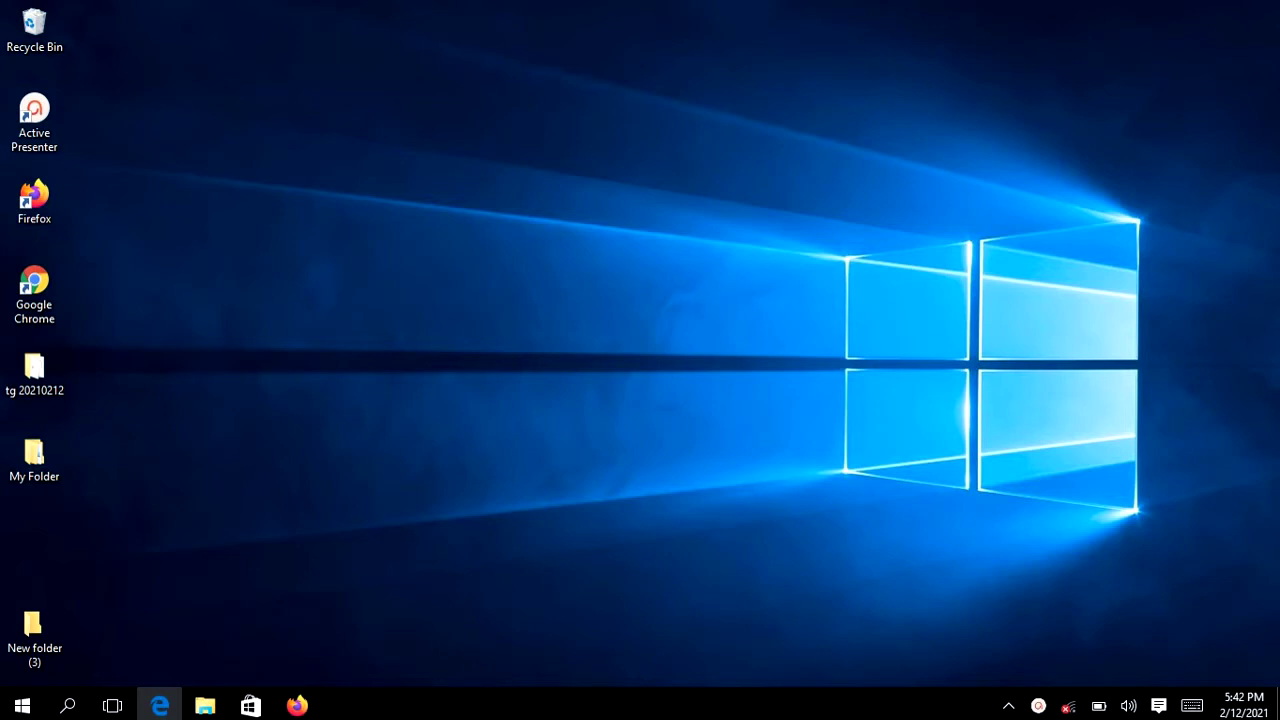
Create another folder on the desktop and try to name it con.
{"action": "right_click", "coordinate": [722, 443]}
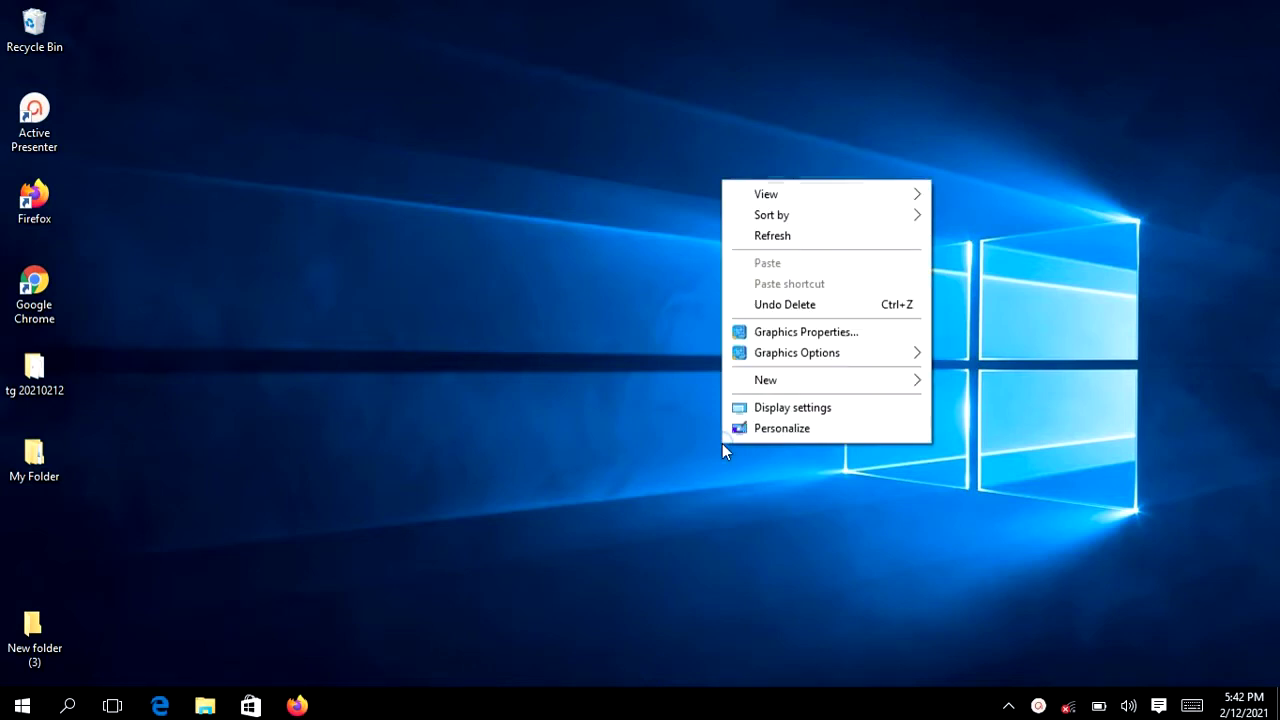
{"action": "mouse_move", "coordinate": [793, 378]}
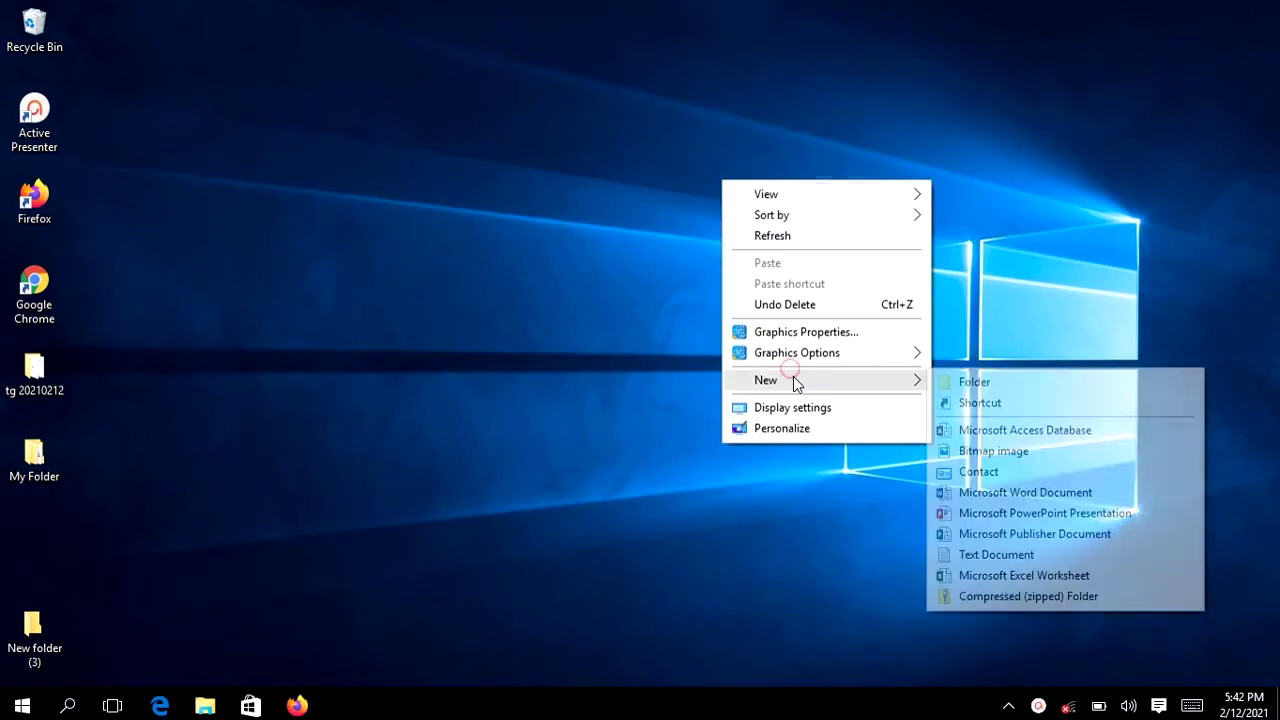
{"action": "left_click", "coordinate": [964, 381]}
{"action": "type", "text": "con"}
{"action": "key", "text": "Return"}
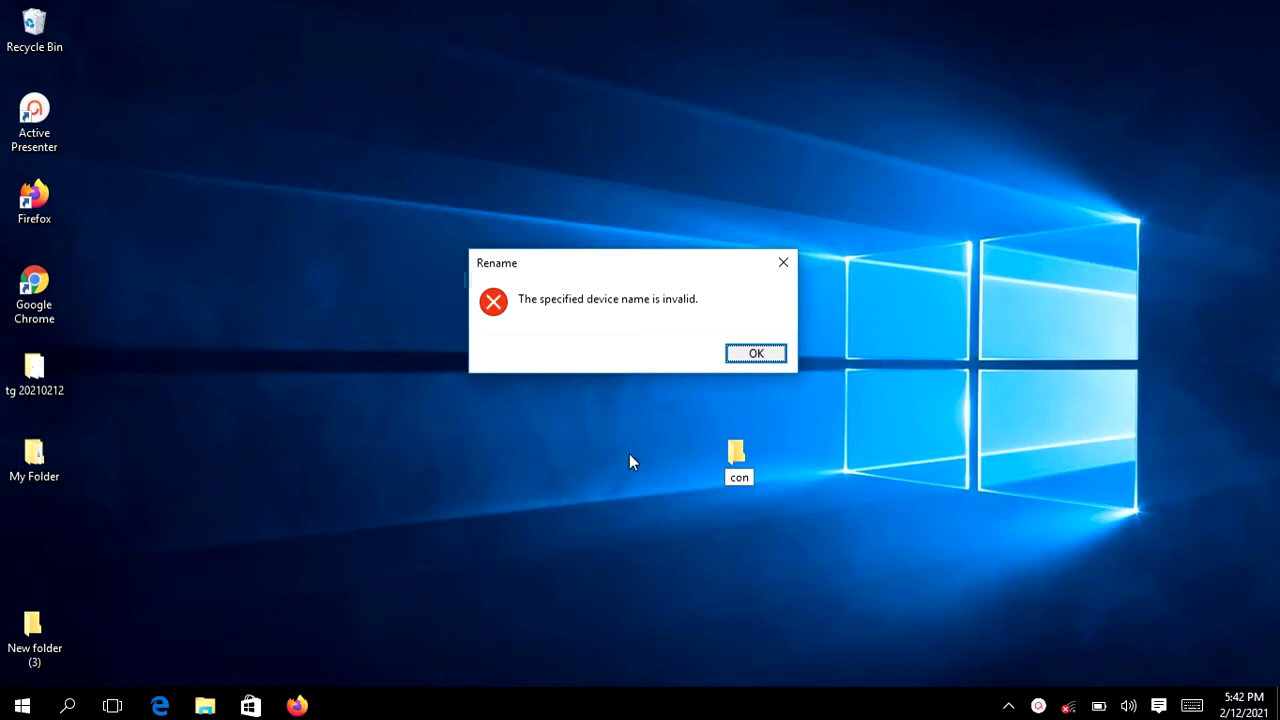
{"action": "left_click", "coordinate": [757, 354]}
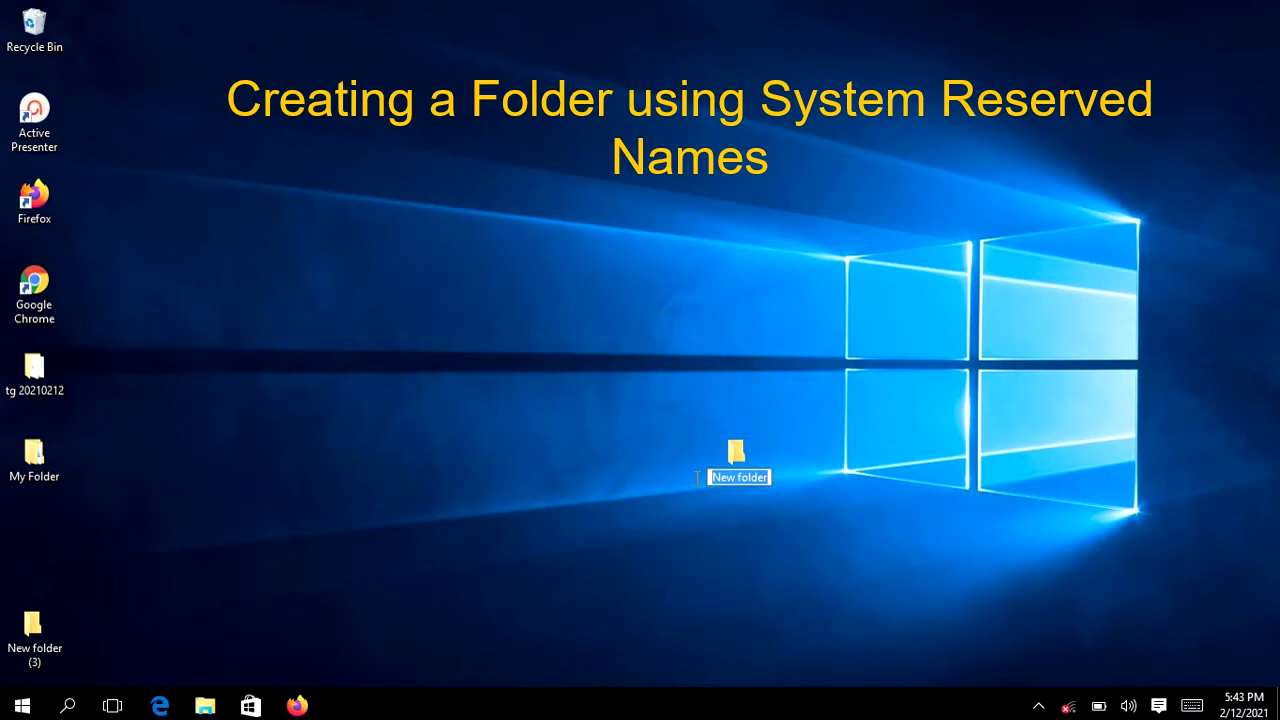
Name the new desktop folder con, and create a second desktop folder named lpt1.
{"action": "type", "text": "con"}
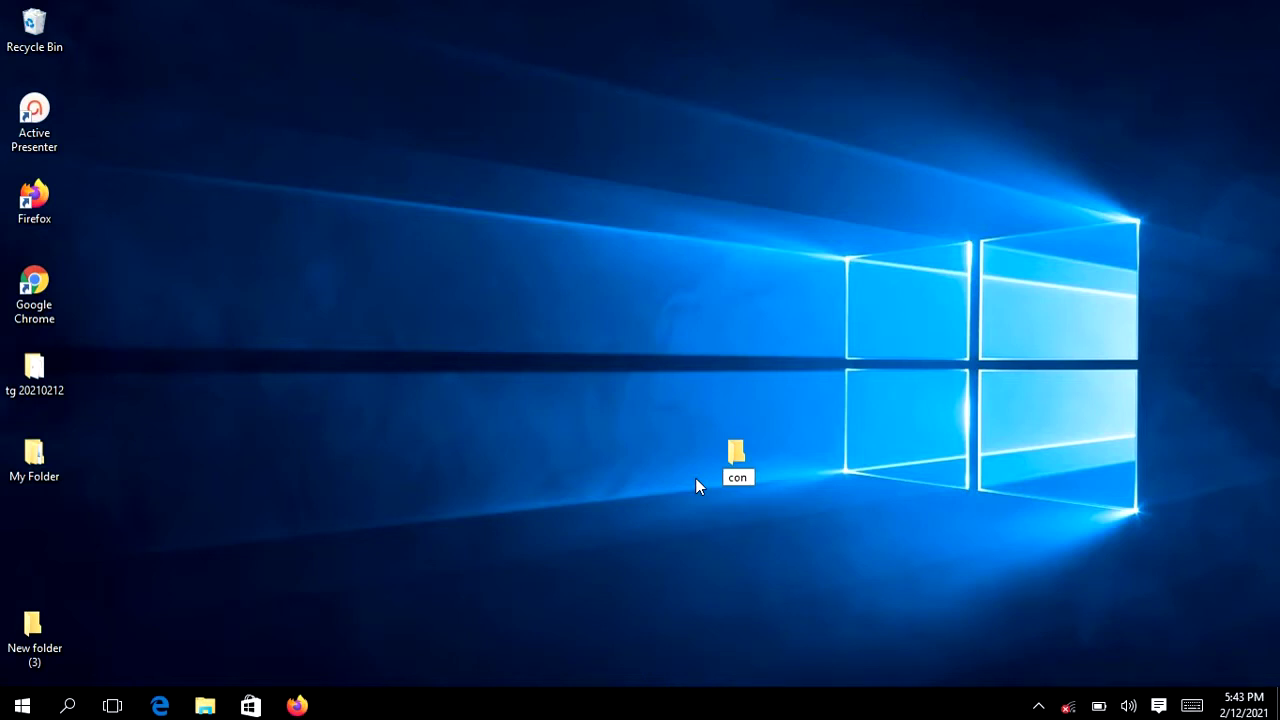
{"action": "key", "text": "Return"}
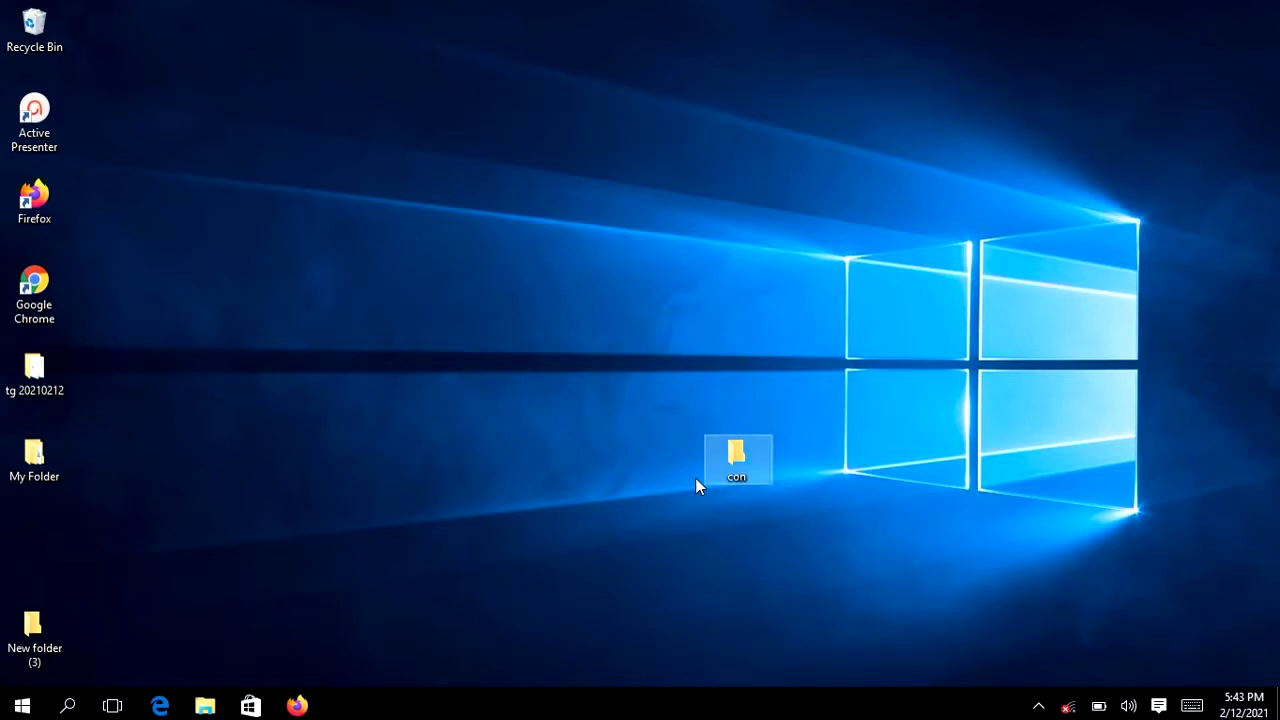
{"action": "right_click", "coordinate": [816, 488]}
{"action": "mouse_move", "coordinate": [900, 424]}
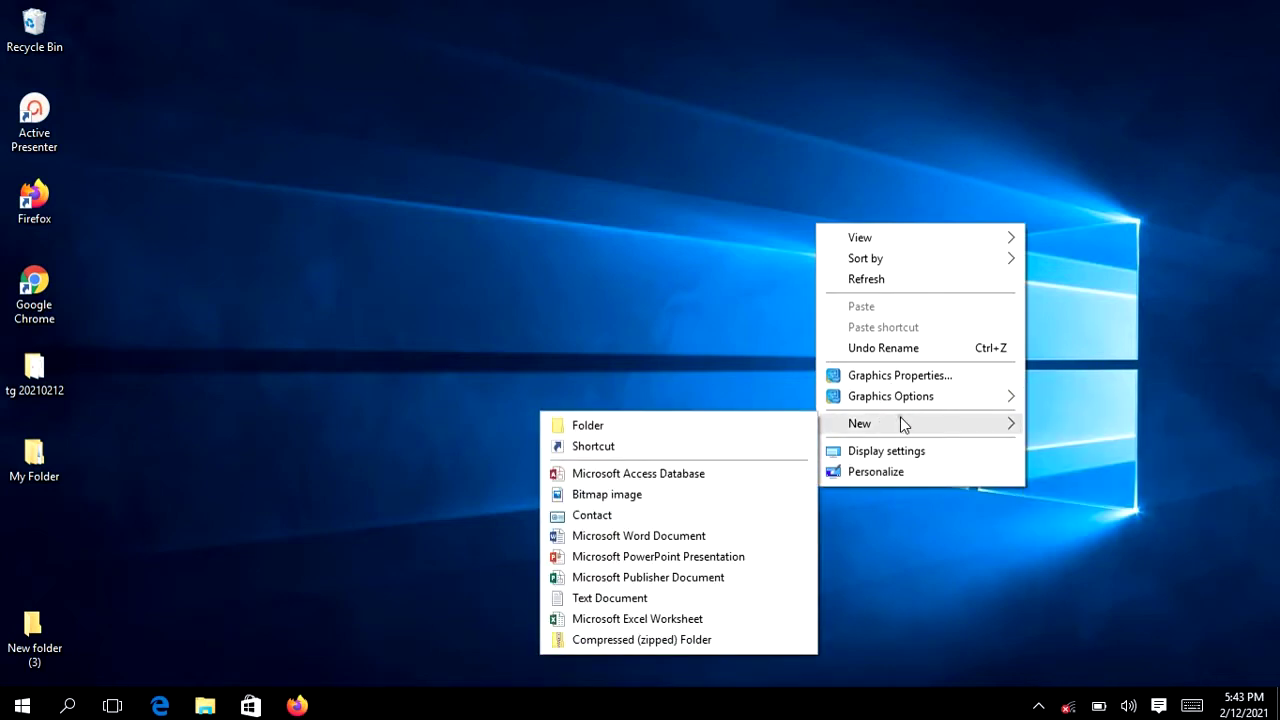
{"action": "left_click", "coordinate": [719, 429]}
{"action": "left_click_drag", "start_coordinate": [808, 538], "coordinate": [820, 480]}
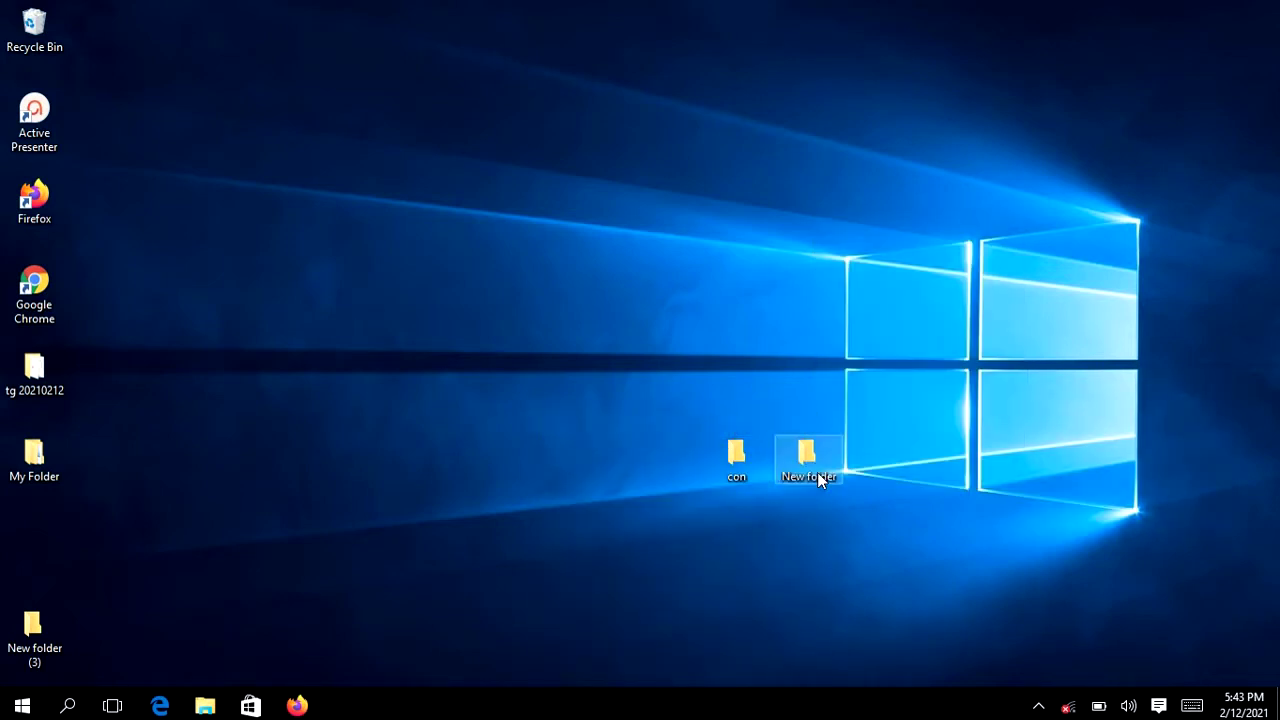
{"action": "type", "text": "lpt1"}
{"action": "key", "text": "Return"}
Move the con and lpt1 folders together into the desktop row beside tg 20210212.
{"action": "left_click", "coordinate": [730, 382]}
{"action": "left_click_drag", "start_coordinate": [706, 396], "coordinate": [830, 482]}
{"action": "left_click_drag", "start_coordinate": [748, 474], "coordinate": [140, 384]}
{"action": "left_click", "coordinate": [300, 440]}
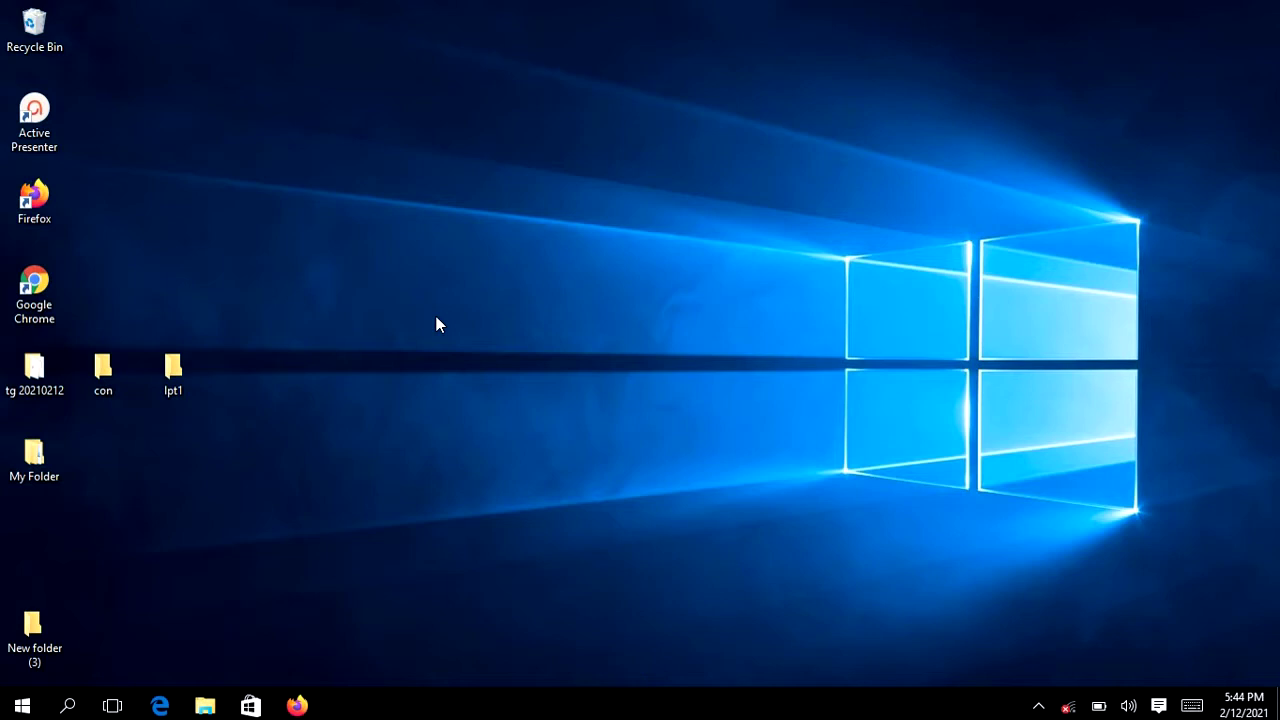
Create another desktop folder with the default name and place it beside lpt1.
{"action": "right_click", "coordinate": [434, 353]}
{"action": "mouse_move", "coordinate": [547, 548]}
{"action": "left_click", "coordinate": [700, 338]}
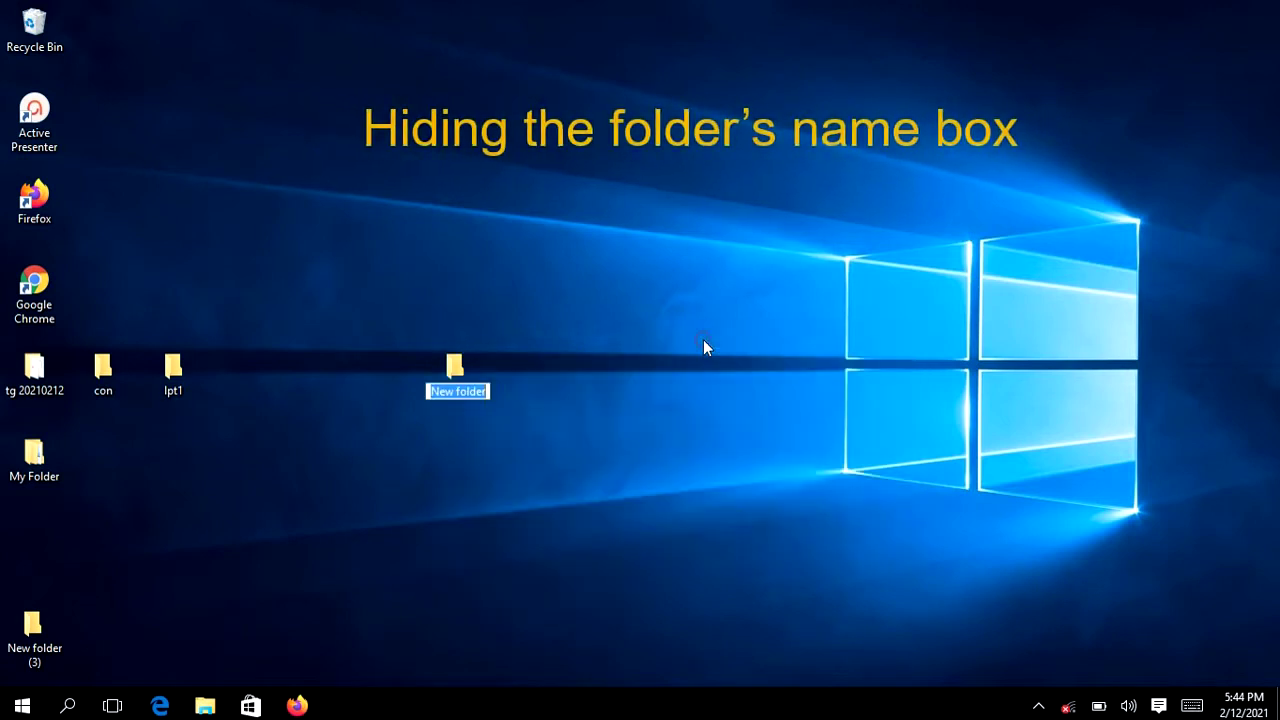
{"action": "key", "text": "Return"}
{"action": "left_click", "coordinate": [576, 401]}
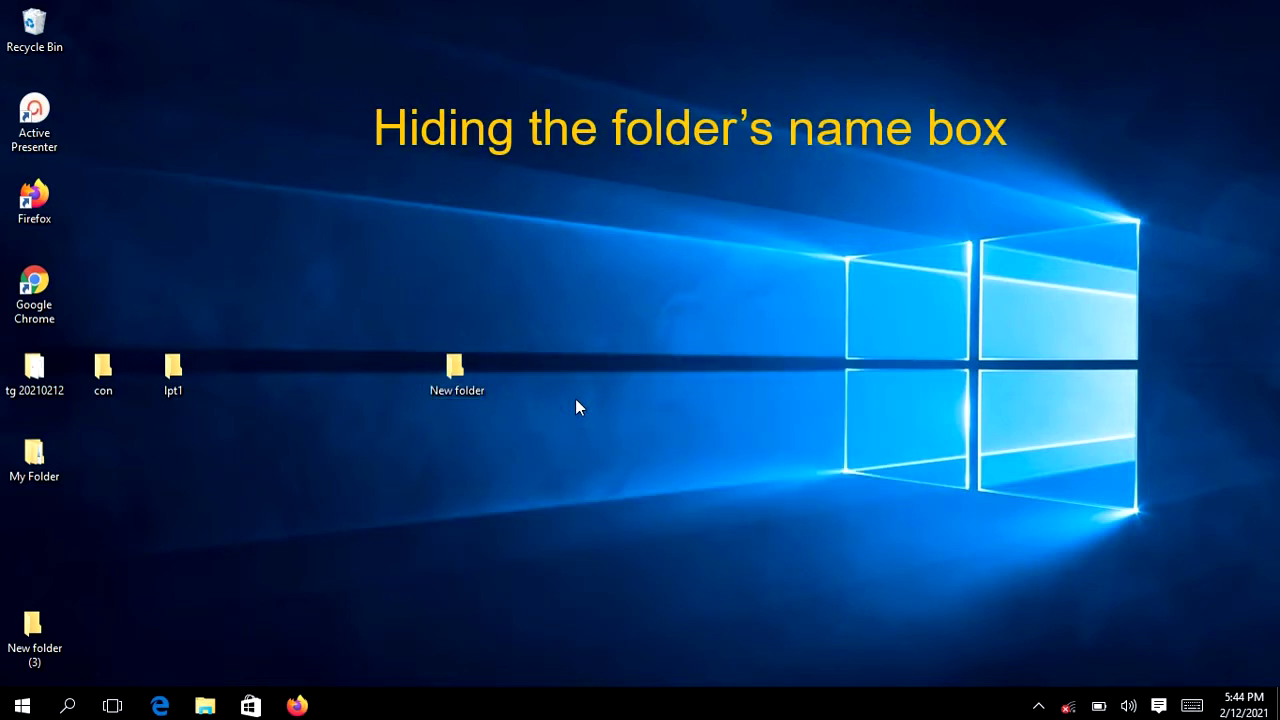
{"action": "left_click_drag", "start_coordinate": [455, 372], "coordinate": [253, 375]}
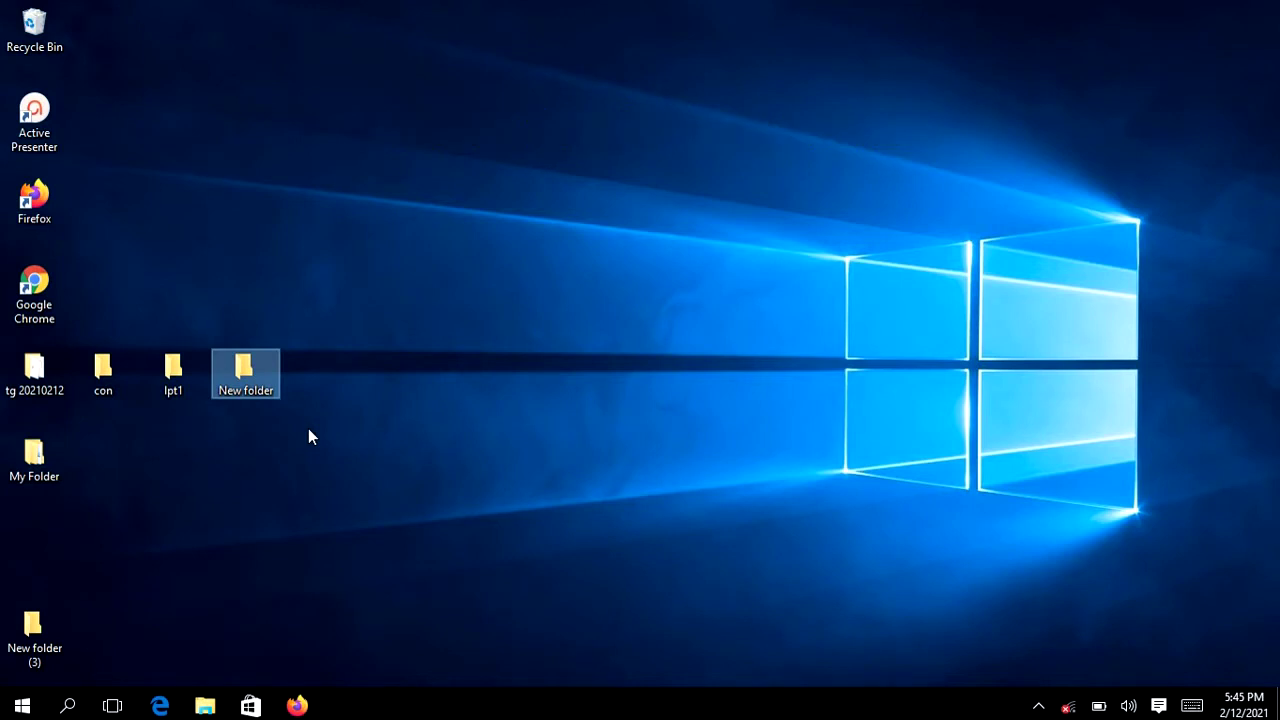
Rename the New folder beside lpt1 with a blank, invisible name.
{"action": "left_click", "coordinate": [310, 437]}
{"action": "key", "text": "F2"}
{"action": "key", "text": "BackSpace"}
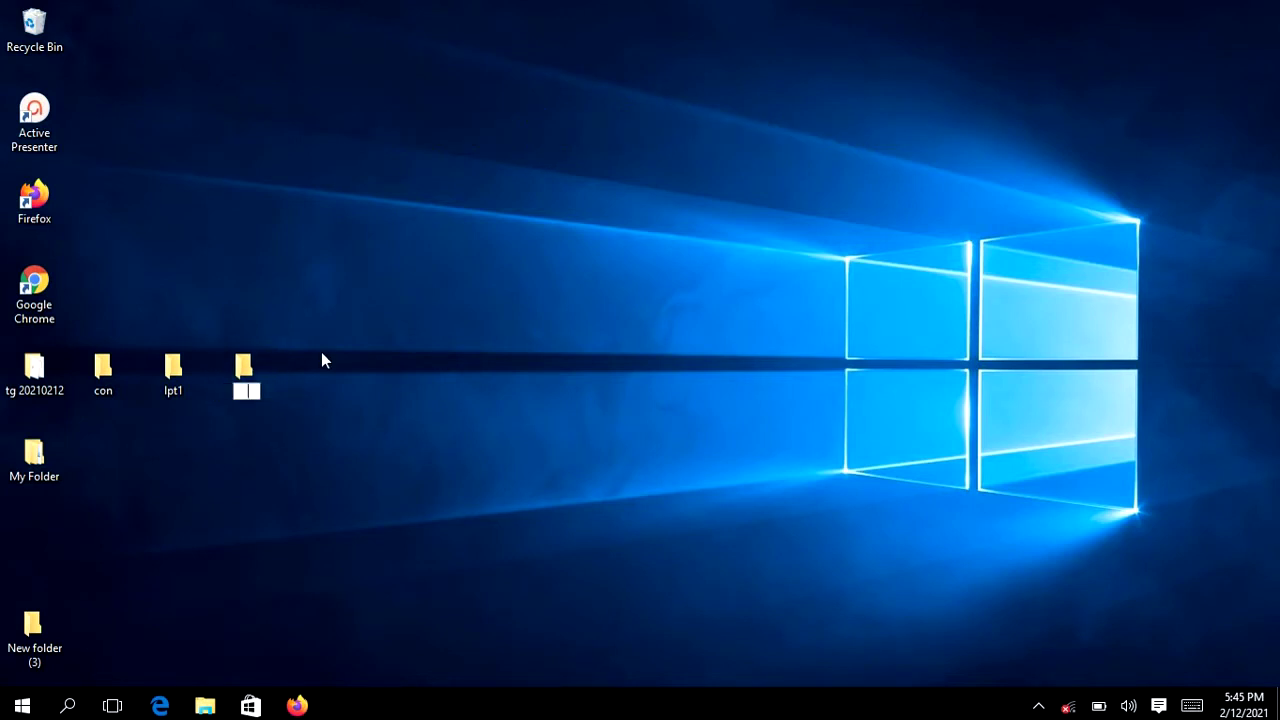
{"action": "key", "text": "Return"}
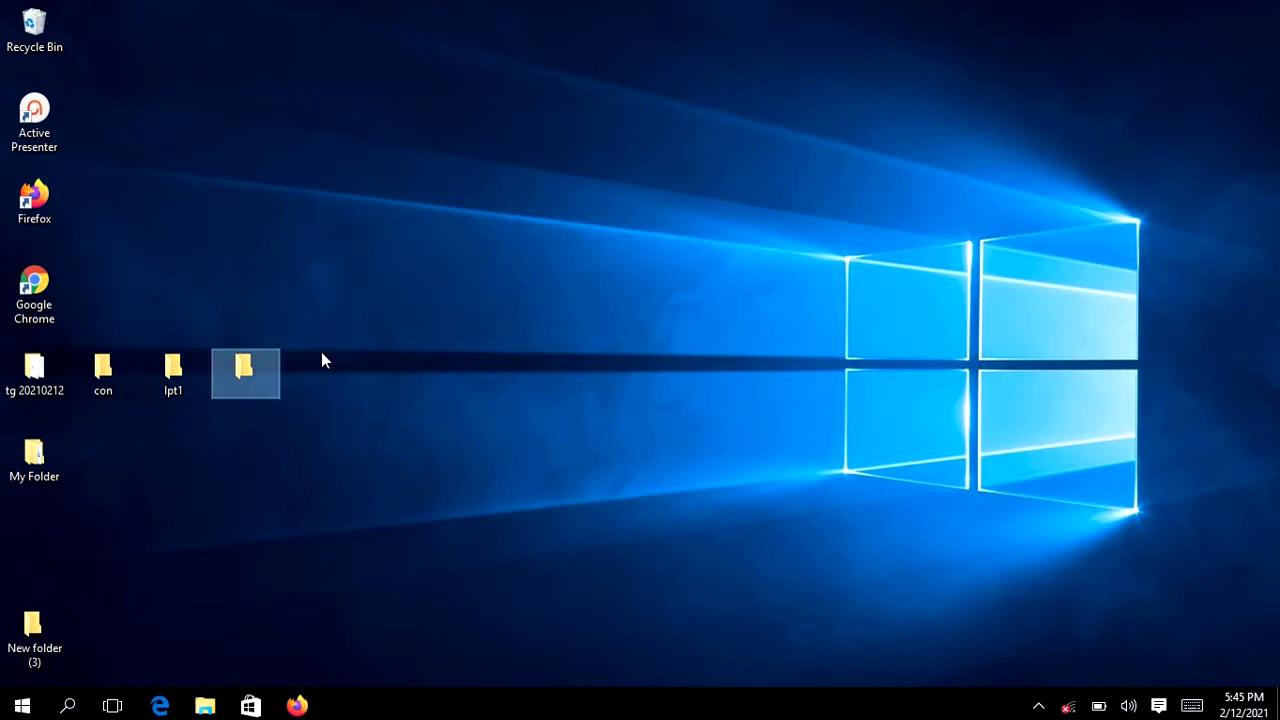
{"action": "left_click", "coordinate": [258, 430]}
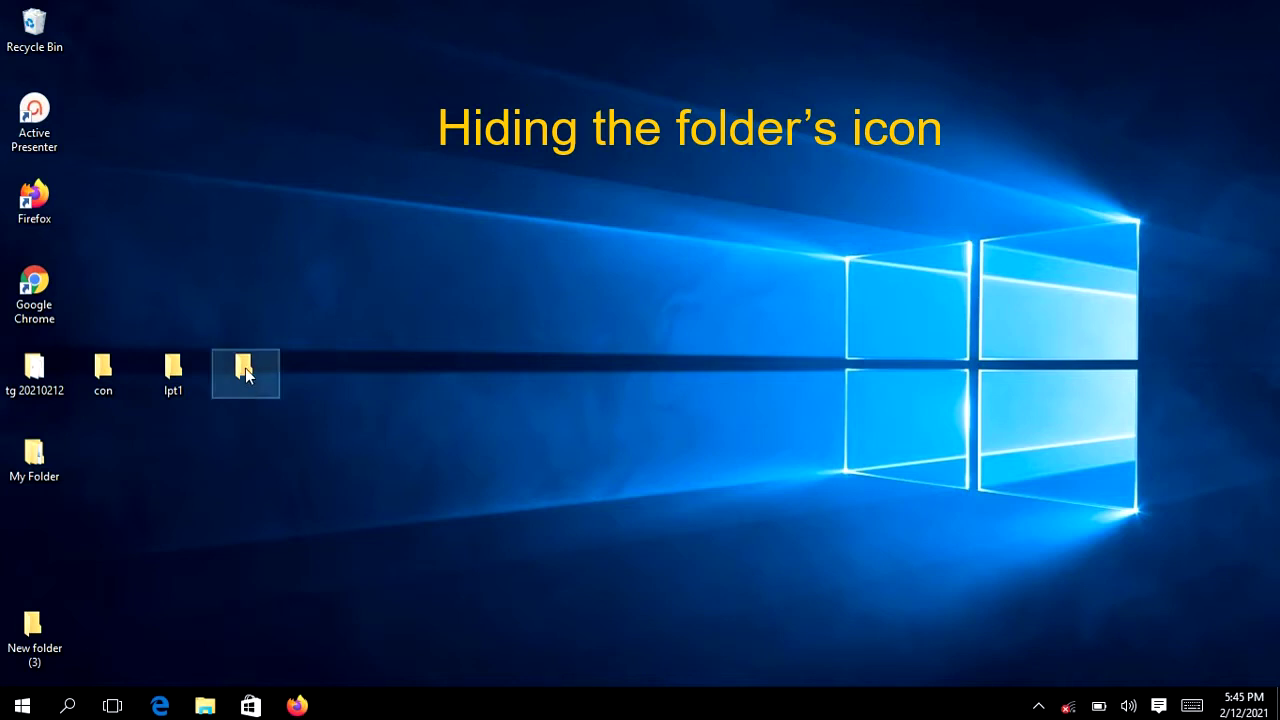
Customize the nameless folder with a blank icon from shell32.dll so that its icon is hidden.
{"action": "right_click", "coordinate": [245, 368]}
{"action": "left_click", "coordinate": [301, 352]}
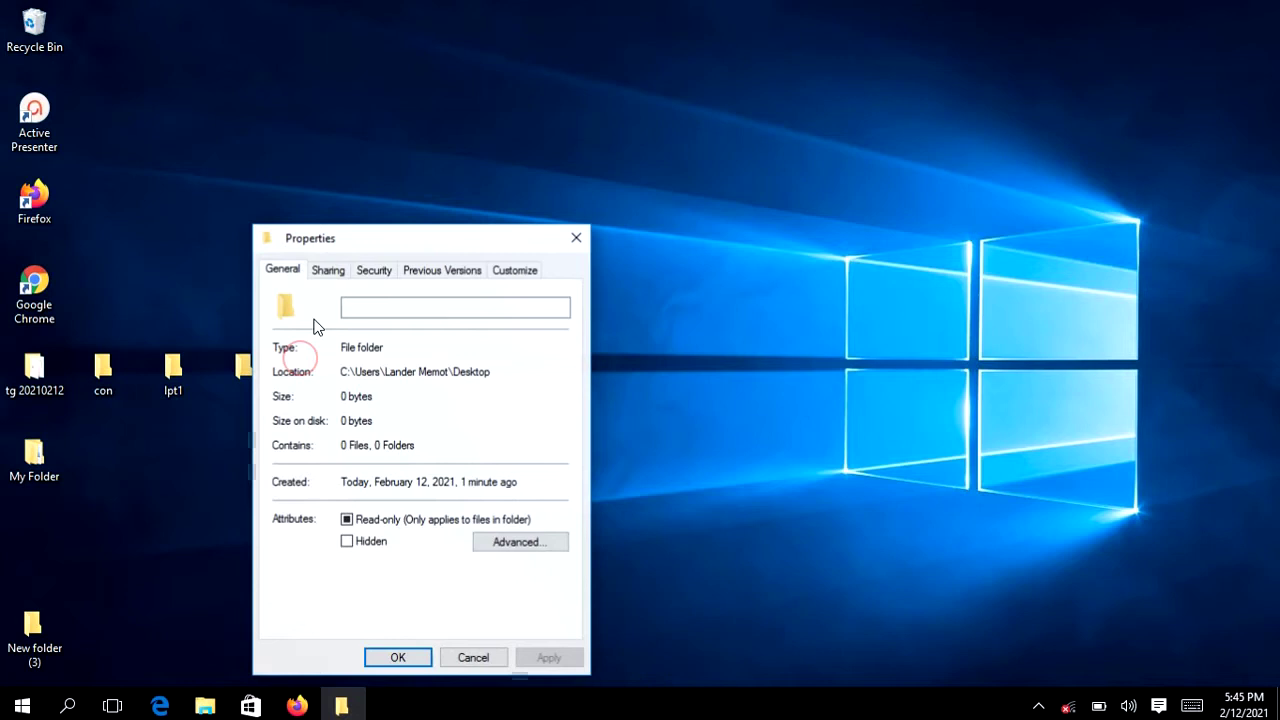
{"action": "left_click", "coordinate": [510, 270]}
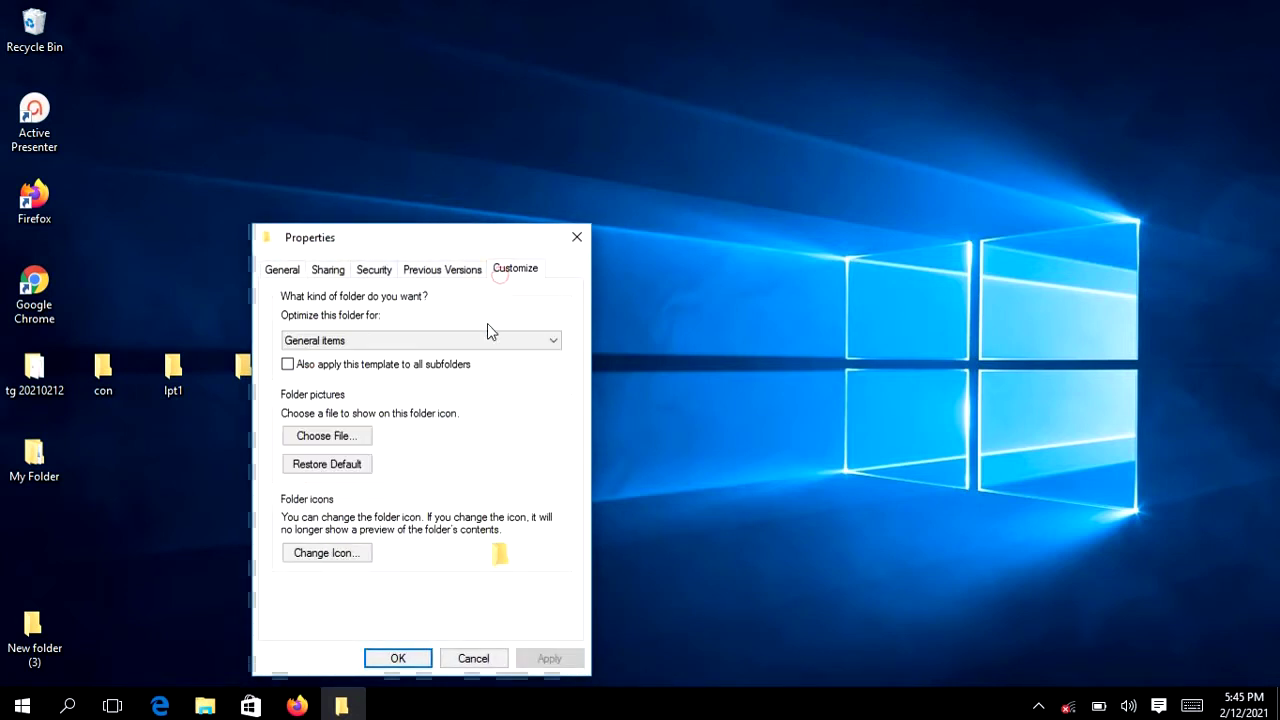
{"action": "left_click", "coordinate": [330, 553]}
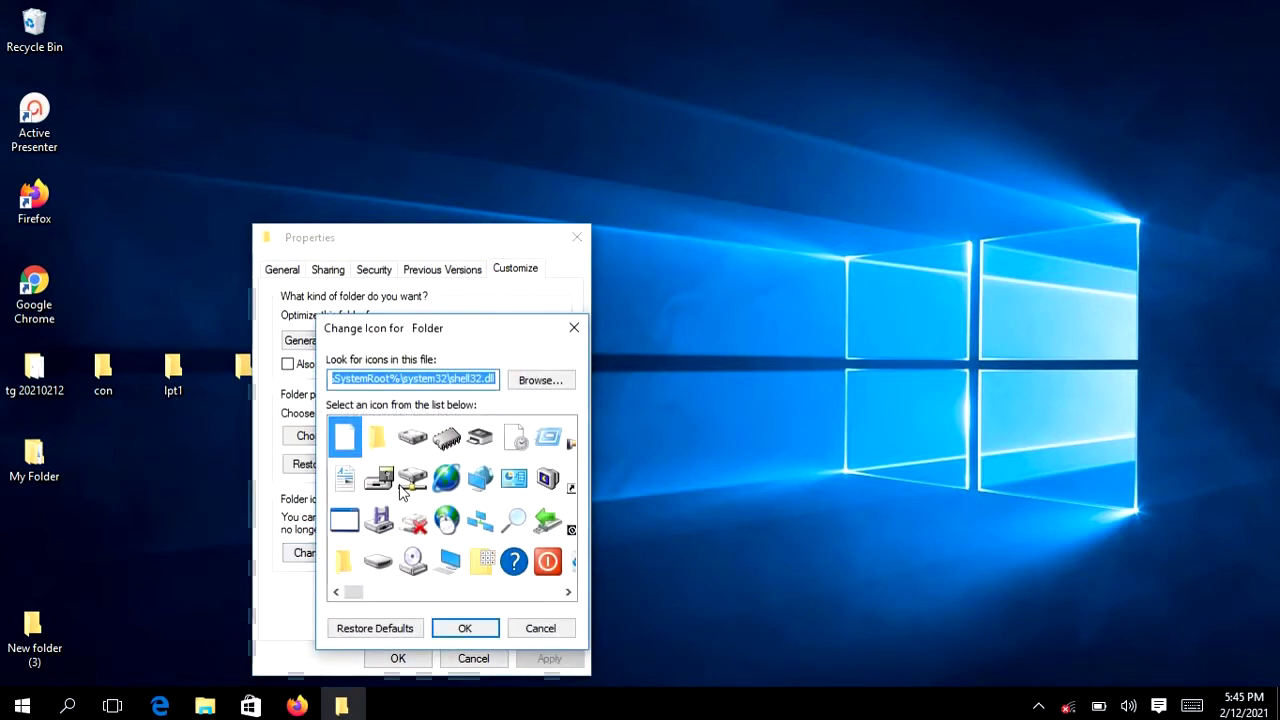
{"action": "scroll", "coordinate": [400, 490], "scroll_direction": "right", "scroll_amount": 1}
{"action": "scroll", "coordinate": [400, 490], "scroll_direction": "right", "scroll_amount": 2}
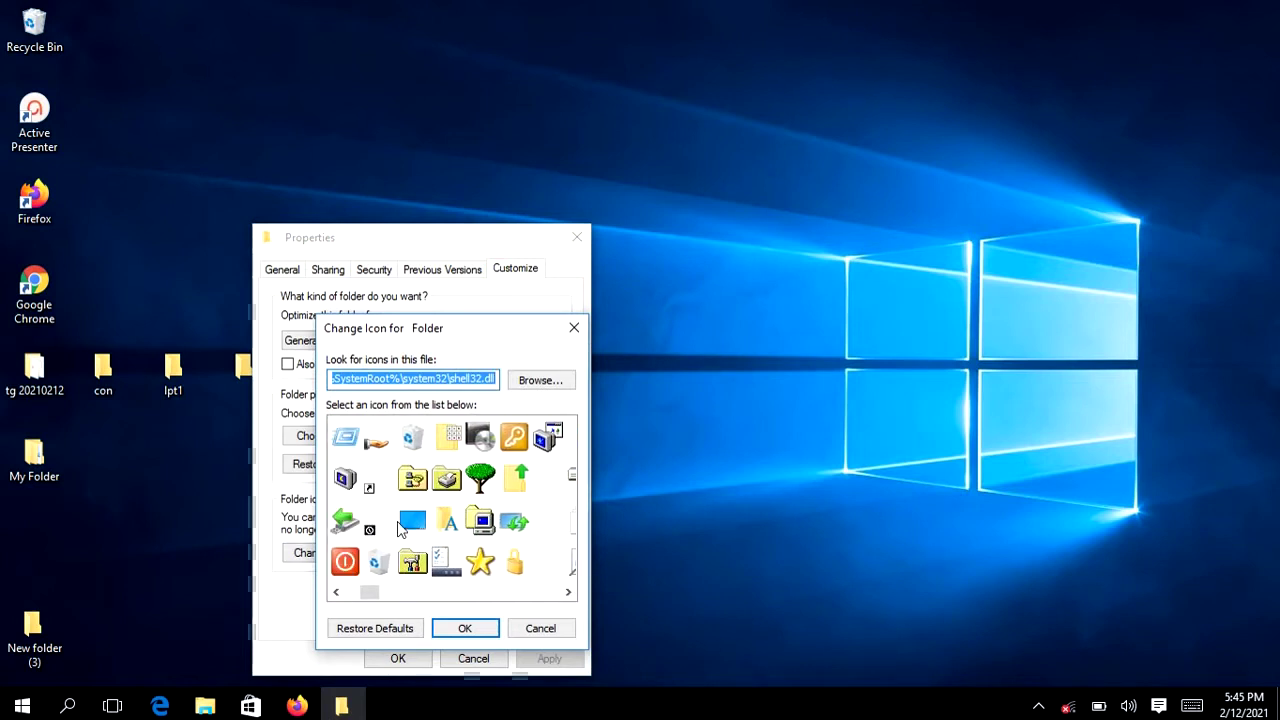
{"action": "left_click", "coordinate": [548, 519]}
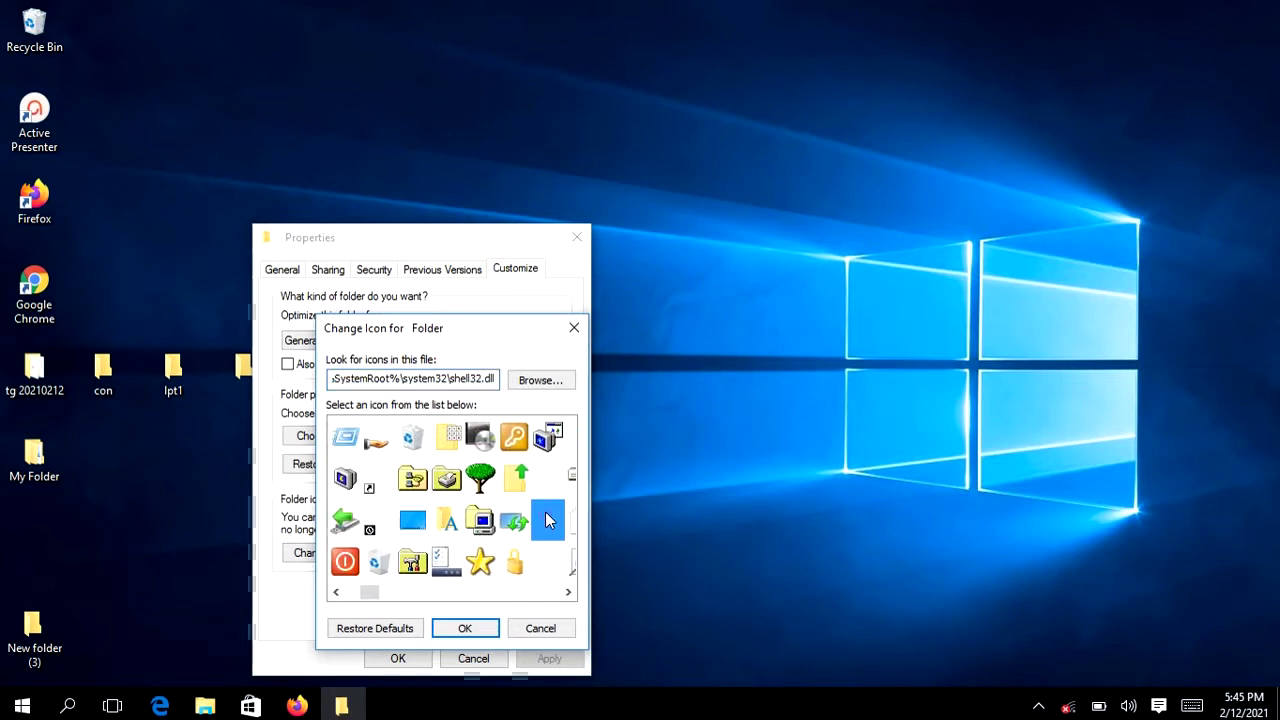
{"action": "left_click", "coordinate": [540, 472]}
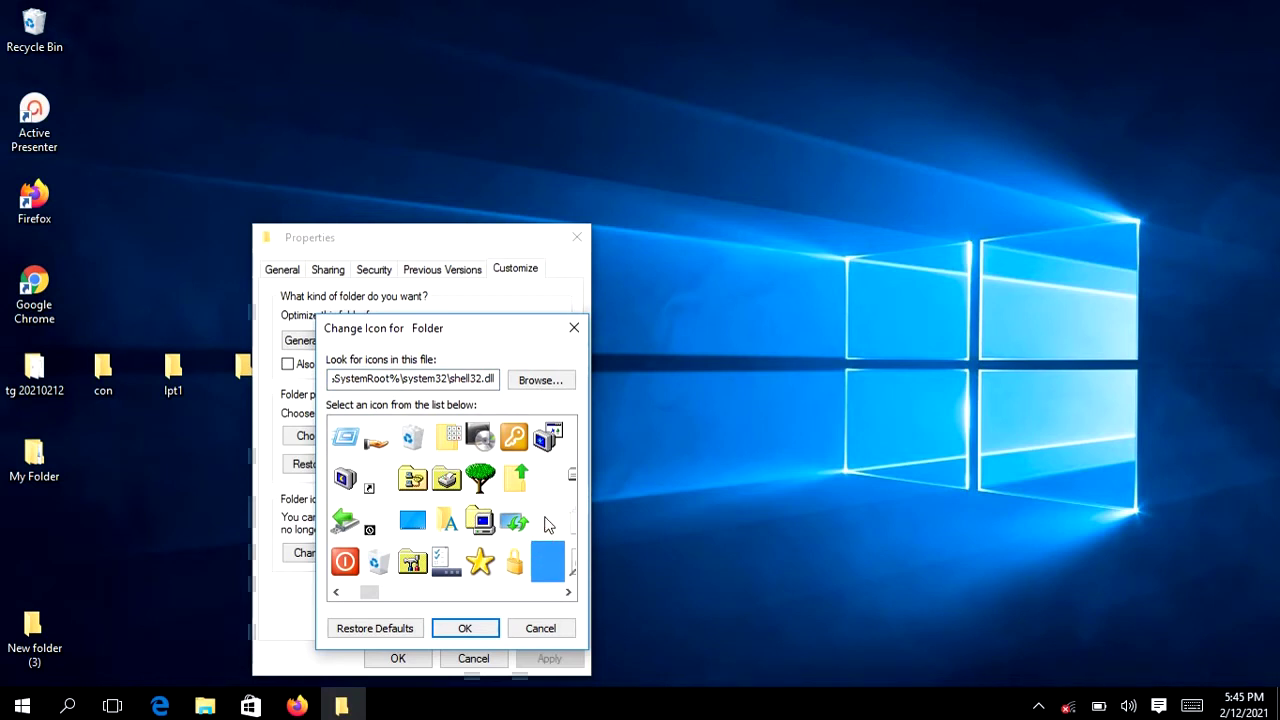
{"action": "left_click", "coordinate": [485, 624]}
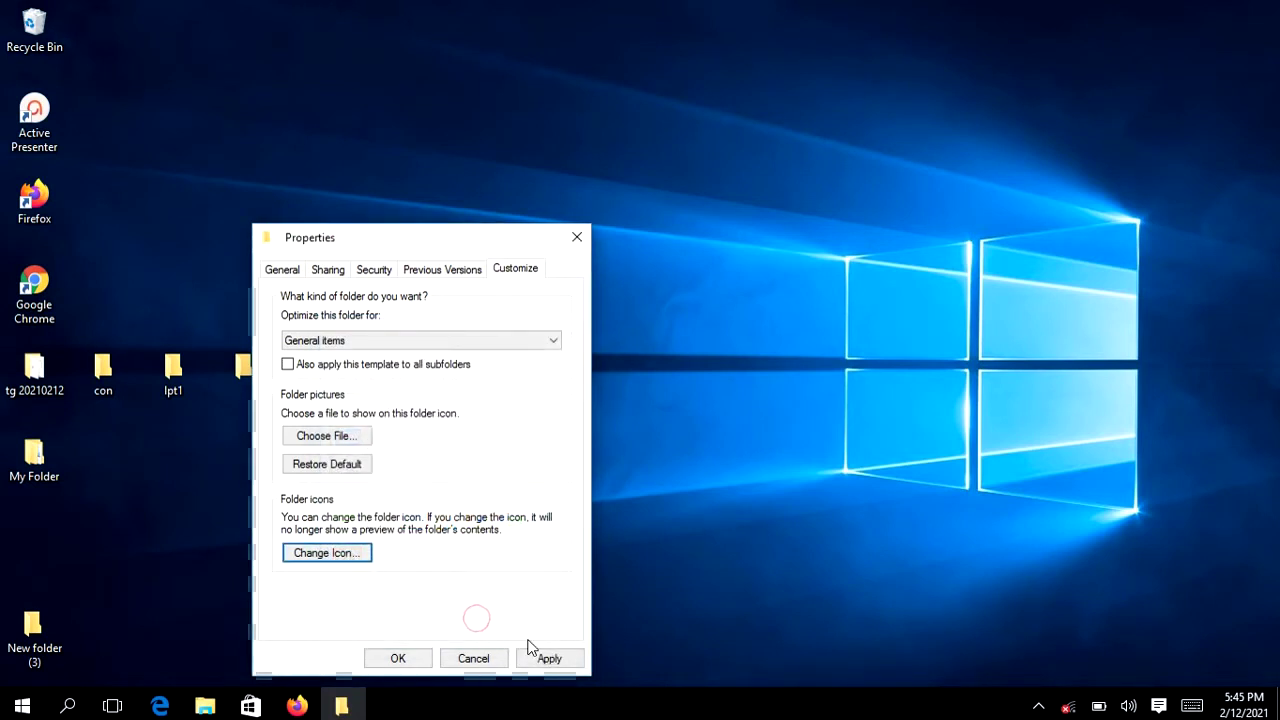
{"action": "left_click", "coordinate": [398, 658]}
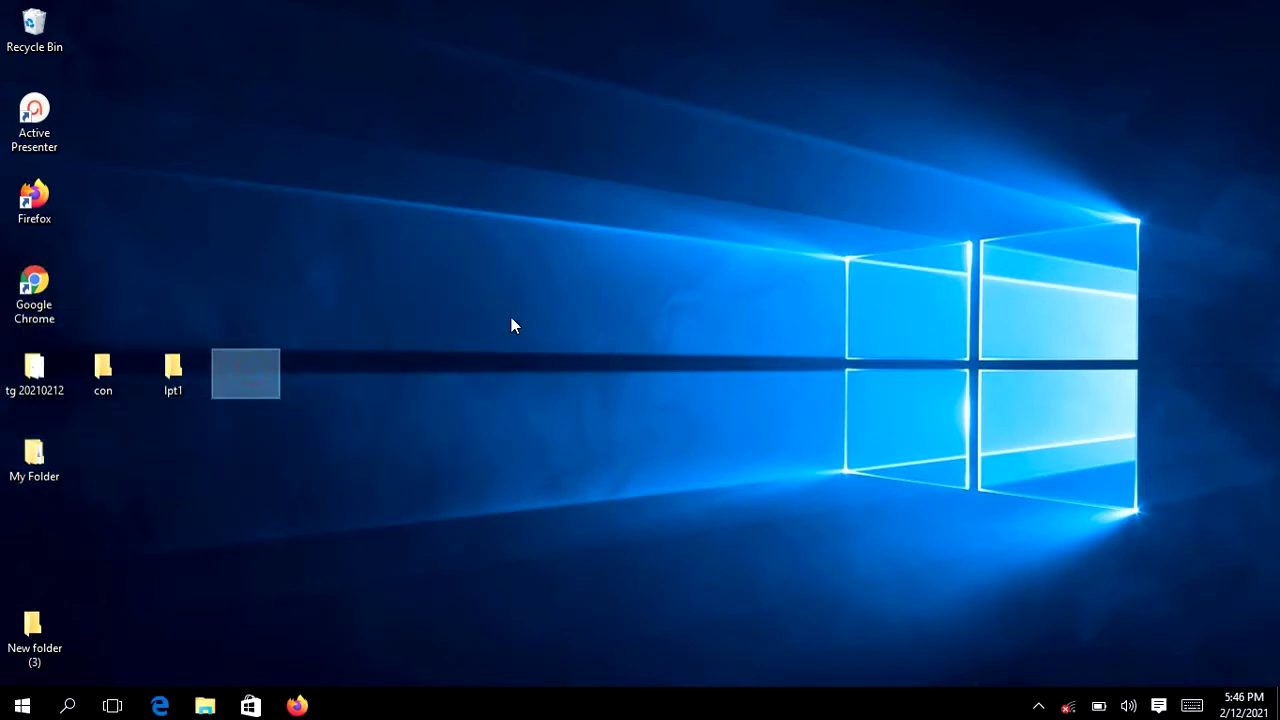
{"action": "left_click", "coordinate": [352, 484]}
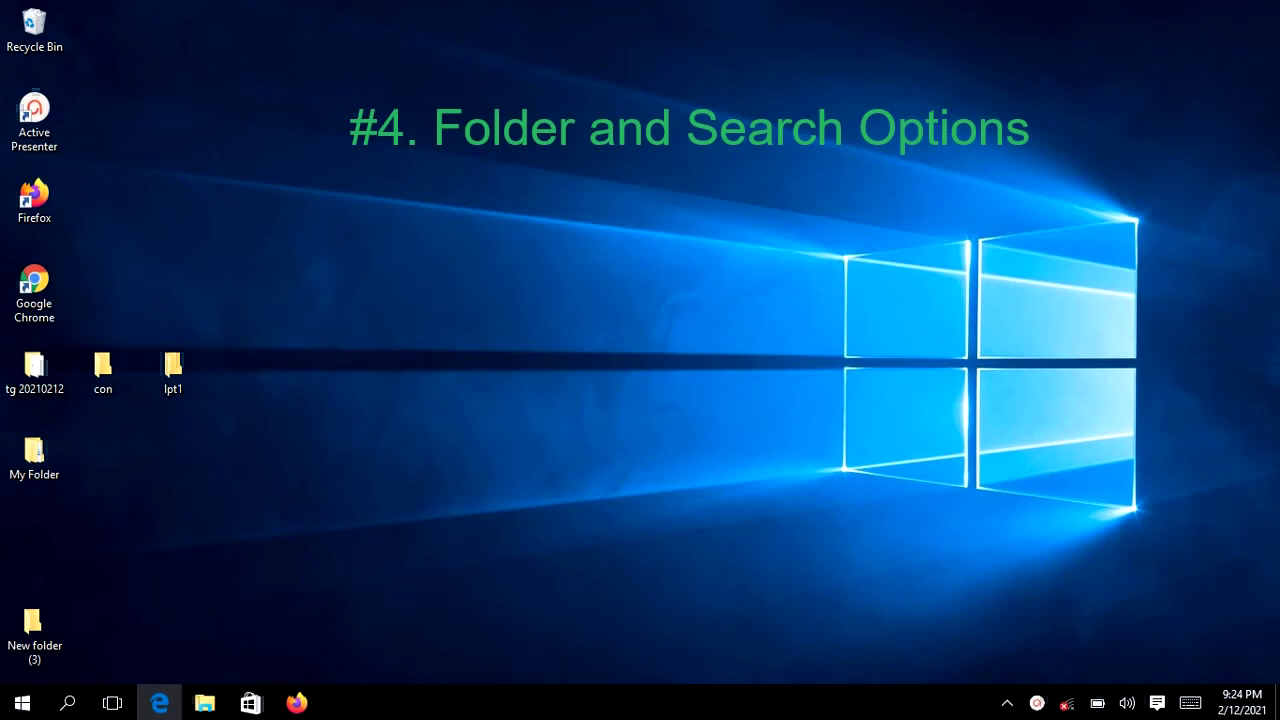
Open File Explorer's folder and search options and review the view, search and general settings.
{"action": "left_click", "coordinate": [22, 703]}
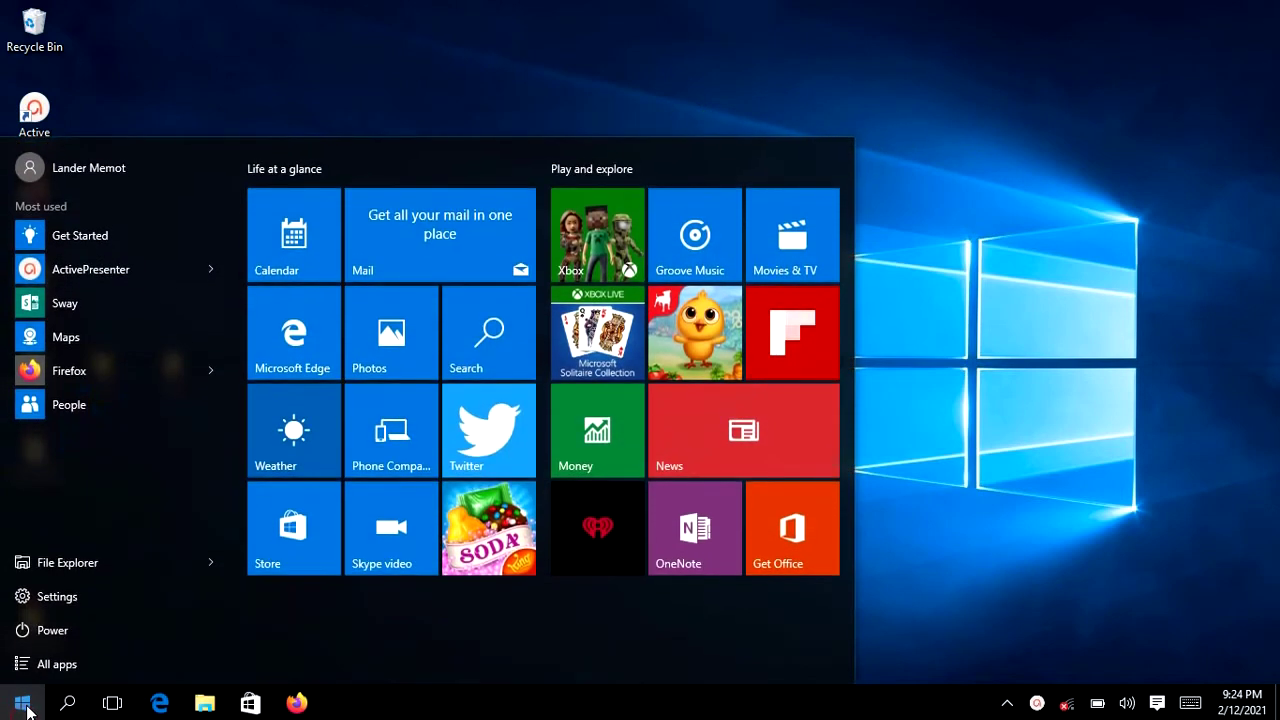
{"action": "left_click", "coordinate": [65, 565]}
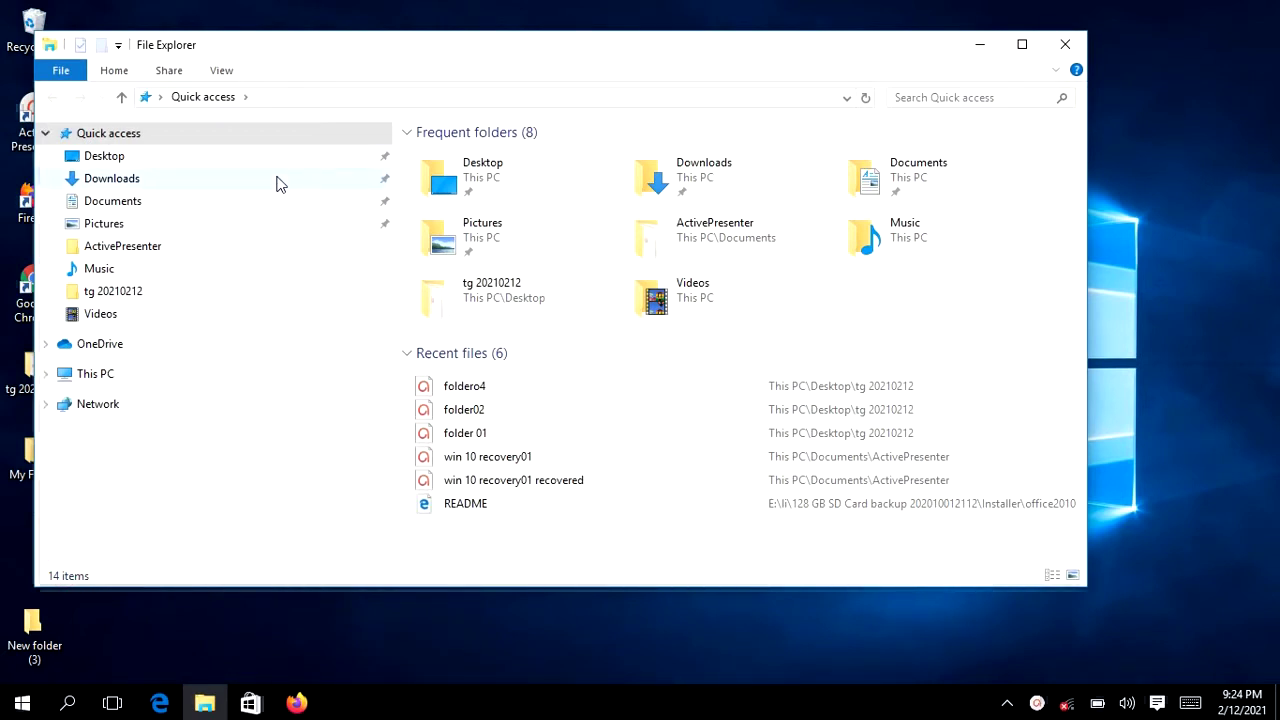
{"action": "left_click", "coordinate": [221, 71]}
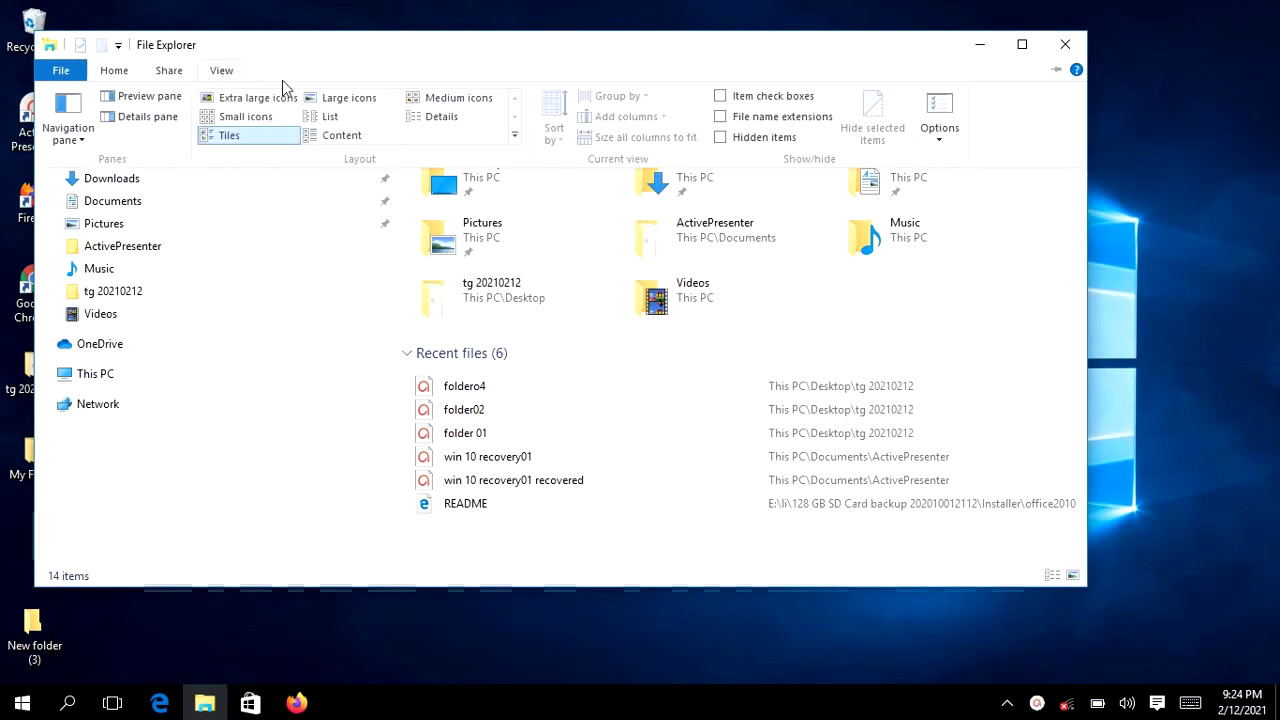
{"action": "left_click", "coordinate": [939, 136]}
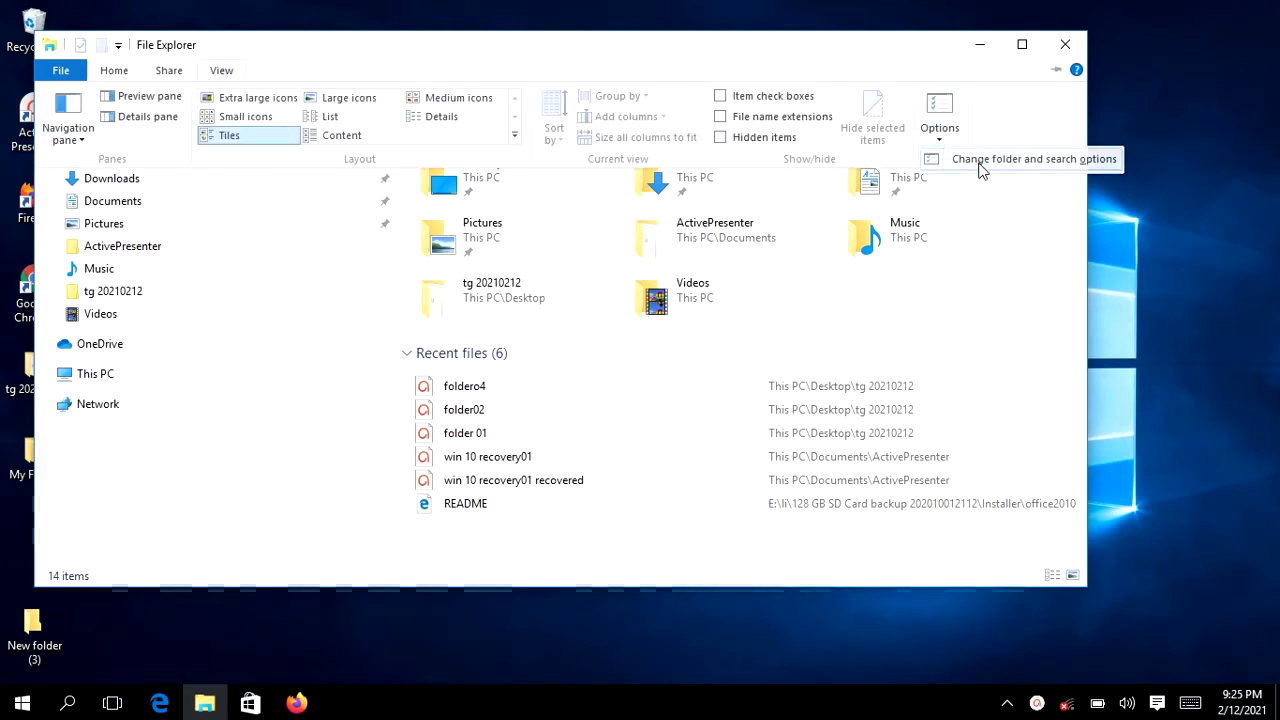
{"action": "left_click", "coordinate": [980, 162]}
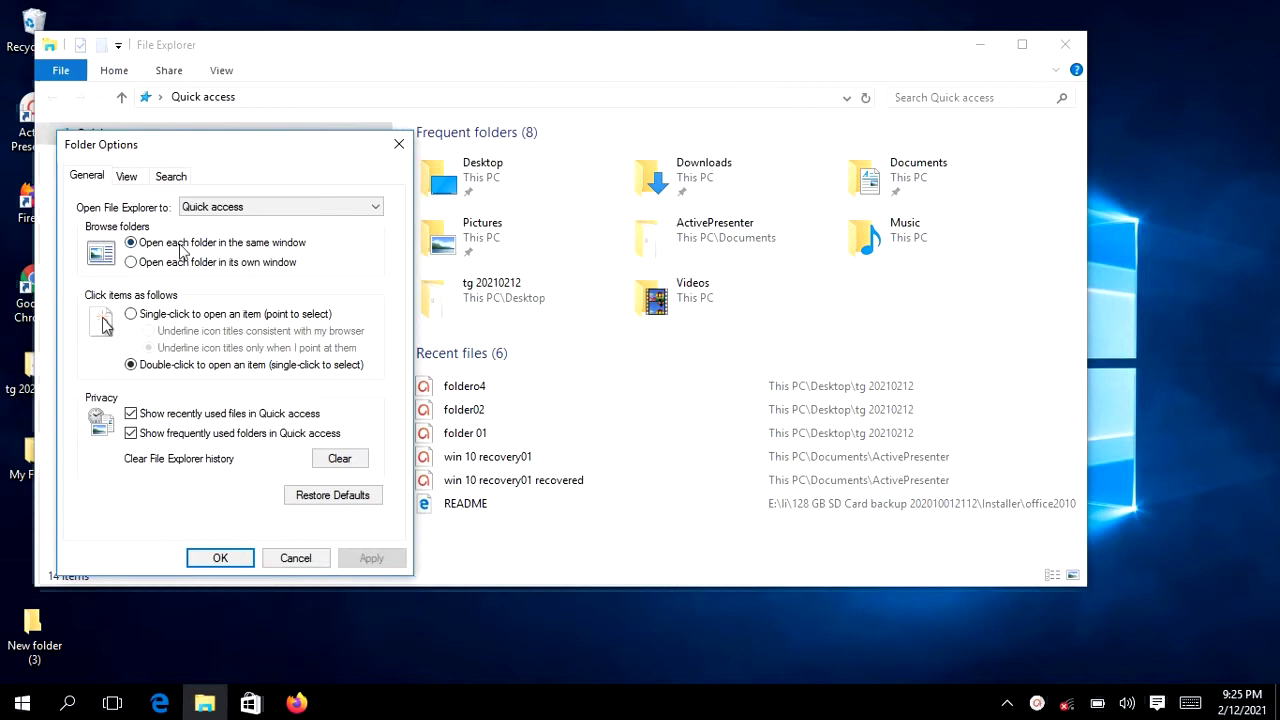
{"action": "left_click", "coordinate": [128, 180]}
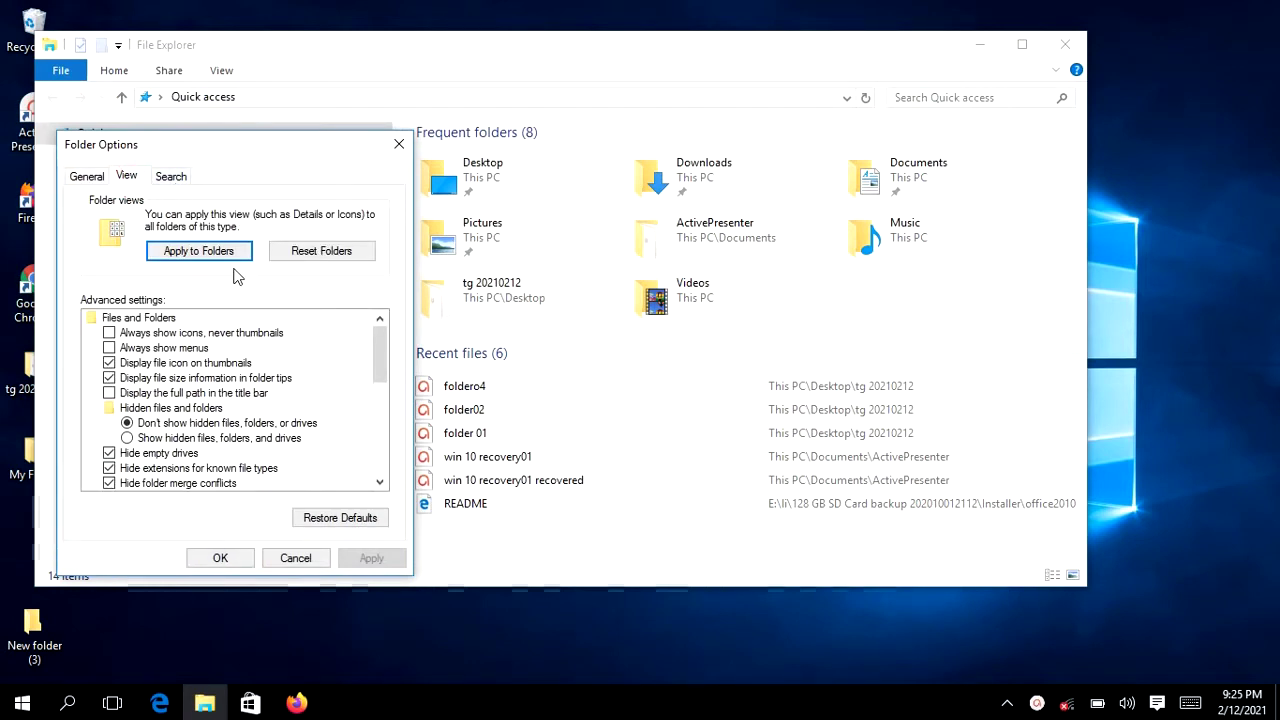
{"action": "left_click", "coordinate": [178, 177]}
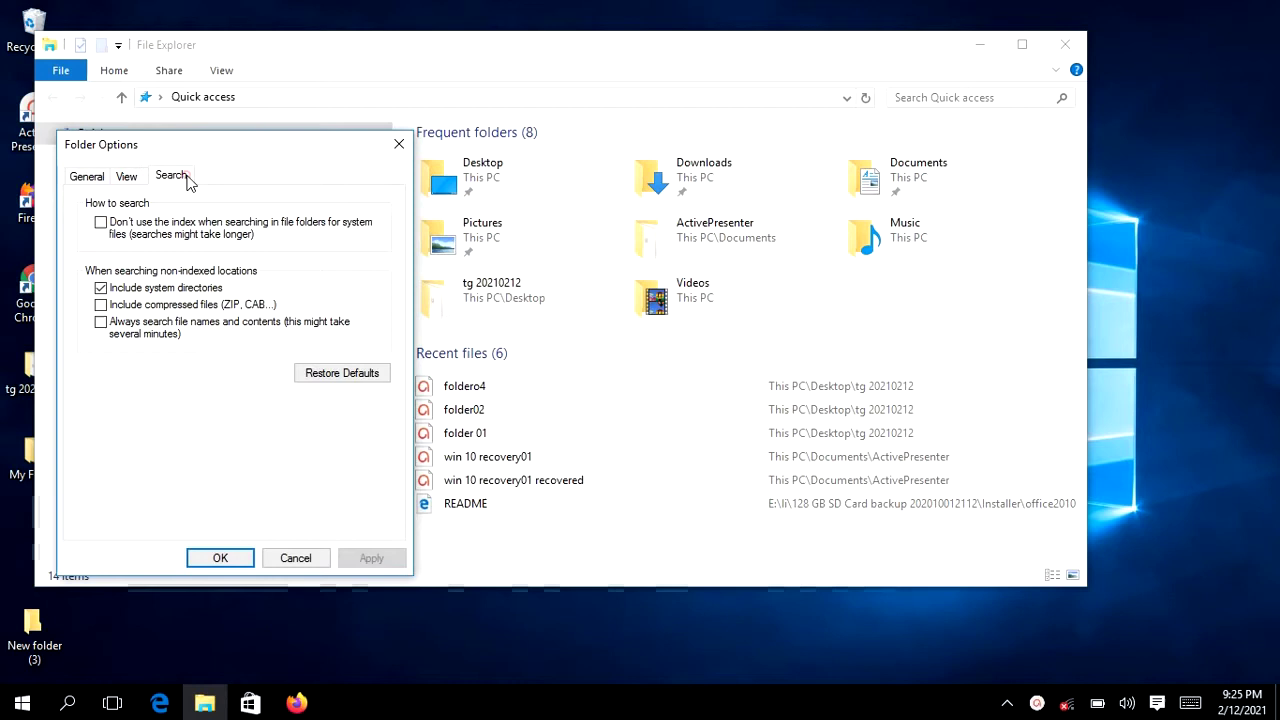
{"action": "left_click", "coordinate": [95, 180]}
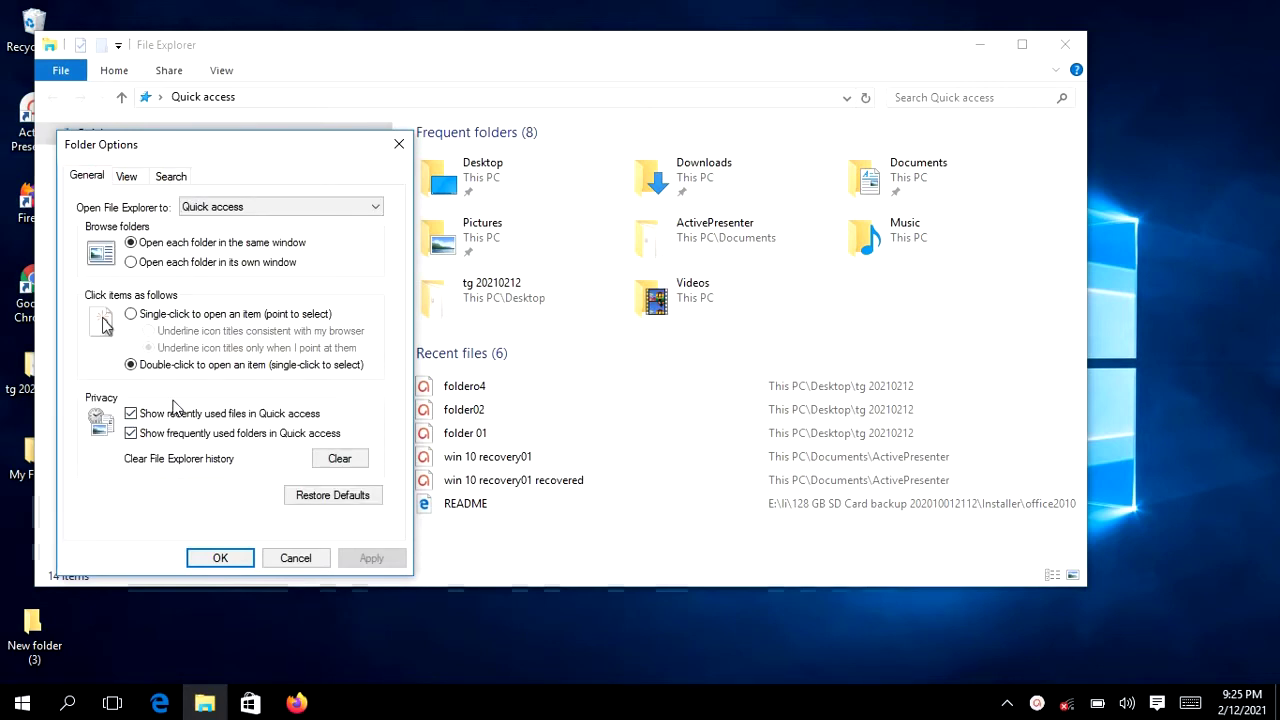
Turn off showing recently used files and frequently used folders in Quick access, apply the changes, and close File Explorer.
{"action": "left_click_drag", "start_coordinate": [208, 145], "coordinate": [886, 154]}
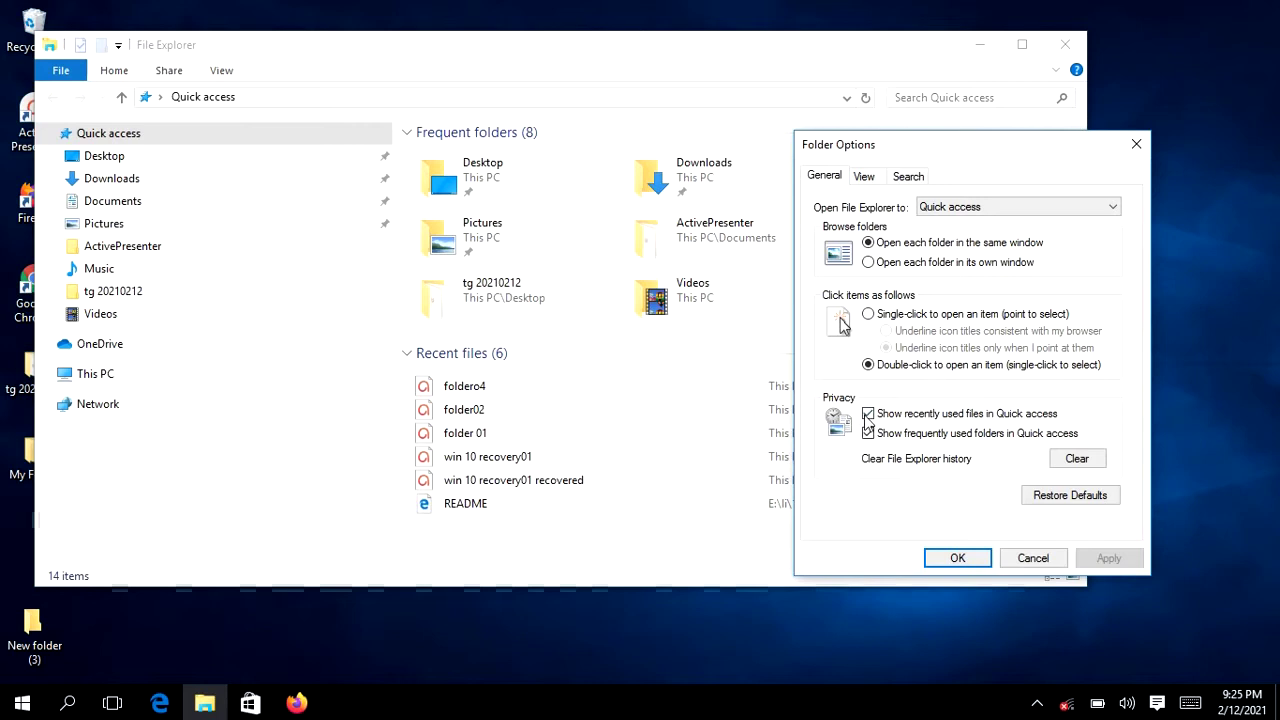
{"action": "left_click", "coordinate": [869, 414]}
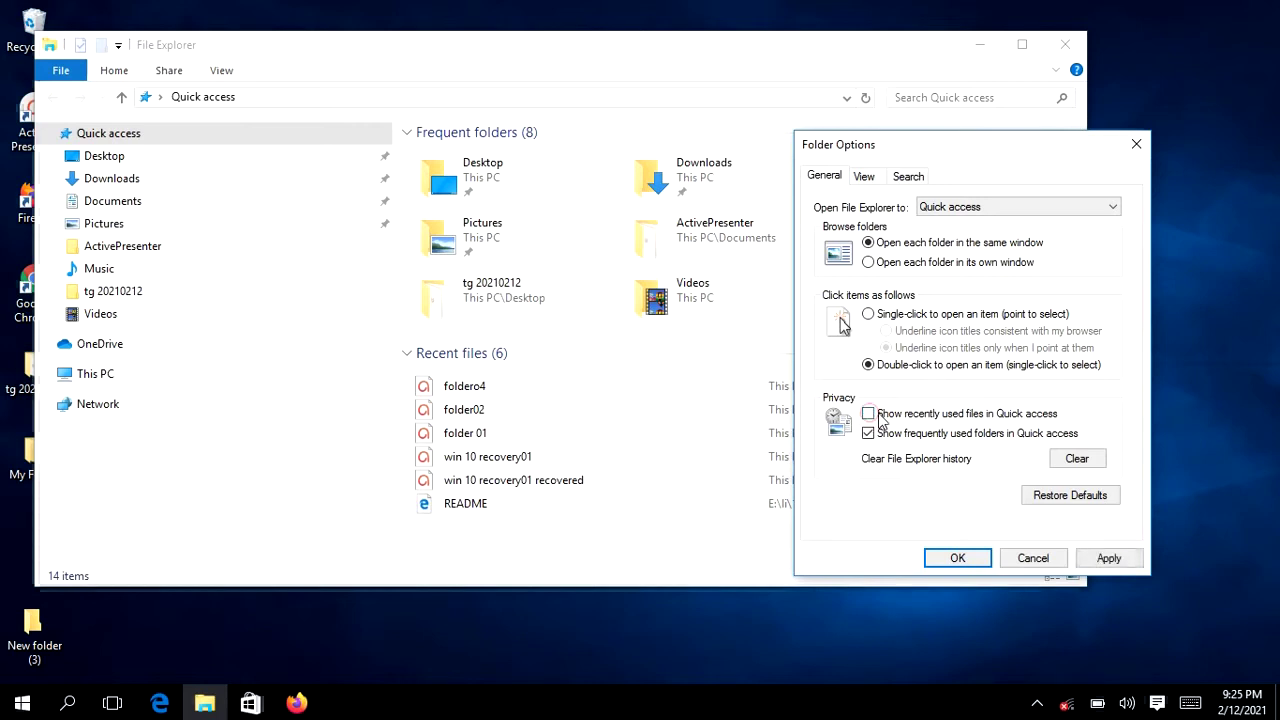
{"action": "left_click", "coordinate": [1105, 558]}
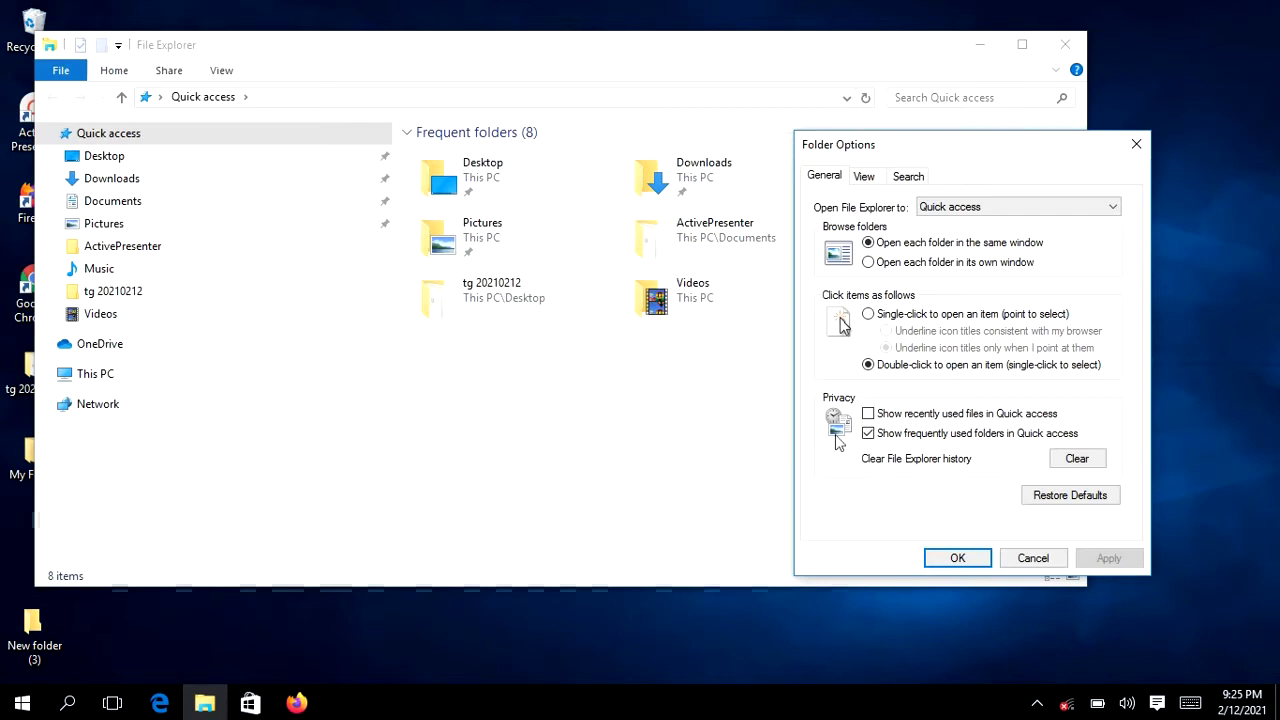
{"action": "left_click", "coordinate": [868, 434]}
{"action": "left_click", "coordinate": [1088, 558]}
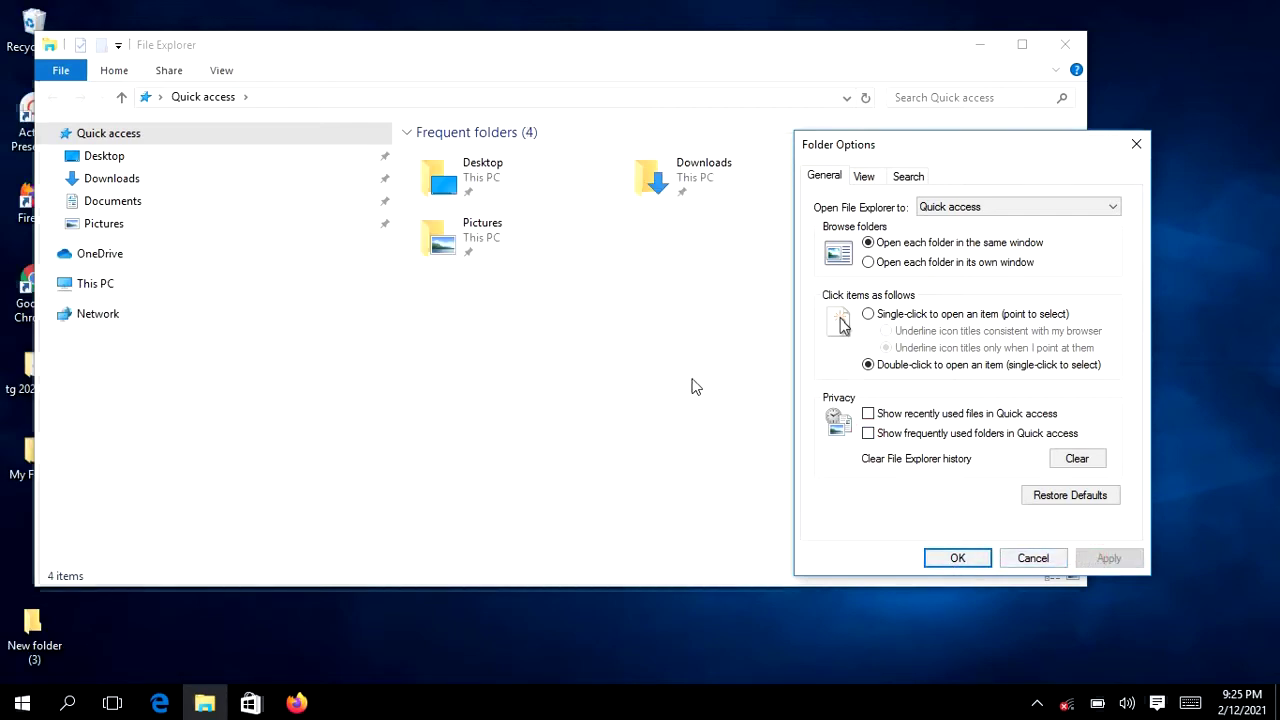
{"action": "left_click", "coordinate": [957, 558]}
{"action": "left_click", "coordinate": [1065, 46]}
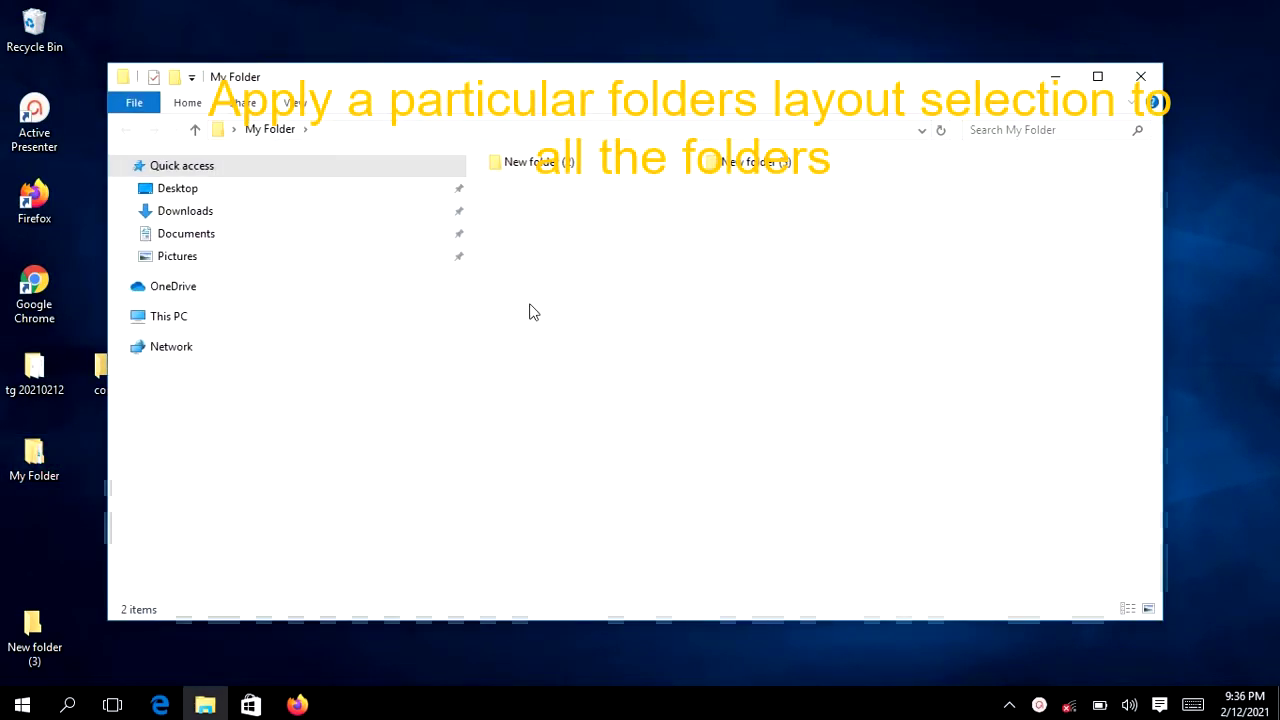
Switch My Folder's layout to Content and to Details to try out the different views.
{"action": "right_click", "coordinate": [530, 260]}
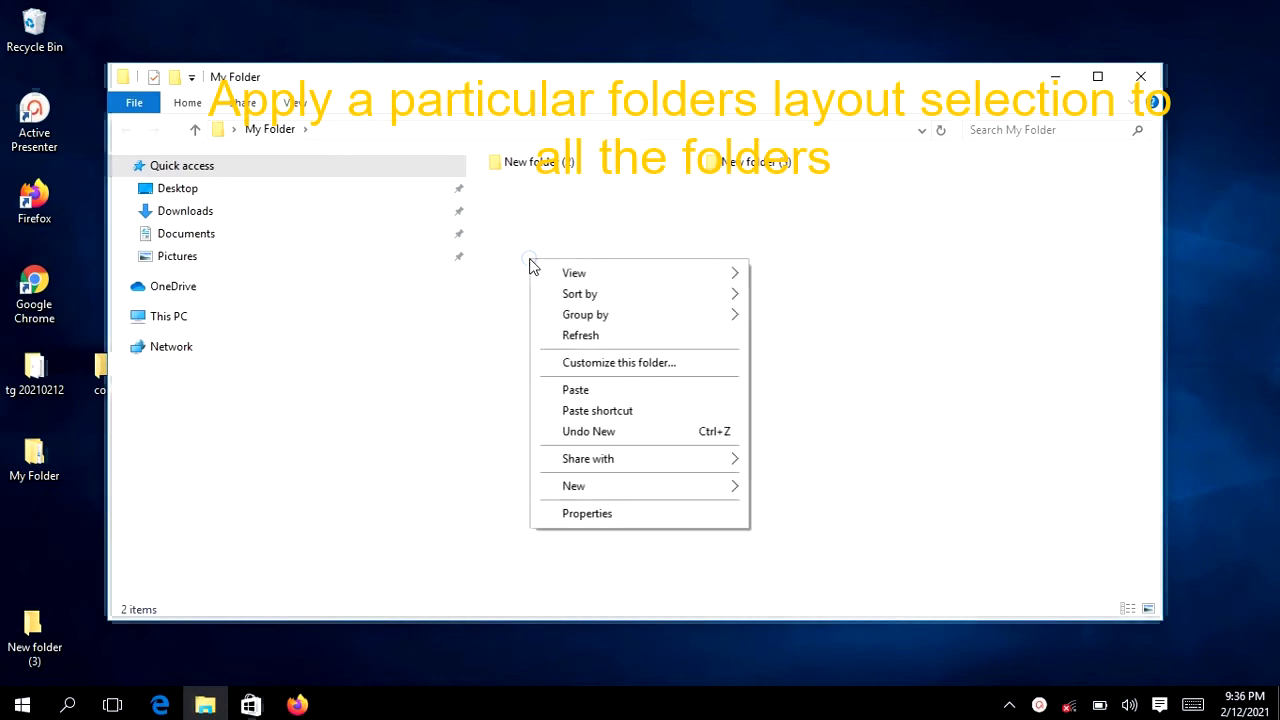
{"action": "mouse_move", "coordinate": [545, 272]}
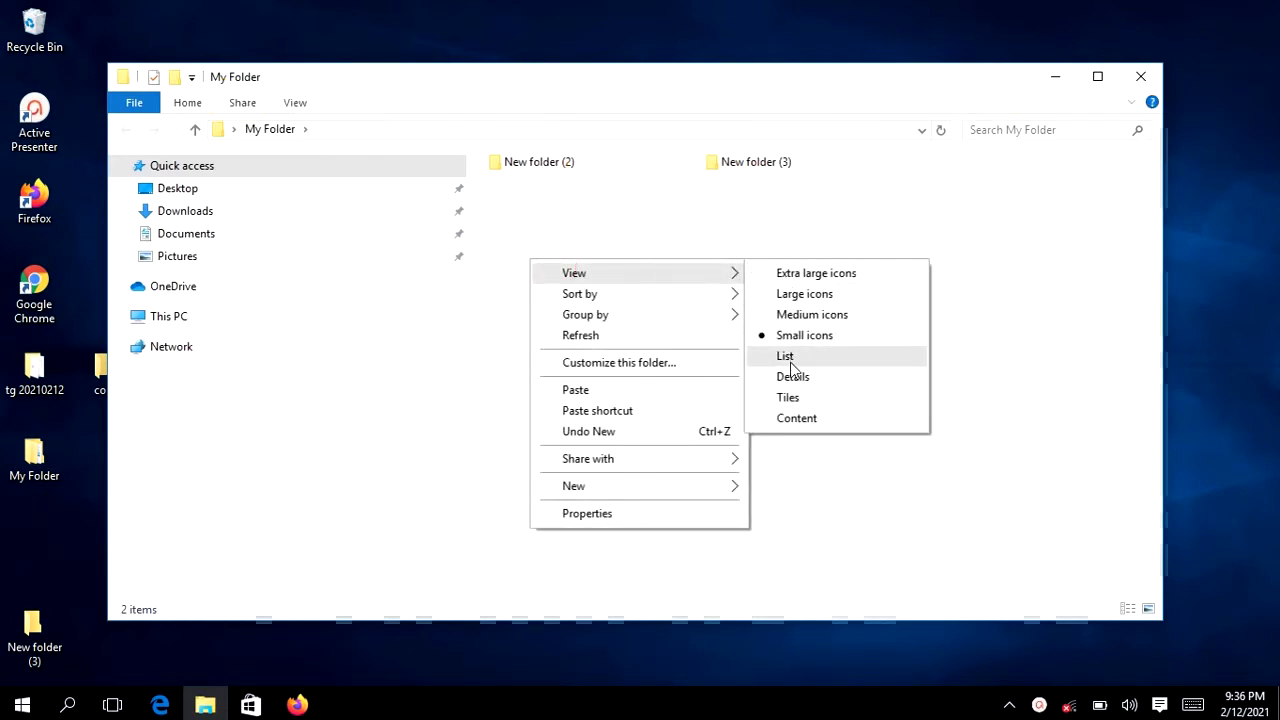
{"action": "left_click", "coordinate": [797, 418]}
{"action": "right_click", "coordinate": [634, 301]}
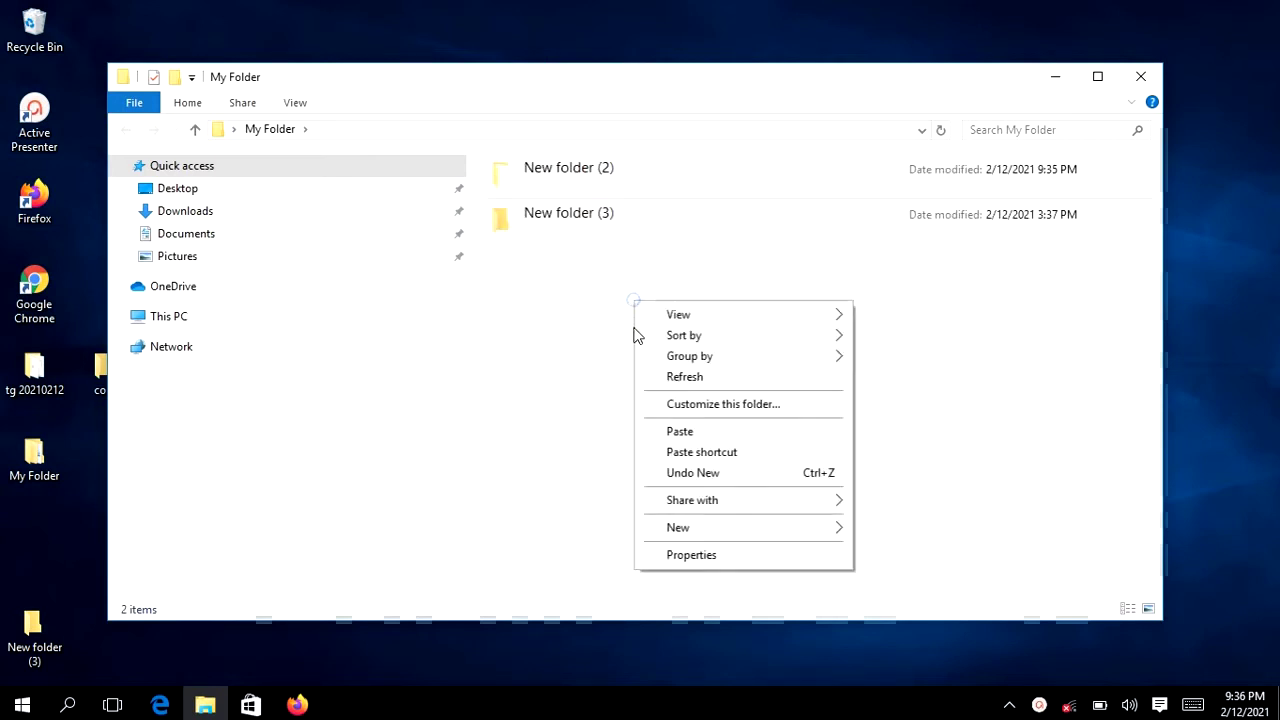
{"action": "left_click", "coordinate": [690, 316]}
{"action": "left_click", "coordinate": [891, 418]}
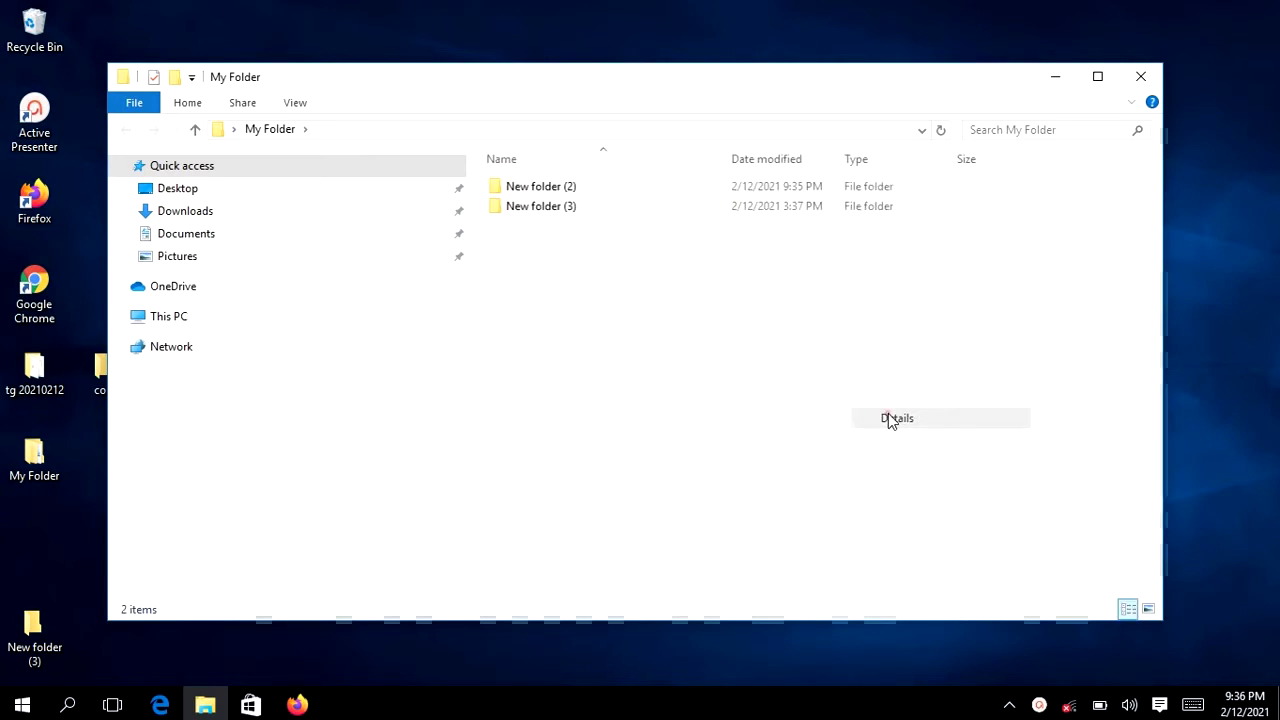
Set My Folder's layout to medium icons.
{"action": "right_click", "coordinate": [618, 283]}
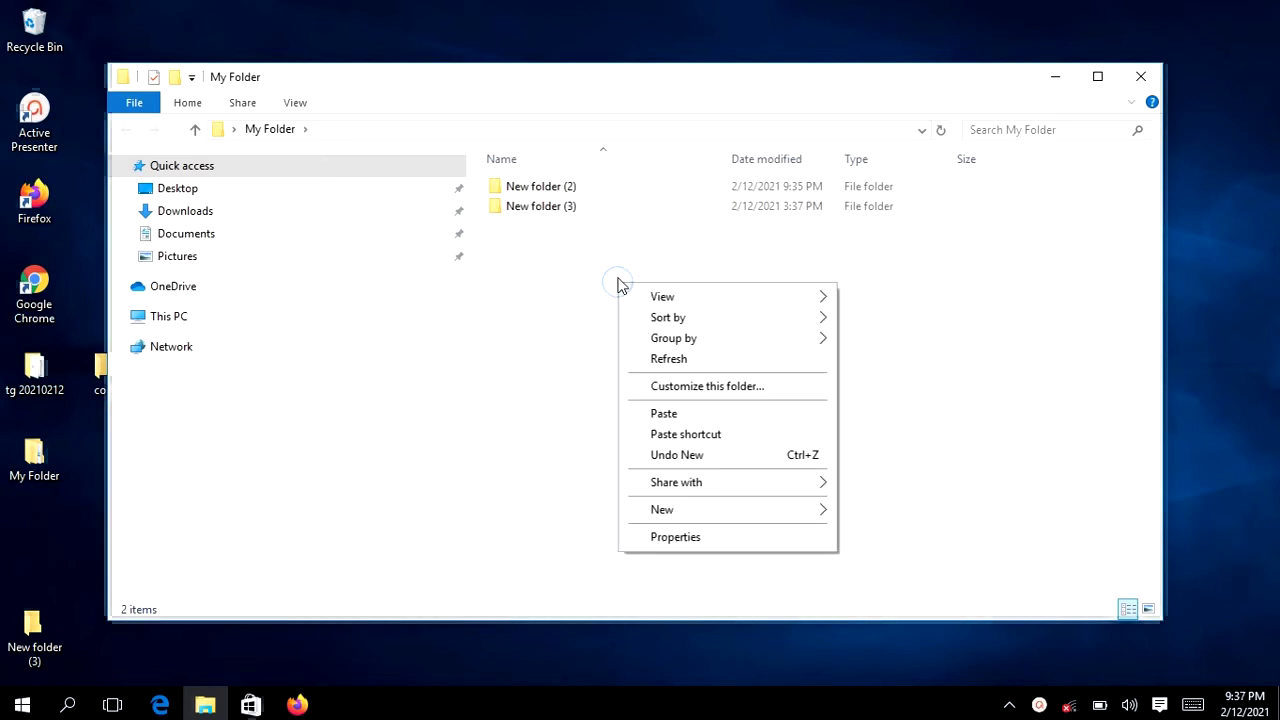
{"action": "left_click", "coordinate": [662, 296]}
{"action": "left_click", "coordinate": [870, 340]}
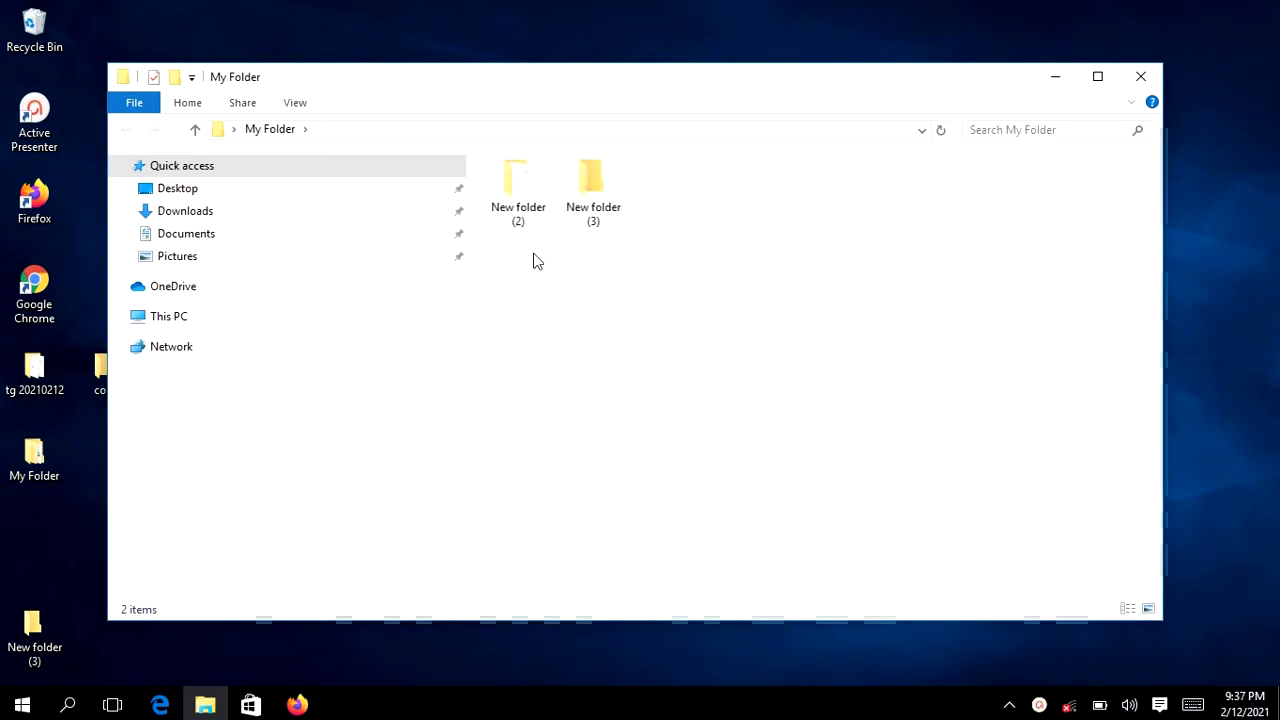
Apply My Folder's view settings to all folders of this type through the folder options, confirm, and open New folder (2).
{"action": "left_click", "coordinate": [518, 195]}
{"action": "left_click", "coordinate": [300, 103]}
{"action": "left_click", "coordinate": [1013, 155]}
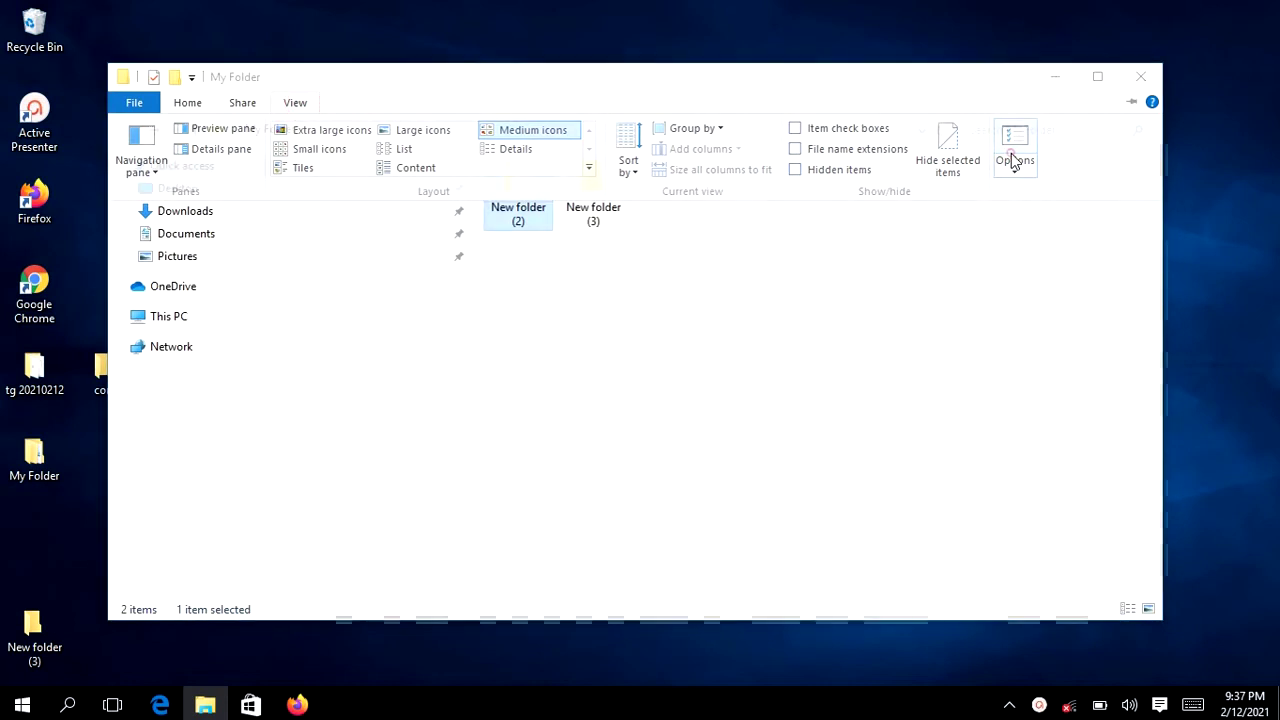
{"action": "left_click", "coordinate": [203, 211]}
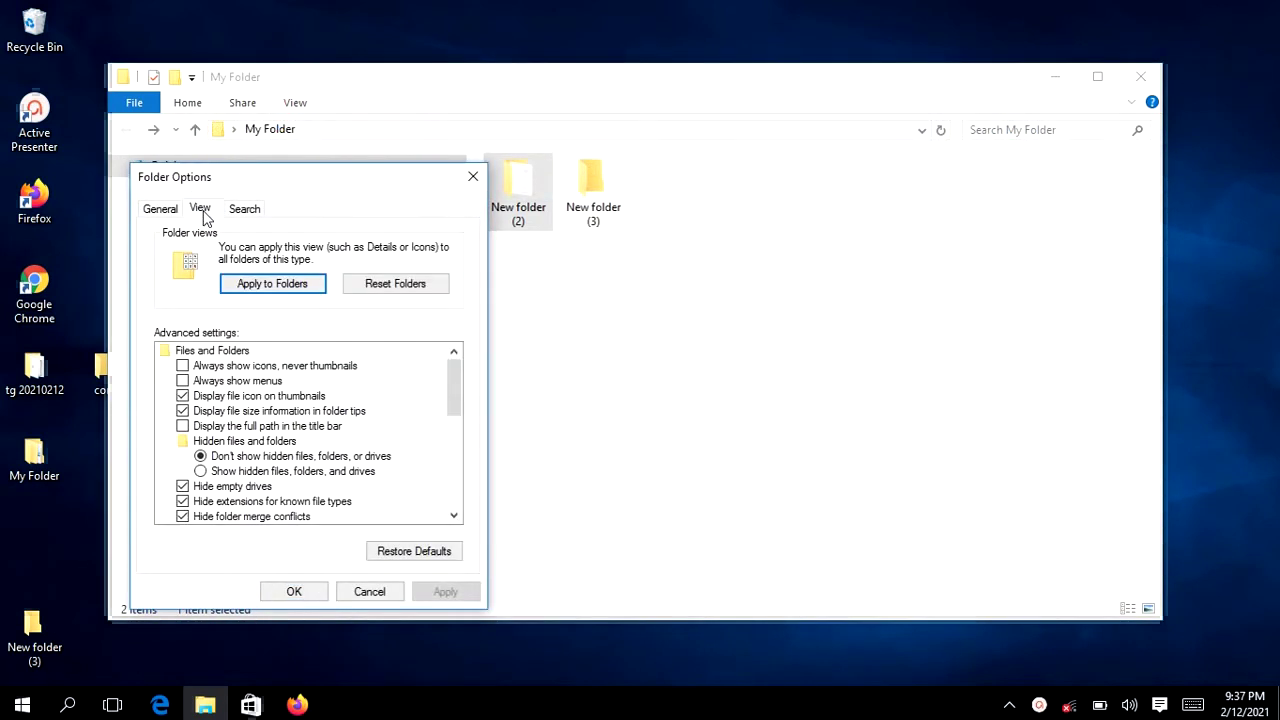
{"action": "left_click", "coordinate": [249, 287]}
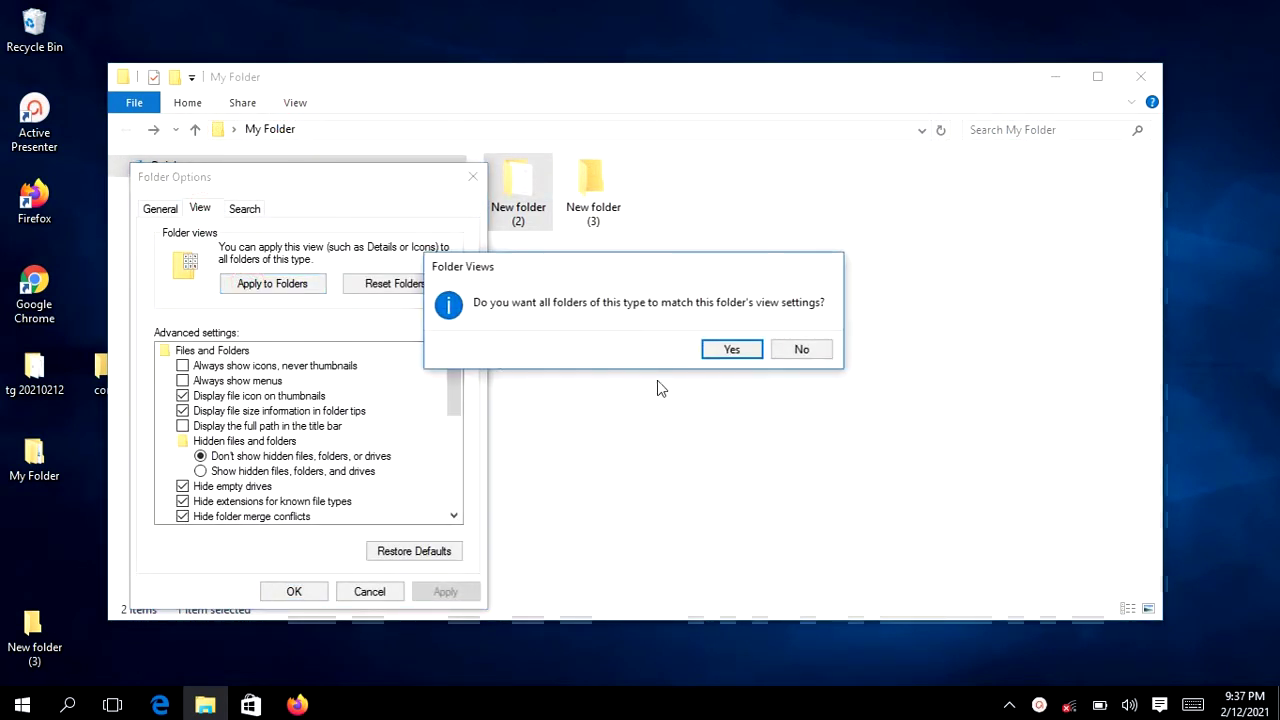
{"action": "left_click", "coordinate": [729, 349]}
{"action": "left_click", "coordinate": [294, 591]}
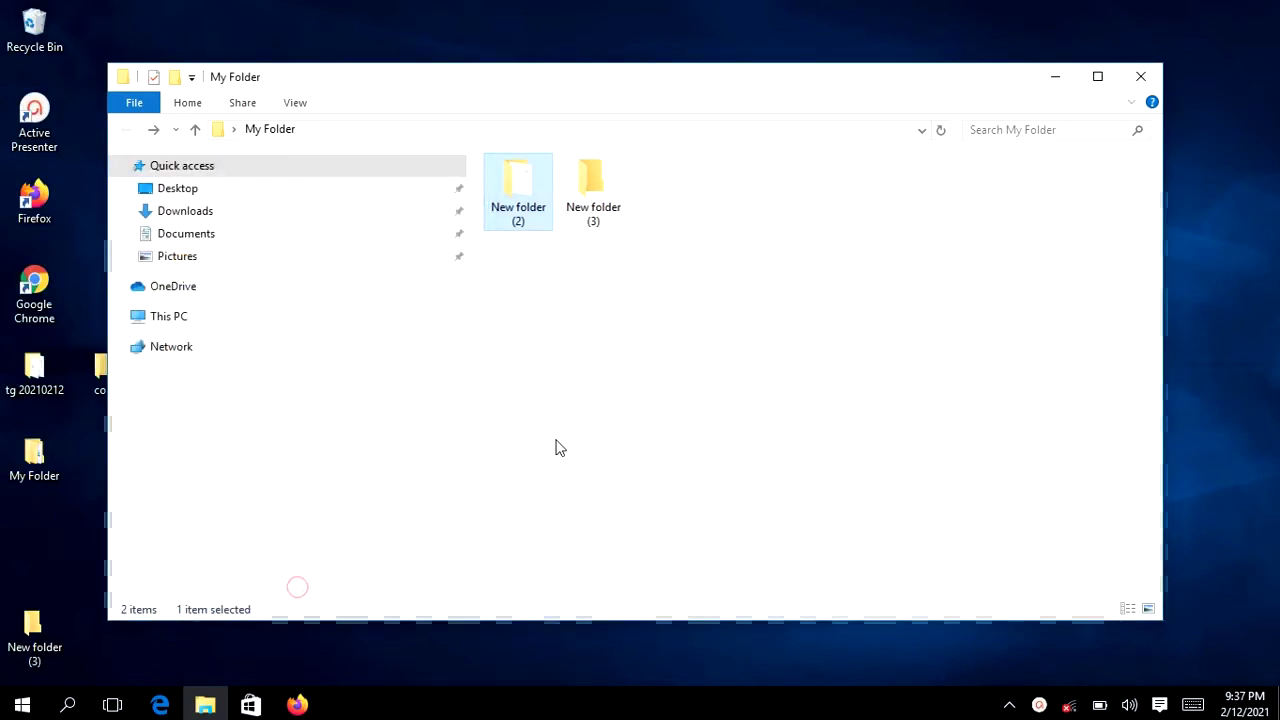
{"action": "left_click", "coordinate": [558, 430]}
{"action": "double_click", "coordinate": [518, 185]}
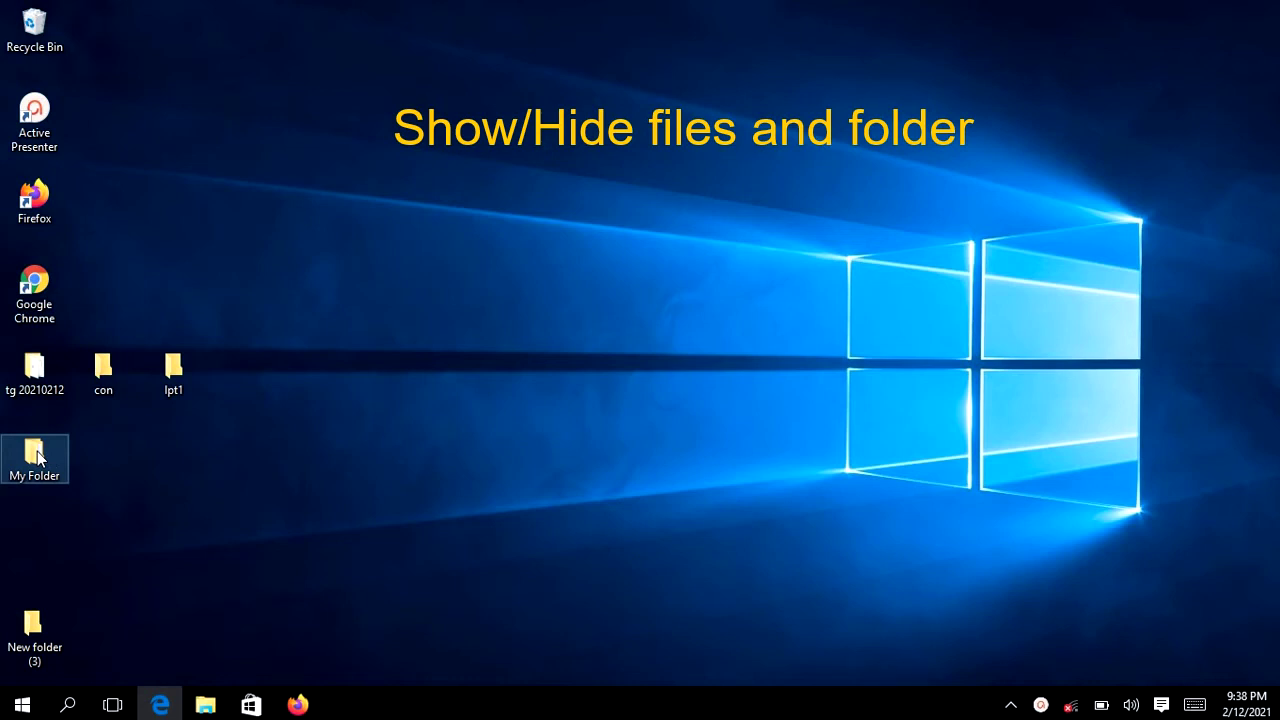
Create a text document named "hidden folder" in New folder (2) inside My Folder.
{"action": "double_click", "coordinate": [35, 456]}
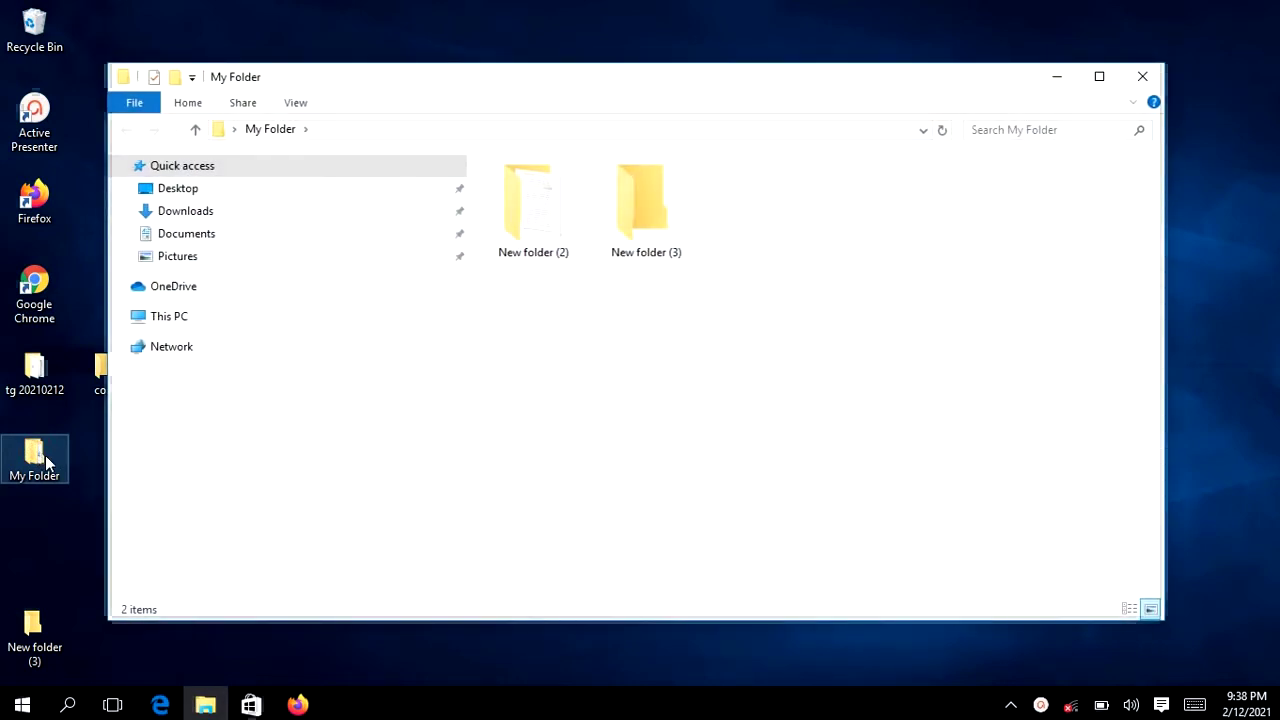
{"action": "double_click", "coordinate": [527, 240]}
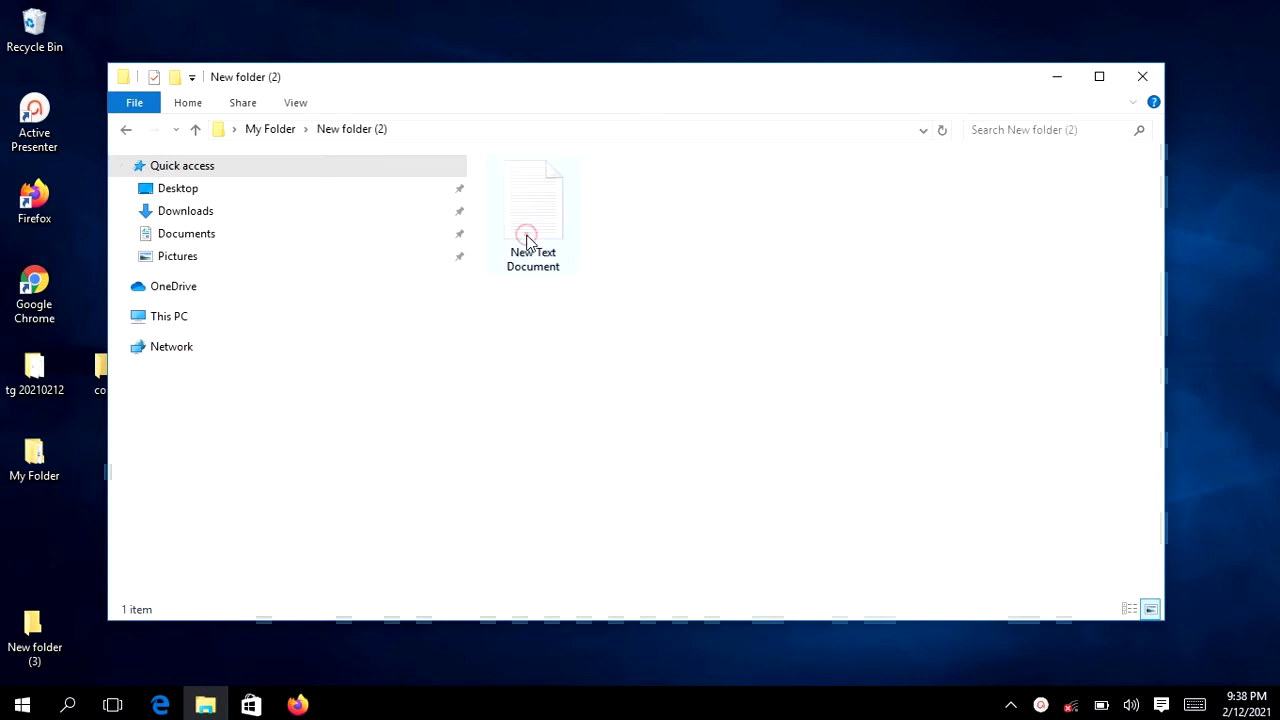
{"action": "right_click", "coordinate": [554, 345]}
{"action": "mouse_move", "coordinate": [634, 574]}
{"action": "left_click", "coordinate": [814, 531]}
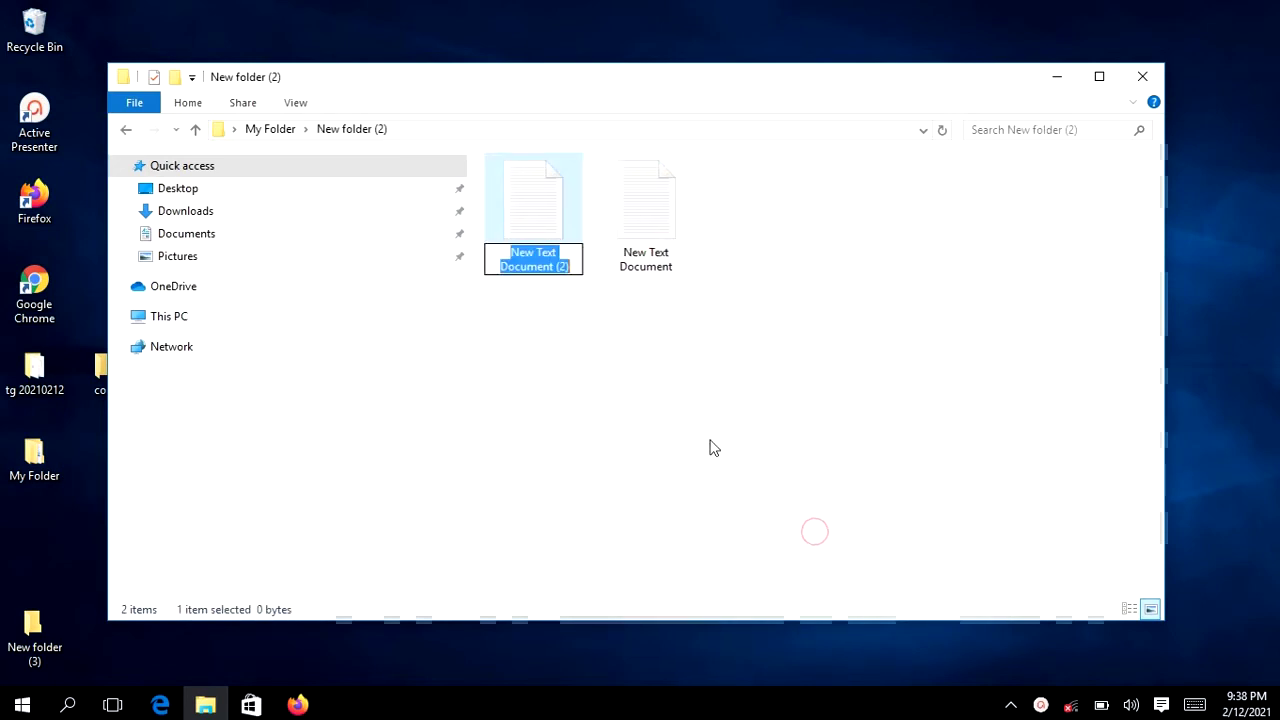
{"action": "type", "text": "hidden"}
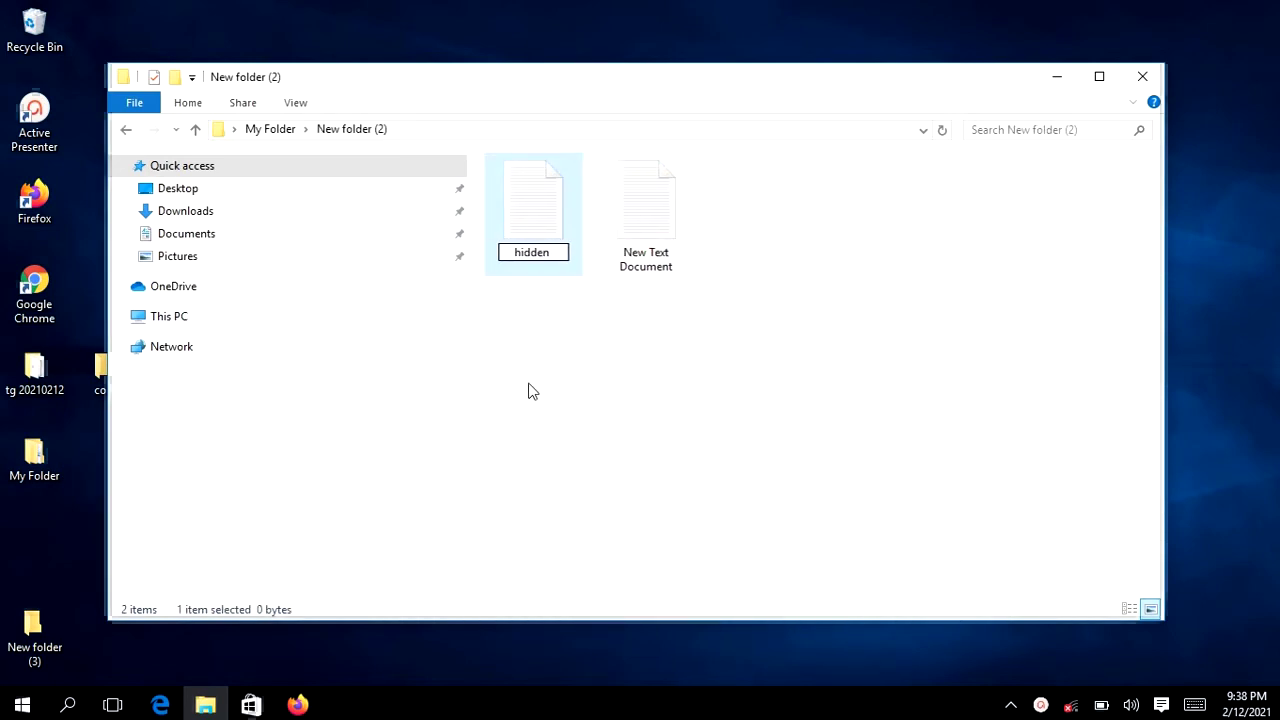
{"action": "type", "text": " folder"}
{"action": "key", "text": "Return"}
Set the Hidden attribute in the properties of the "hidden folder" text document.
{"action": "right_click", "coordinate": [530, 220]}
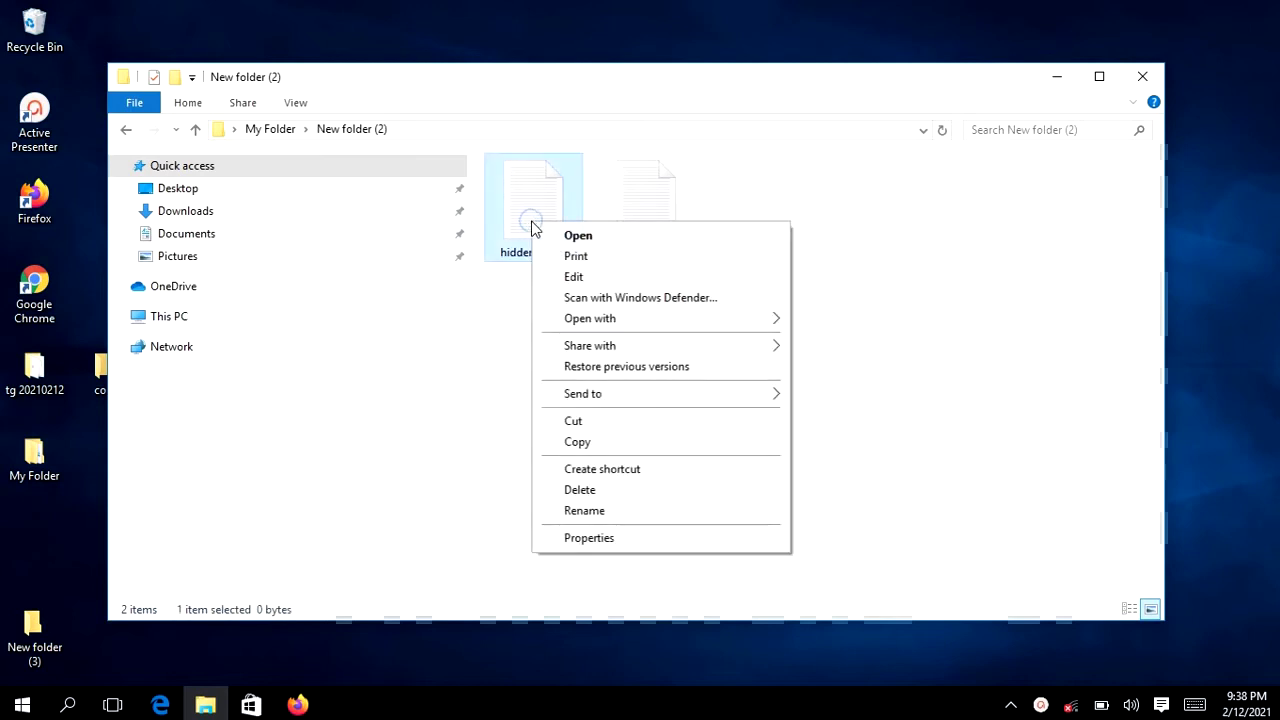
{"action": "left_click", "coordinate": [600, 543]}
{"action": "left_click", "coordinate": [711, 557]}
{"action": "left_click", "coordinate": [700, 654]}
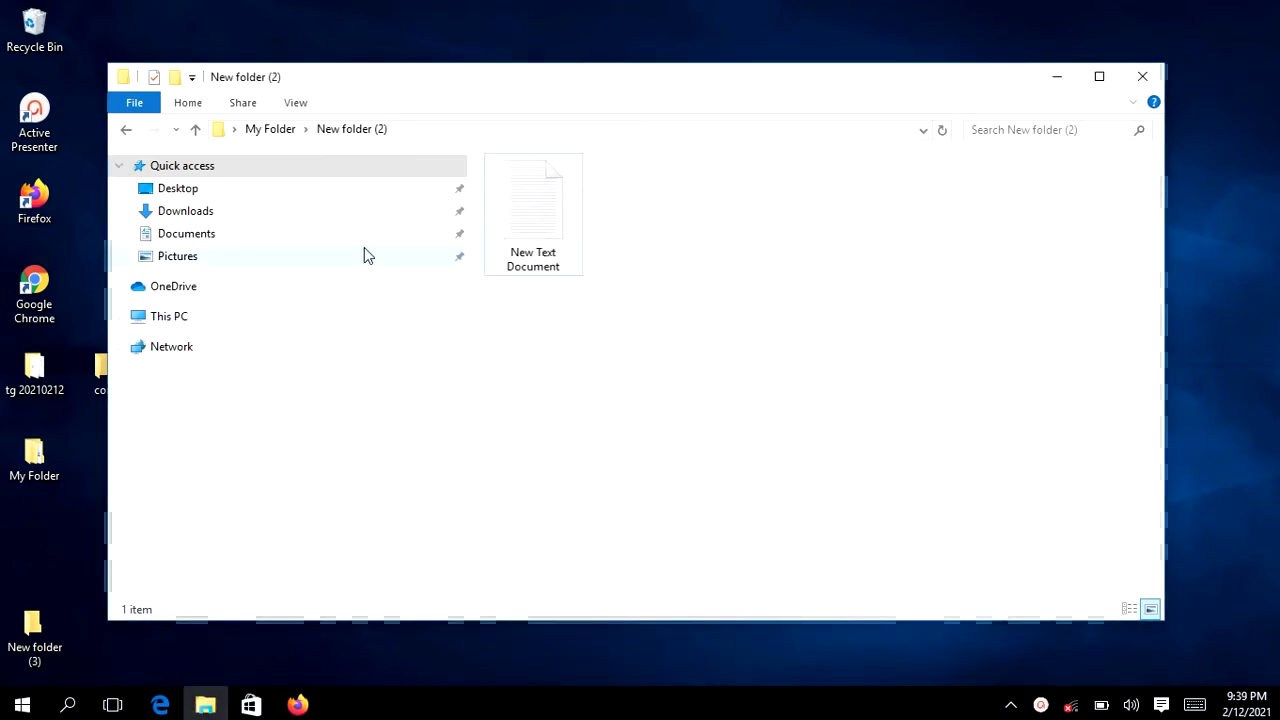
Set the folder options to show hidden files, folders, and drives, and apply the change.
{"action": "left_click", "coordinate": [296, 103]}
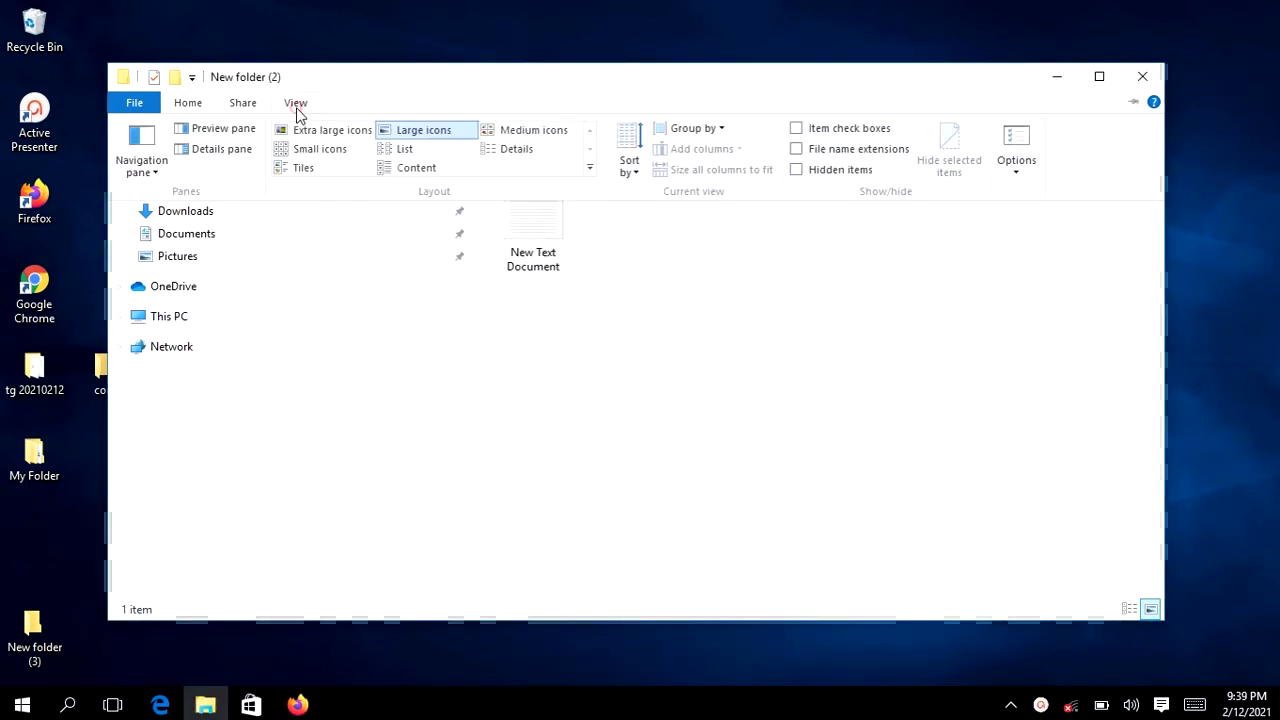
{"action": "left_click", "coordinate": [1020, 165]}
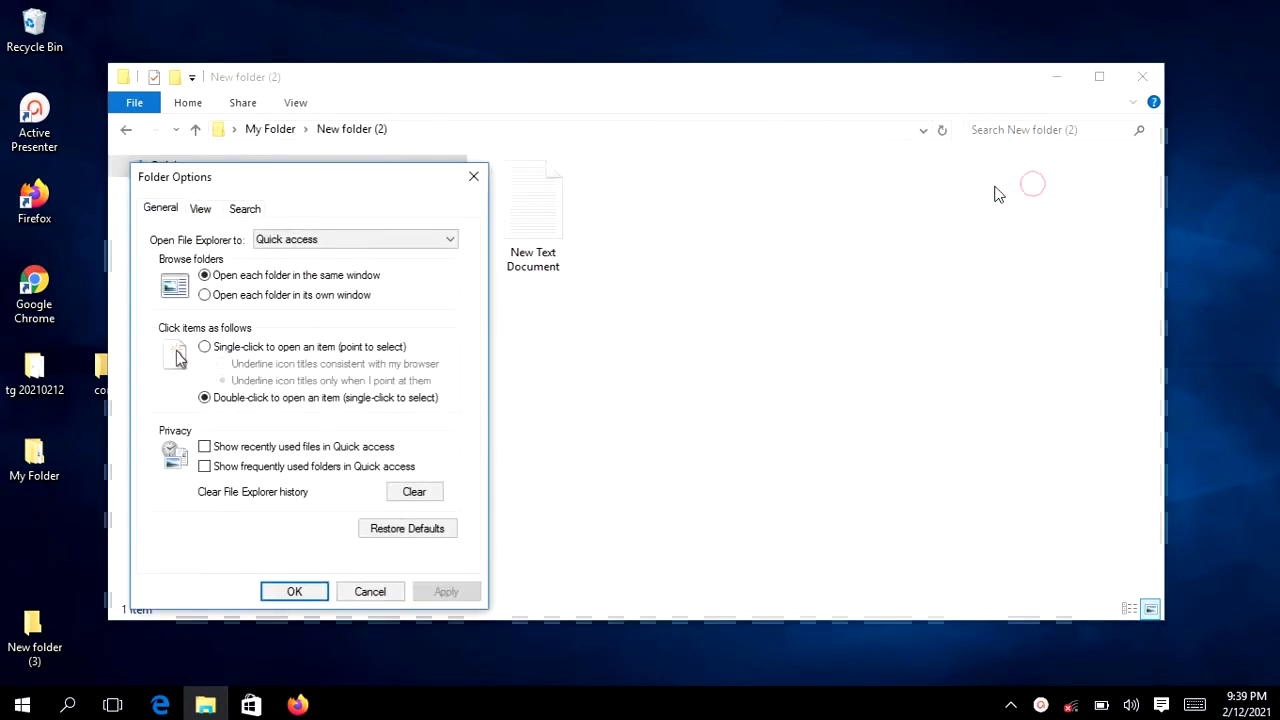
{"action": "left_click", "coordinate": [200, 208]}
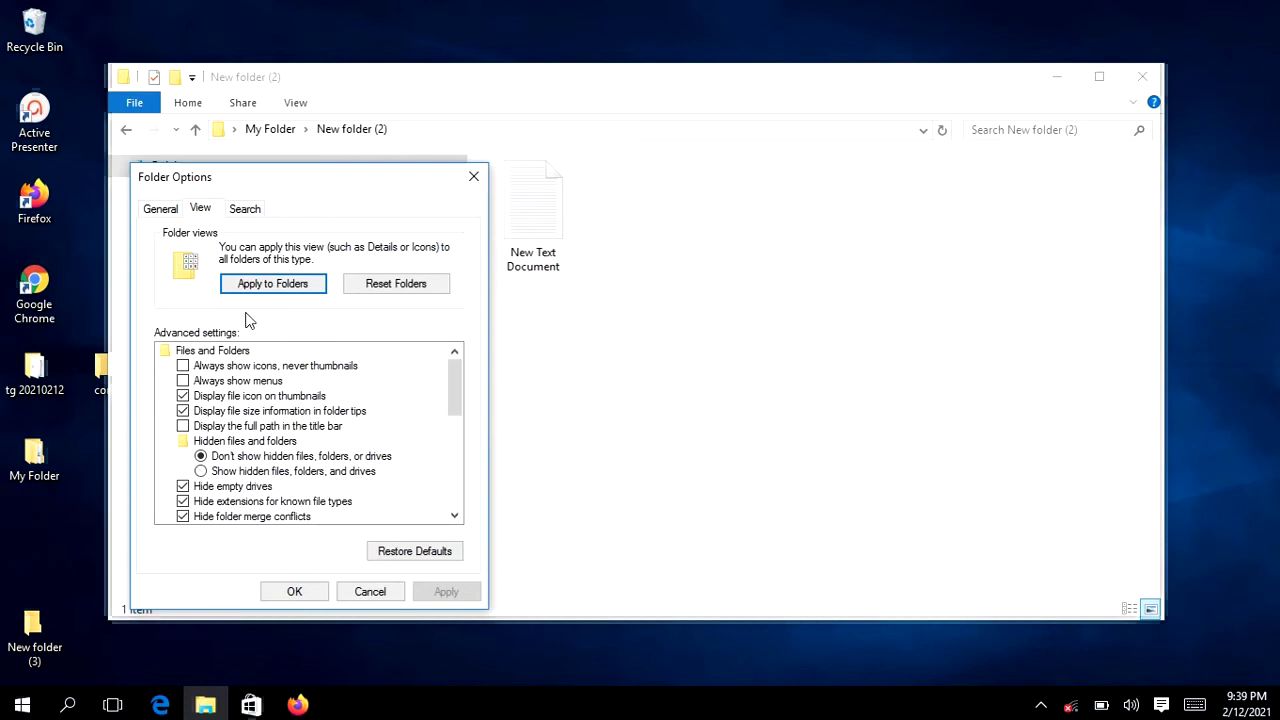
{"action": "left_click_drag", "start_coordinate": [304, 186], "coordinate": [927, 142]}
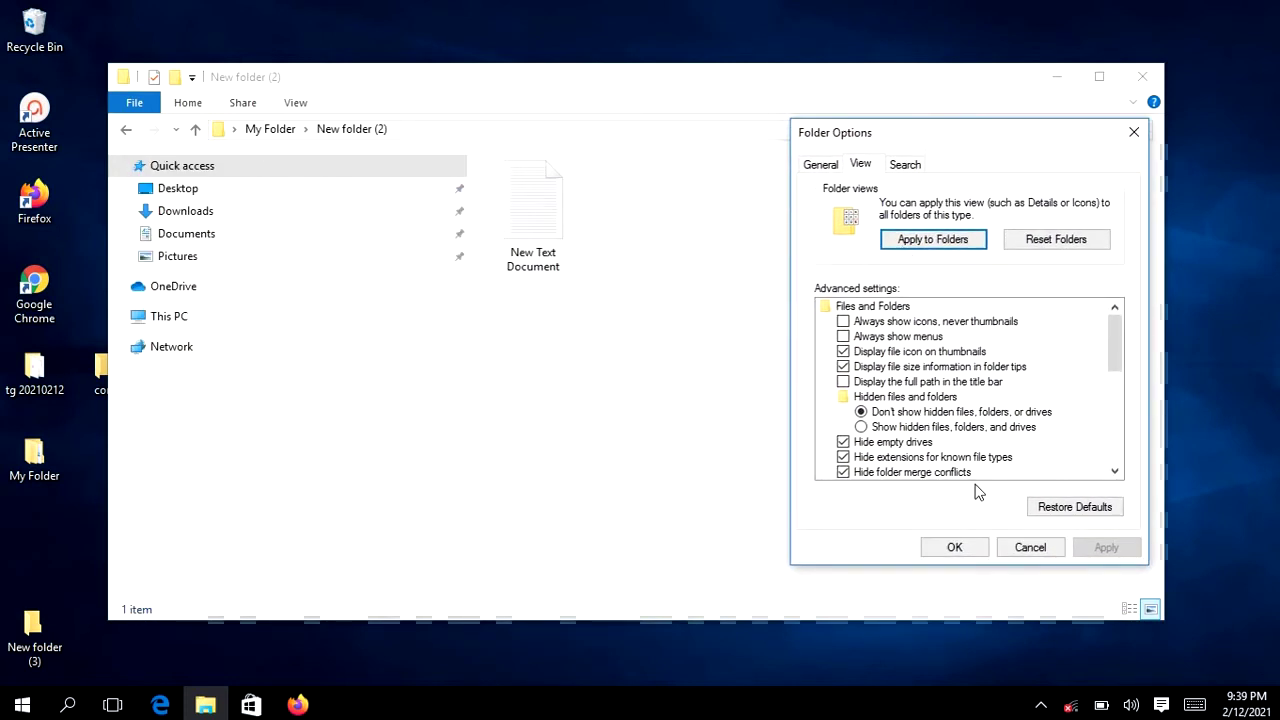
{"action": "left_click", "coordinate": [862, 428]}
{"action": "left_click", "coordinate": [1097, 546]}
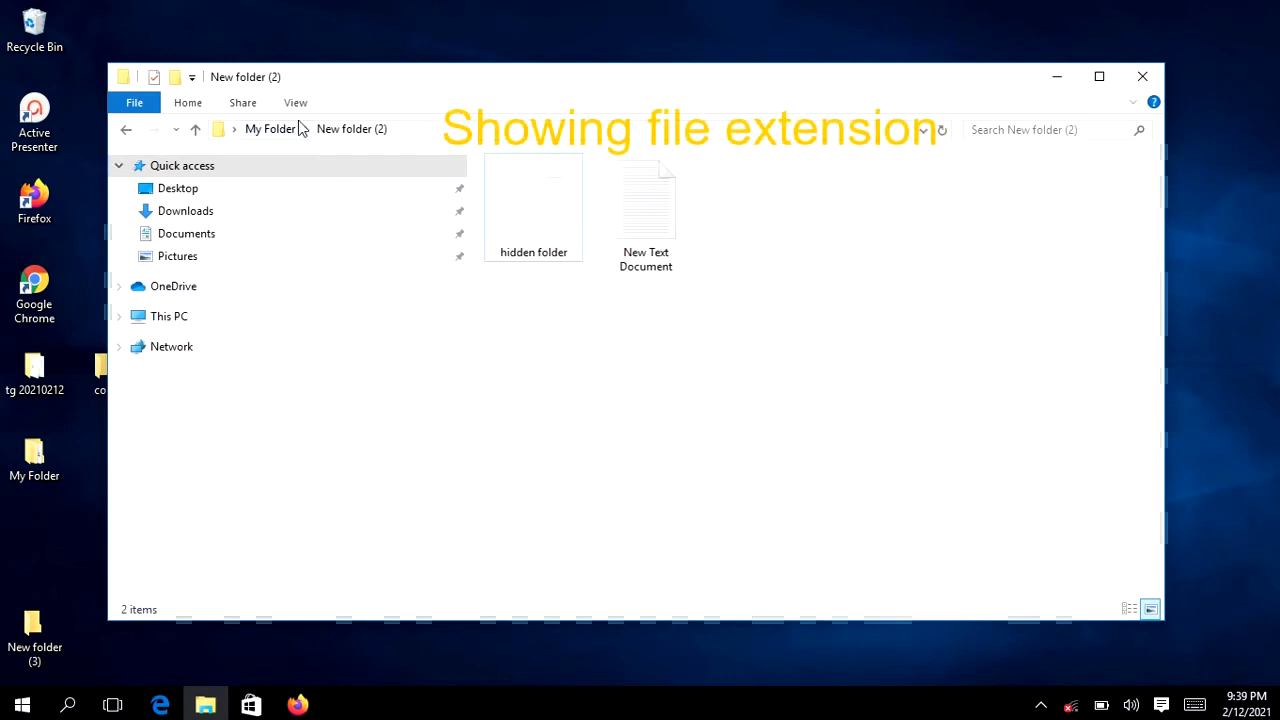
Turn off hiding extensions for known file types in the folder options, apply the change, and close the dialog.
{"action": "left_click", "coordinate": [296, 104]}
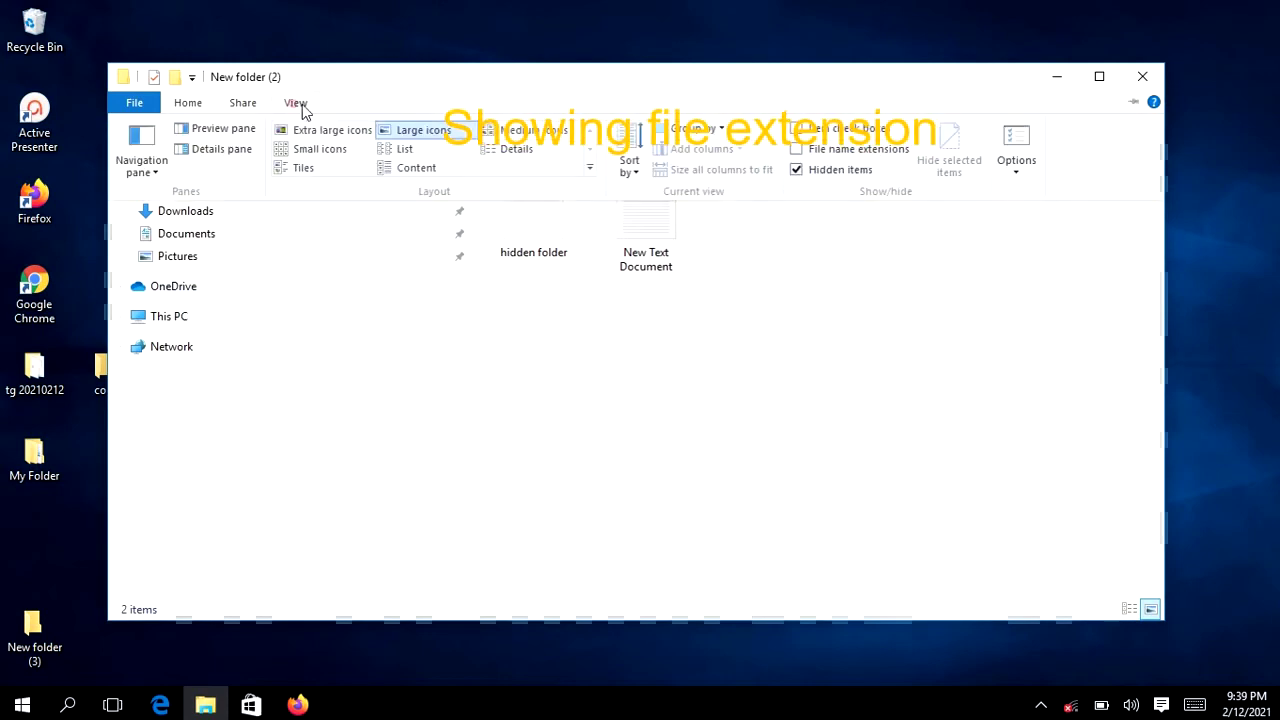
{"action": "left_click", "coordinate": [1018, 165]}
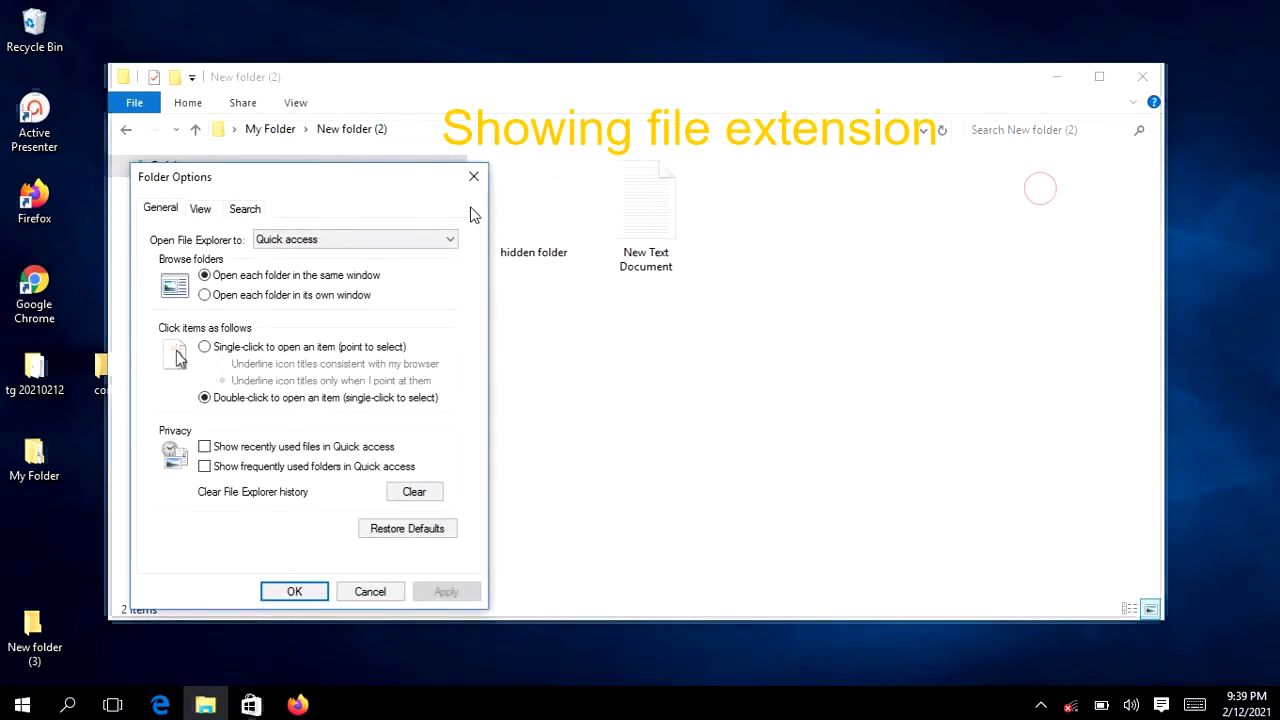
{"action": "left_click_drag", "start_coordinate": [405, 177], "coordinate": [1035, 152]}
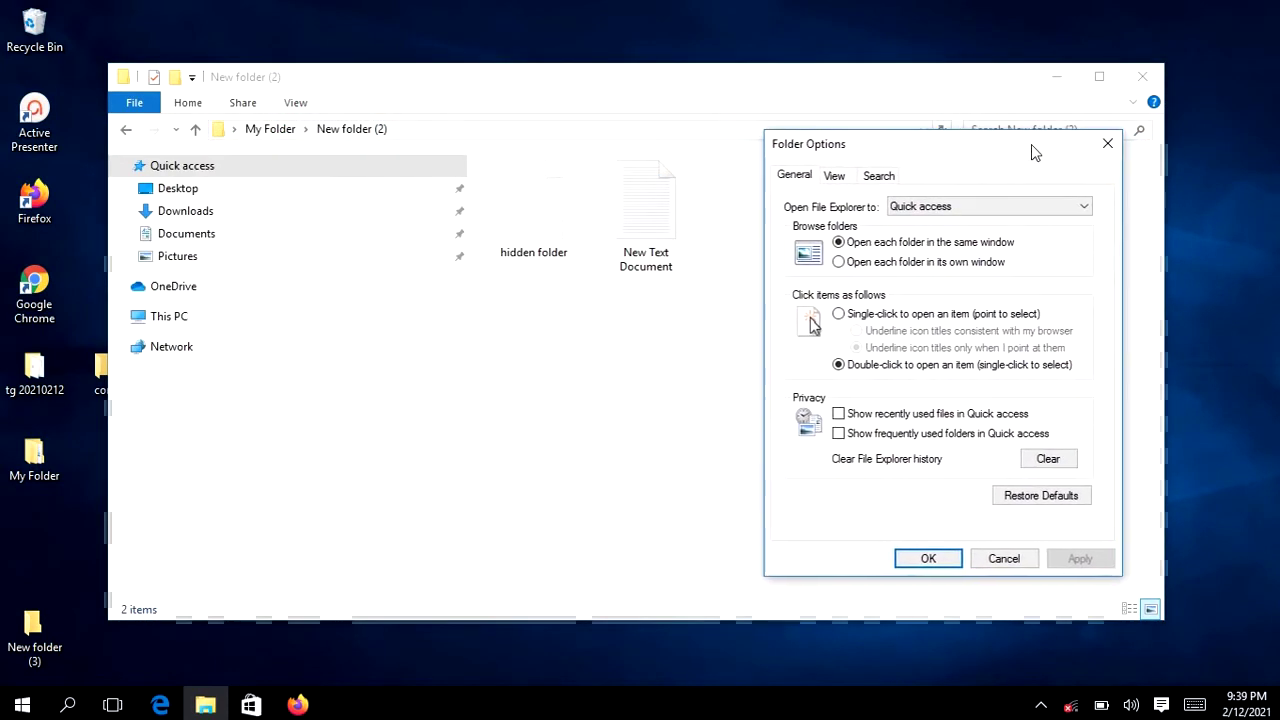
{"action": "left_click", "coordinate": [845, 177]}
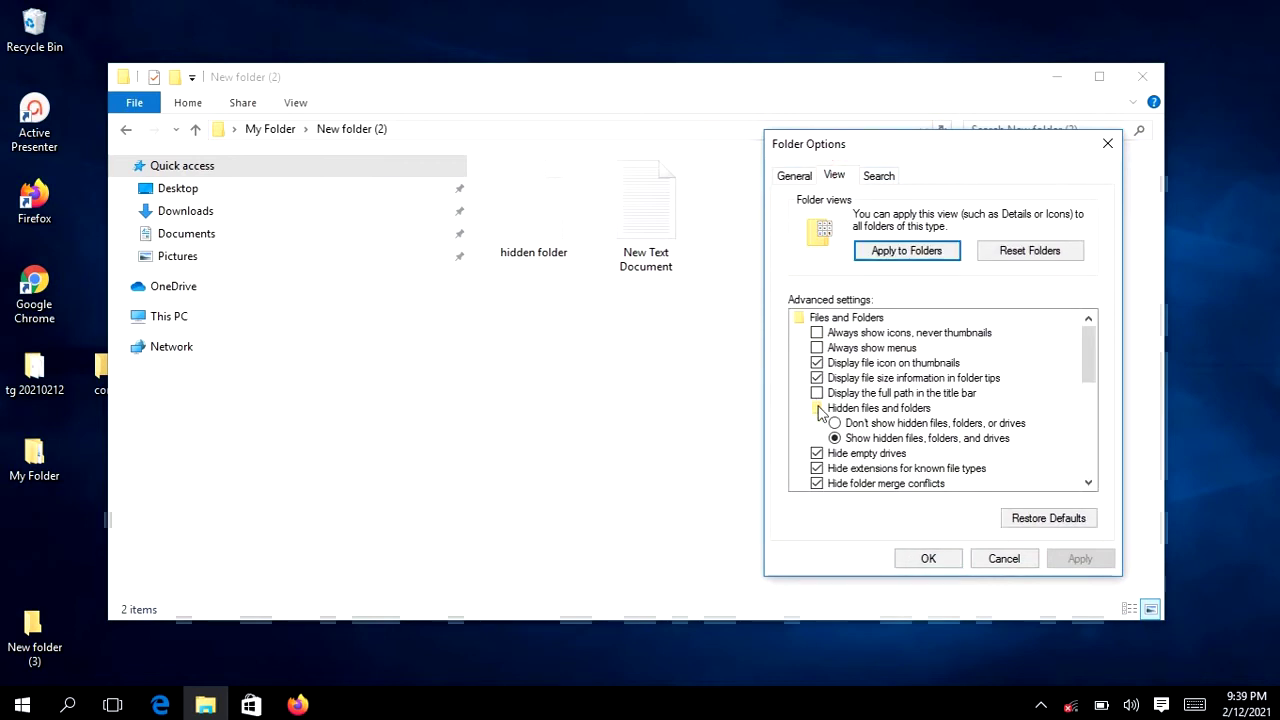
{"action": "left_click", "coordinate": [817, 468]}
{"action": "left_click", "coordinate": [1079, 558]}
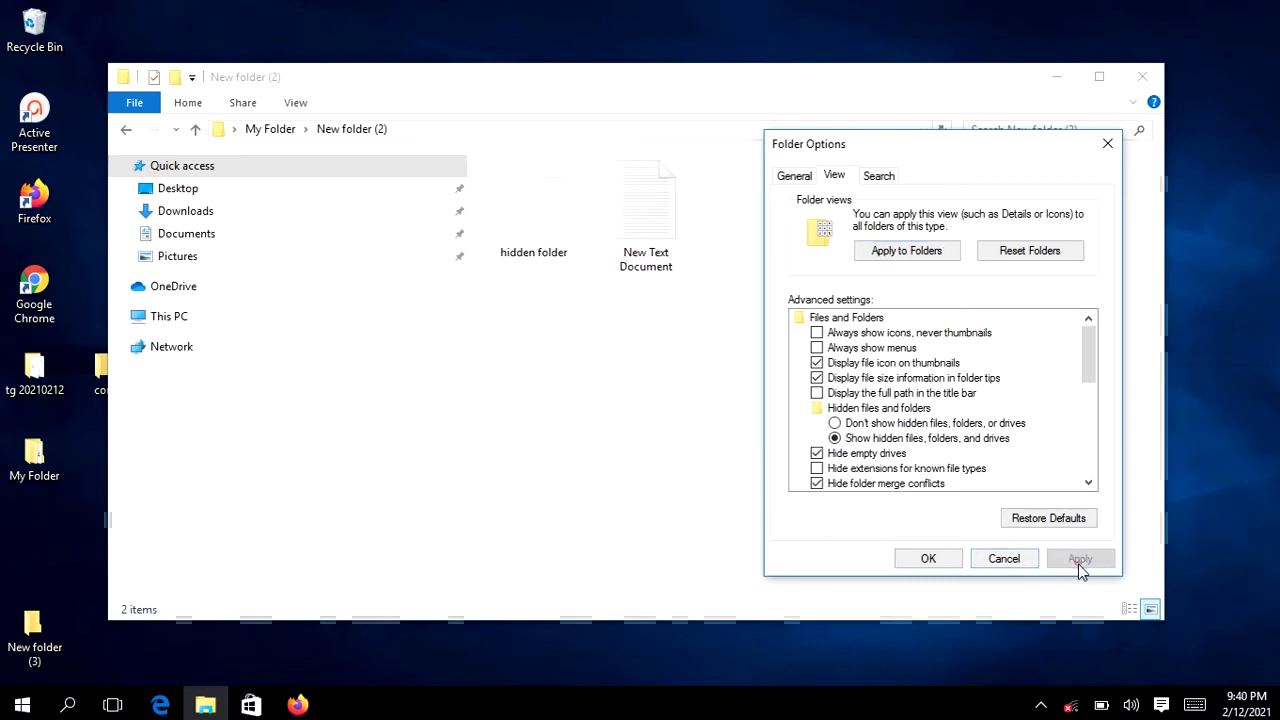
{"action": "left_click", "coordinate": [572, 262]}
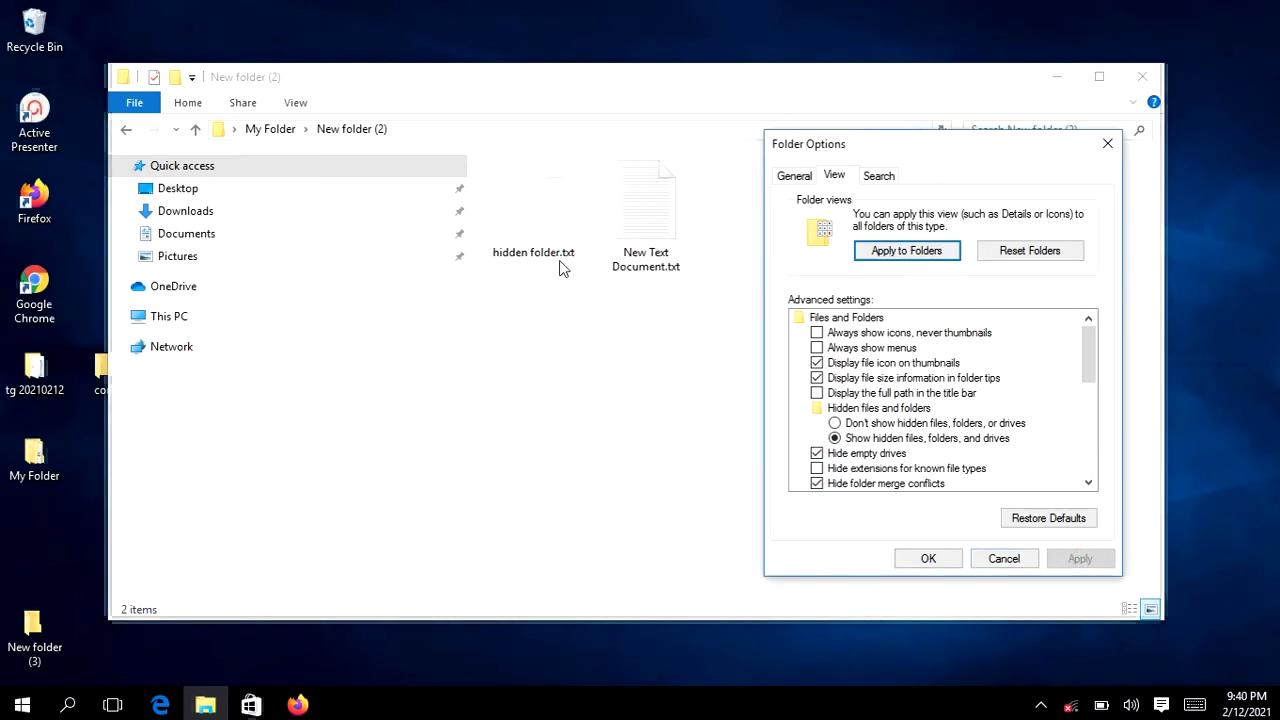
{"action": "key", "text": "Return"}
Restore the default general and view settings in the folder options, apply them, and close the dialog.
{"action": "left_click", "coordinate": [308, 104]}
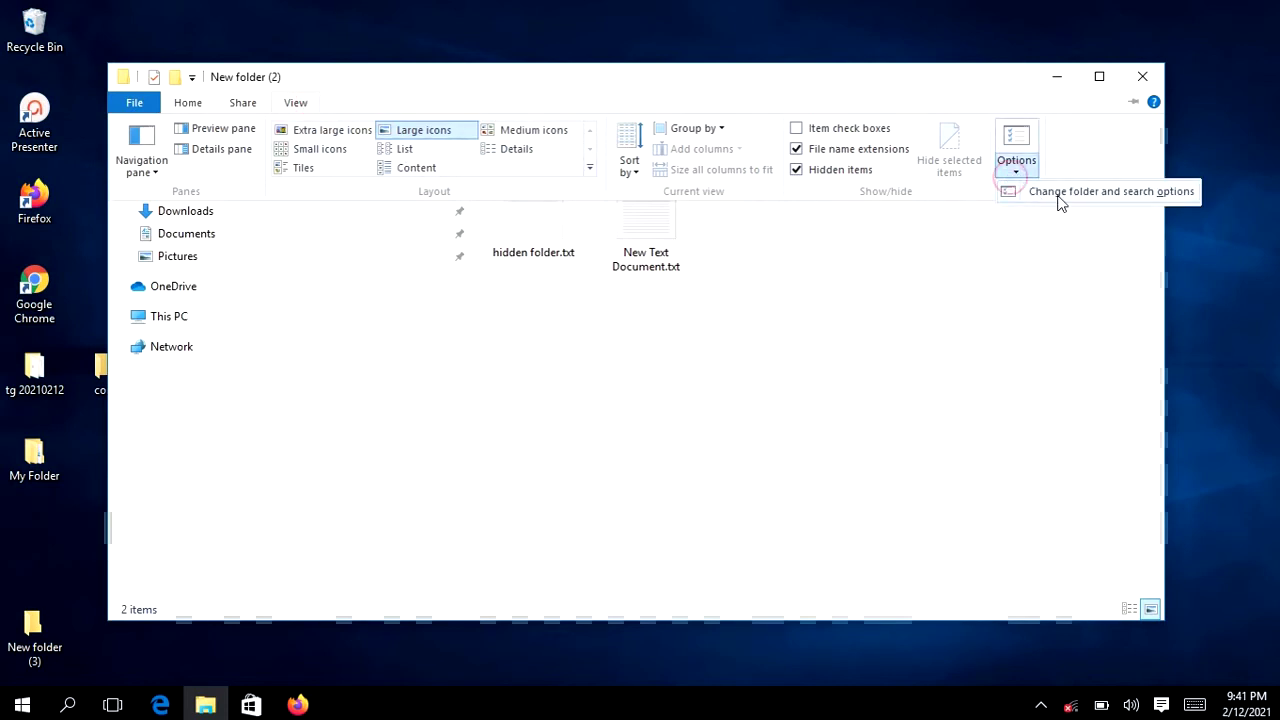
{"action": "left_click", "coordinate": [1014, 168]}
{"action": "left_click", "coordinate": [398, 535]}
{"action": "left_click", "coordinate": [200, 208]}
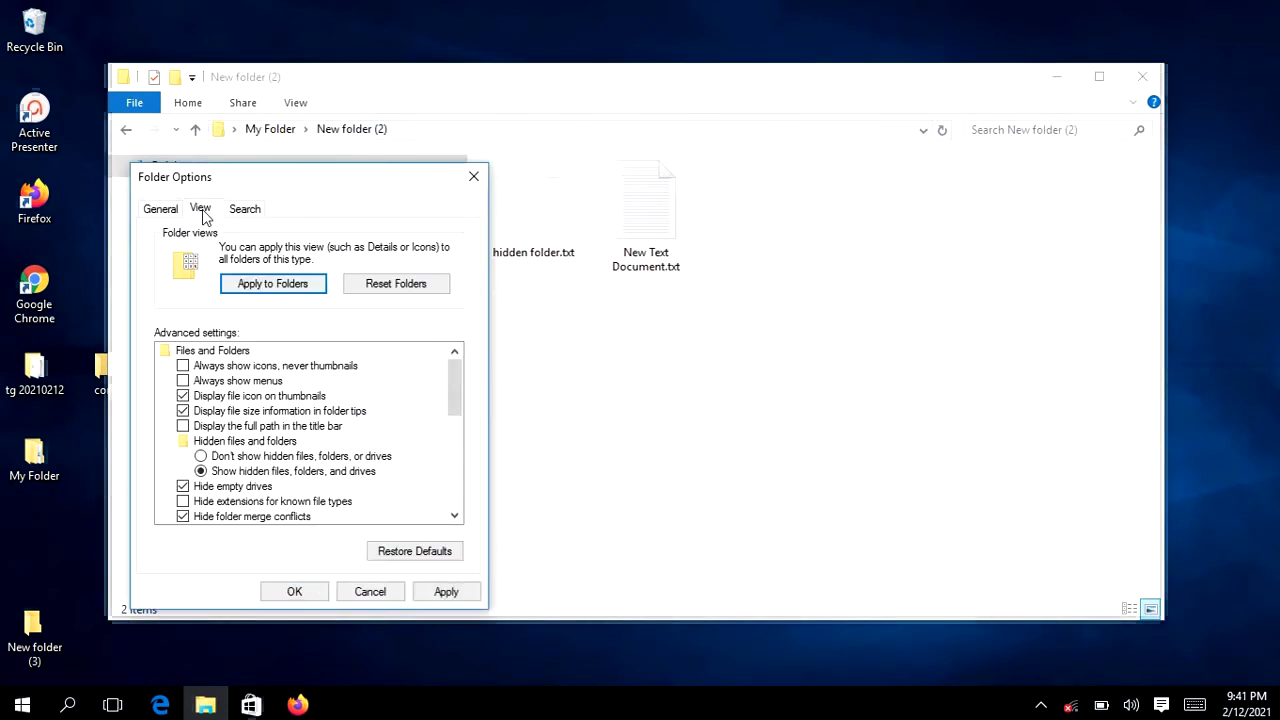
{"action": "left_click", "coordinate": [388, 557]}
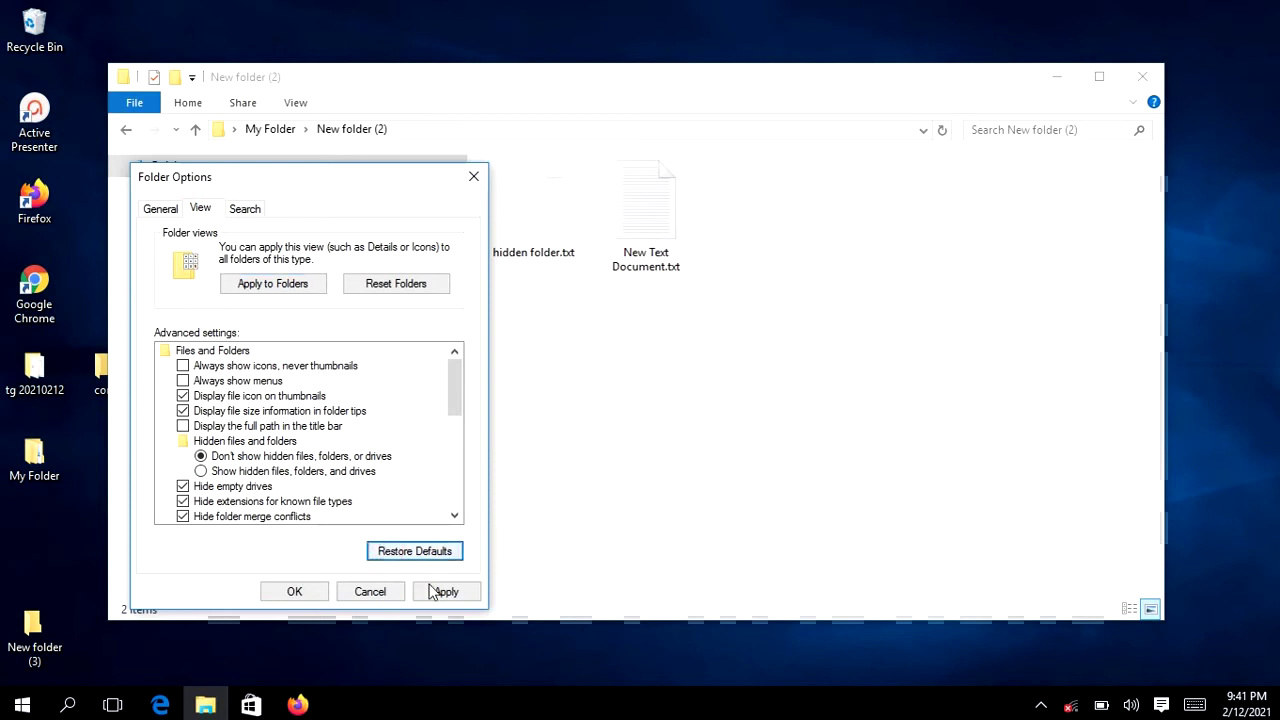
{"action": "left_click", "coordinate": [436, 592]}
{"action": "left_click", "coordinate": [300, 590]}
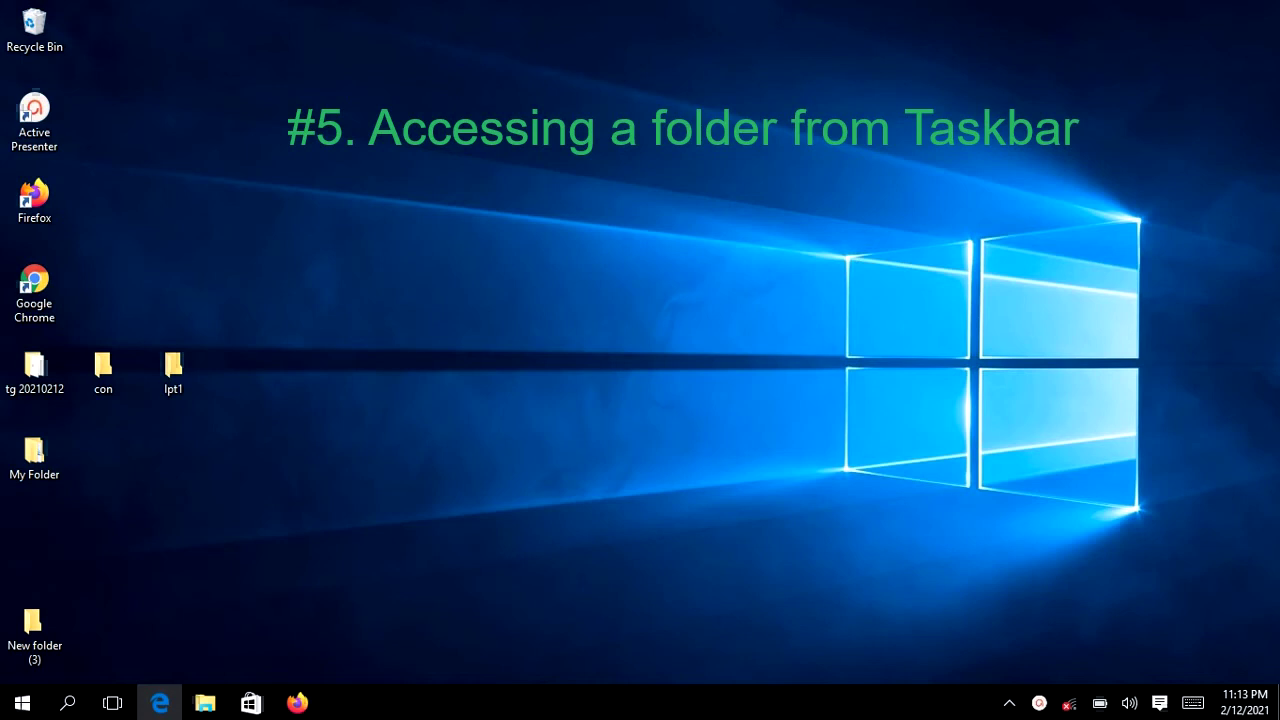
Add the desktop folder "My Folder" to the taskbar as a new toolbar.
{"action": "right_click", "coordinate": [808, 706]}
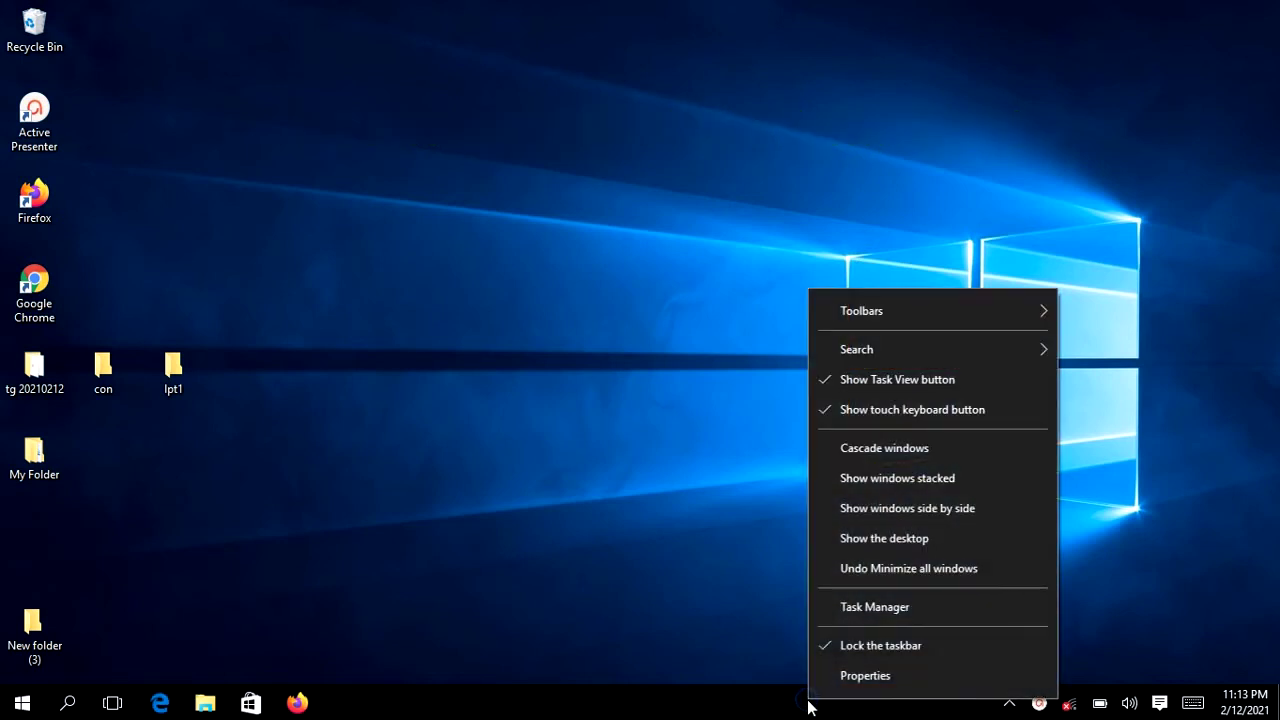
{"action": "mouse_move", "coordinate": [867, 311]}
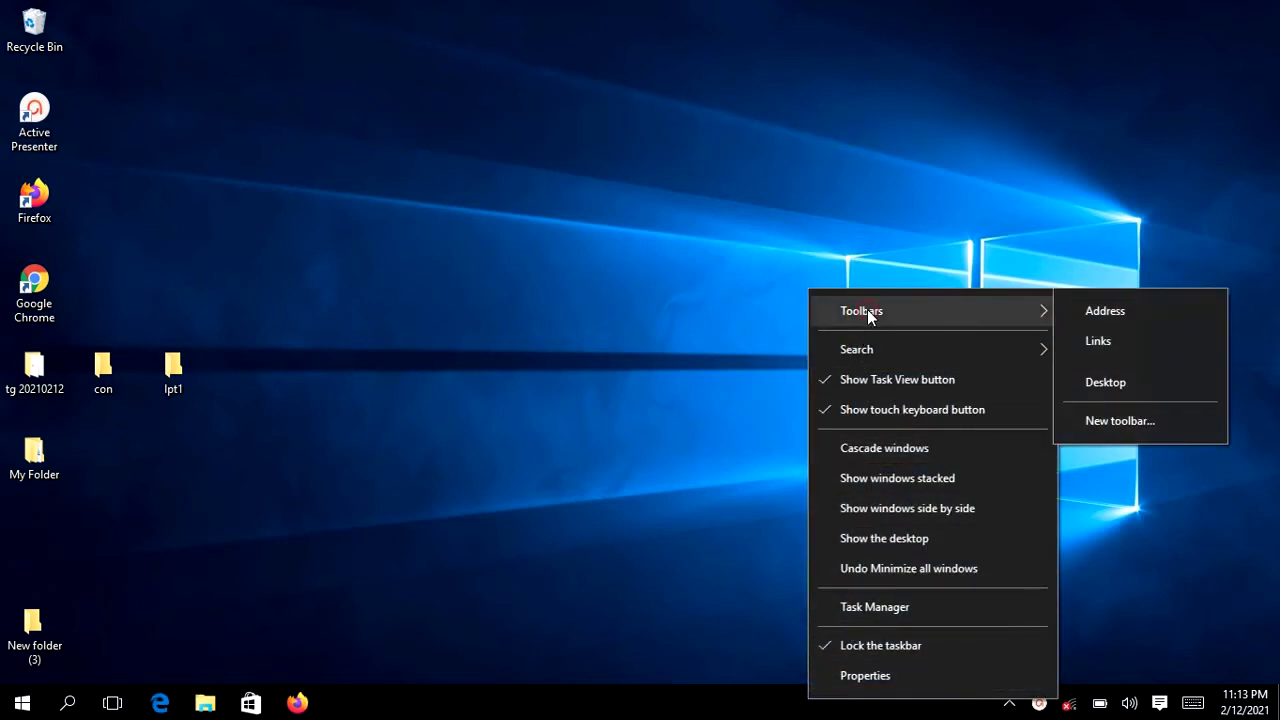
{"action": "left_click", "coordinate": [1109, 422]}
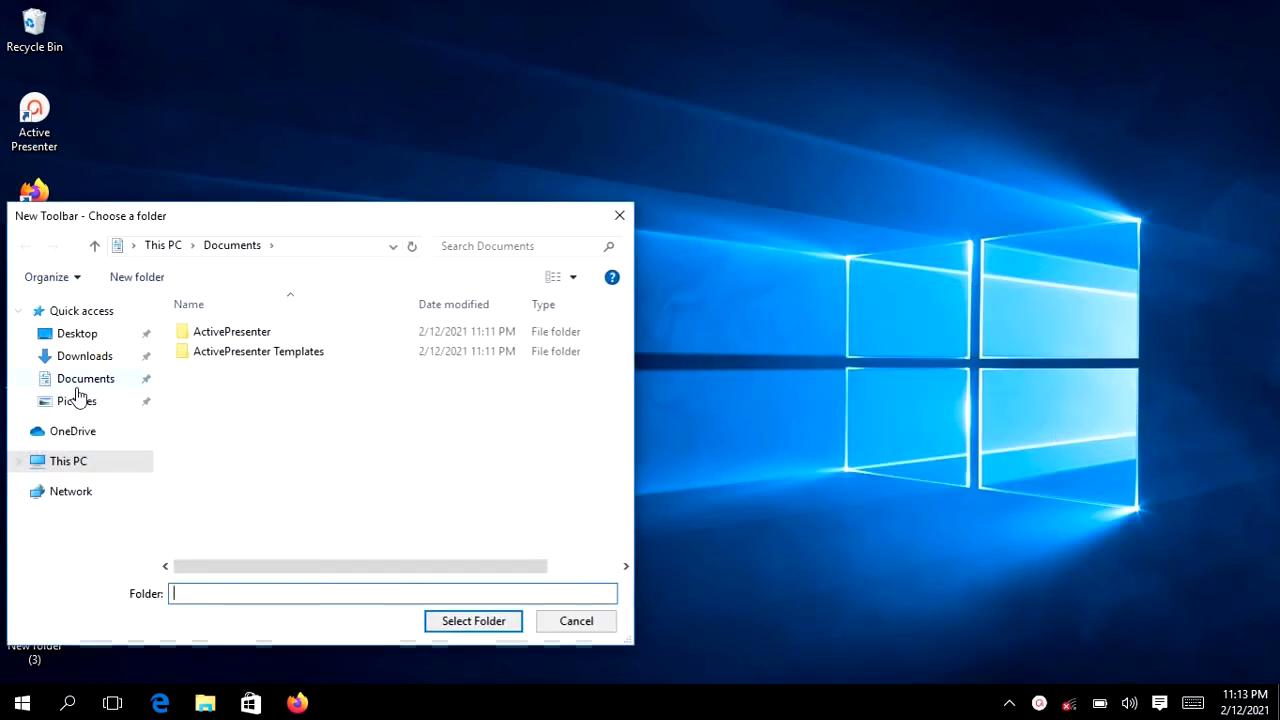
{"action": "left_click", "coordinate": [76, 338]}
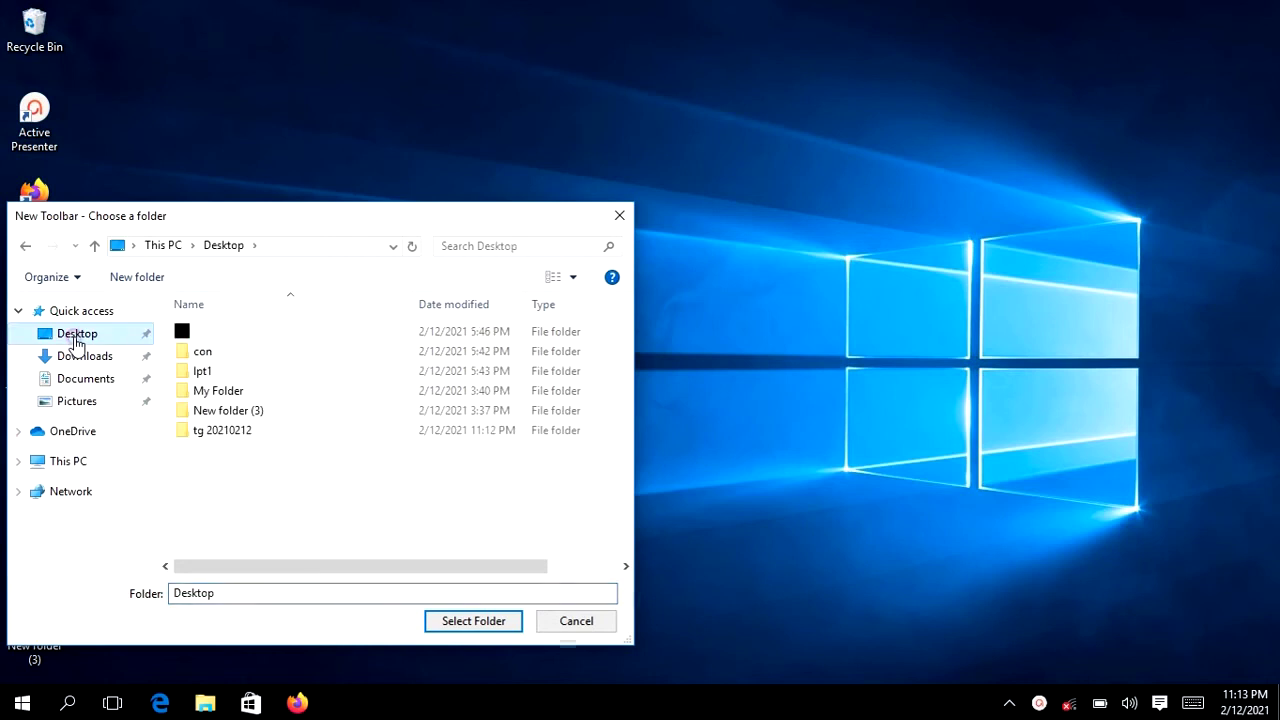
{"action": "left_click", "coordinate": [247, 390]}
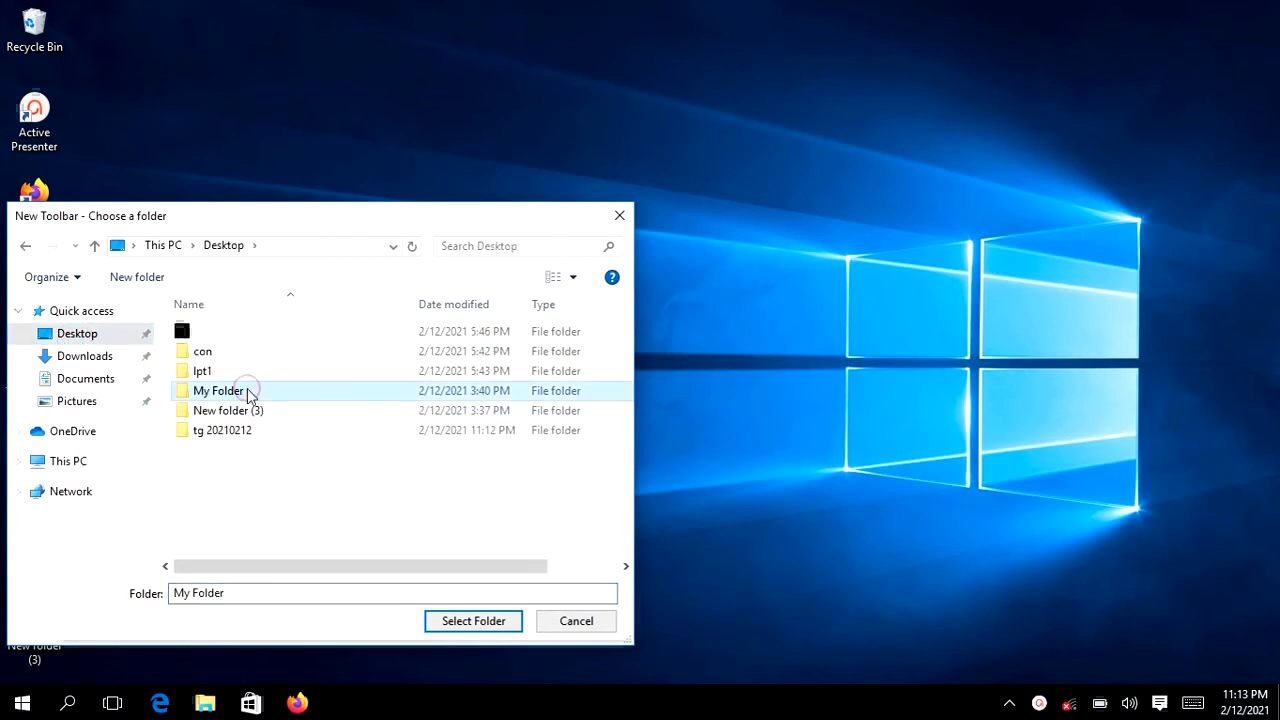
{"action": "left_click", "coordinate": [478, 624]}
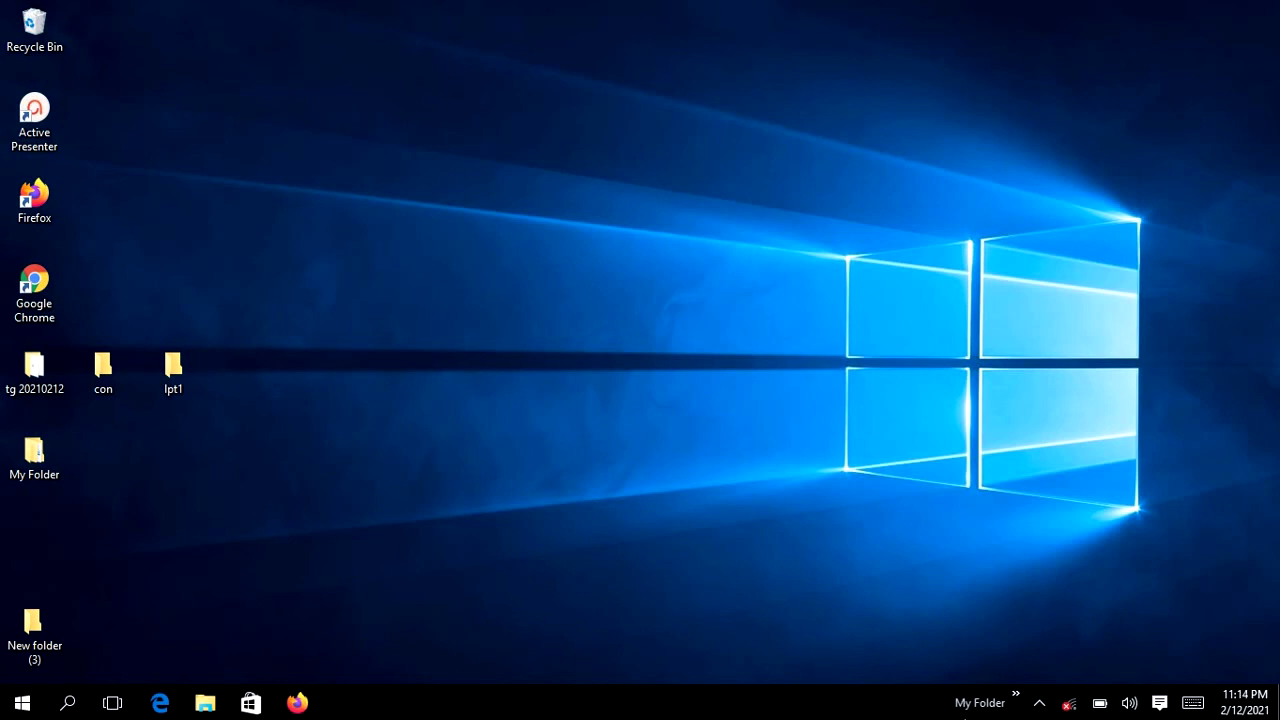
Open "My Folder" from its taskbar toolbar, and close the folder window.
{"action": "right_click", "coordinate": [982, 710]}
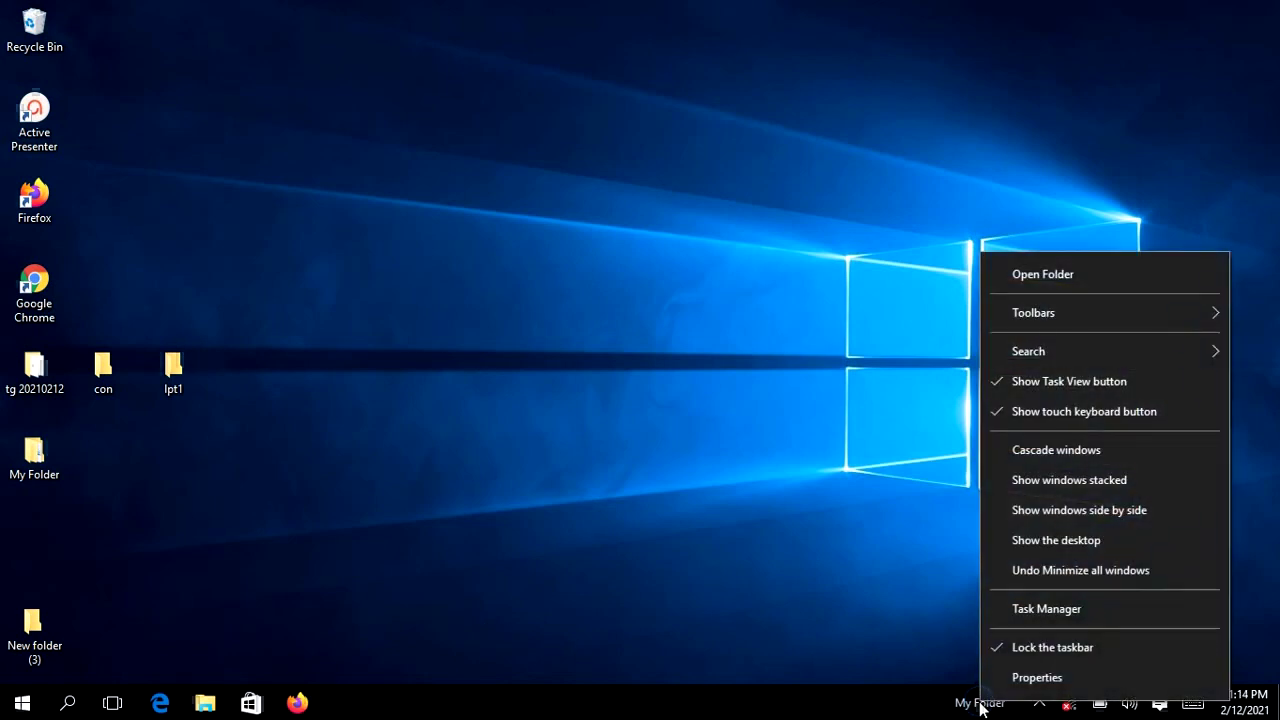
{"action": "left_click", "coordinate": [1054, 276]}
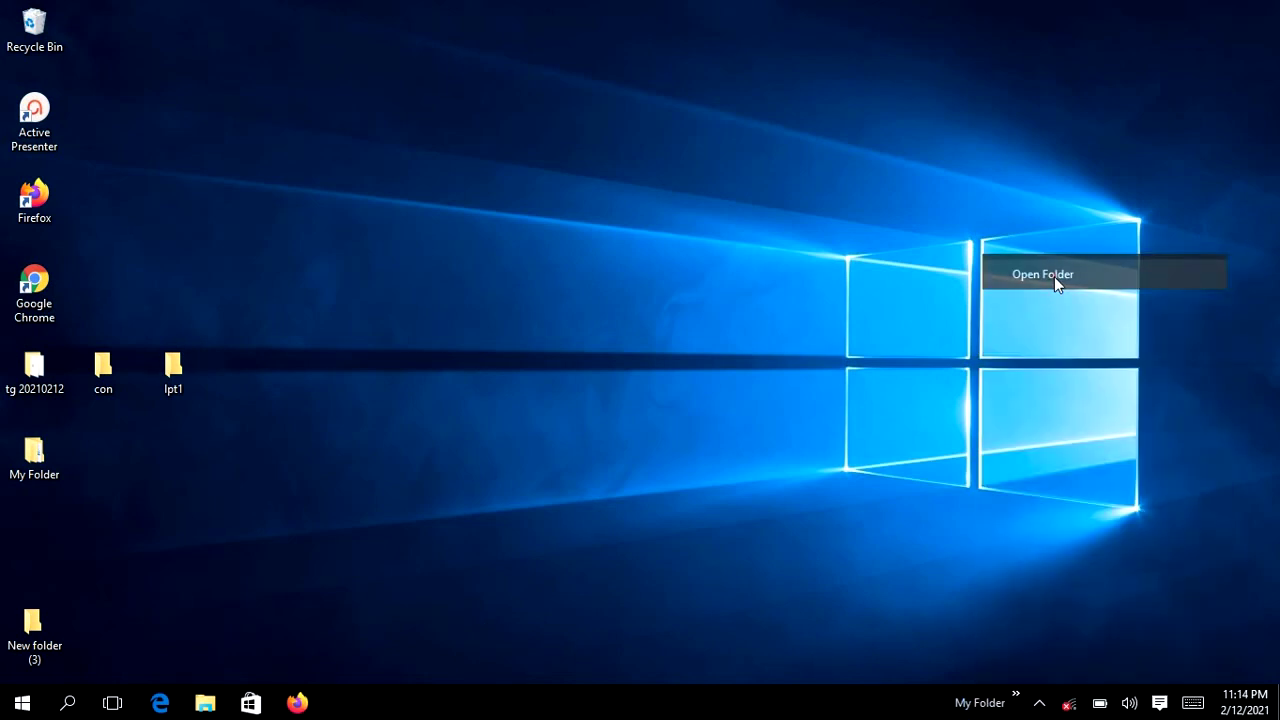
{"action": "left_click", "coordinate": [1161, 134]}
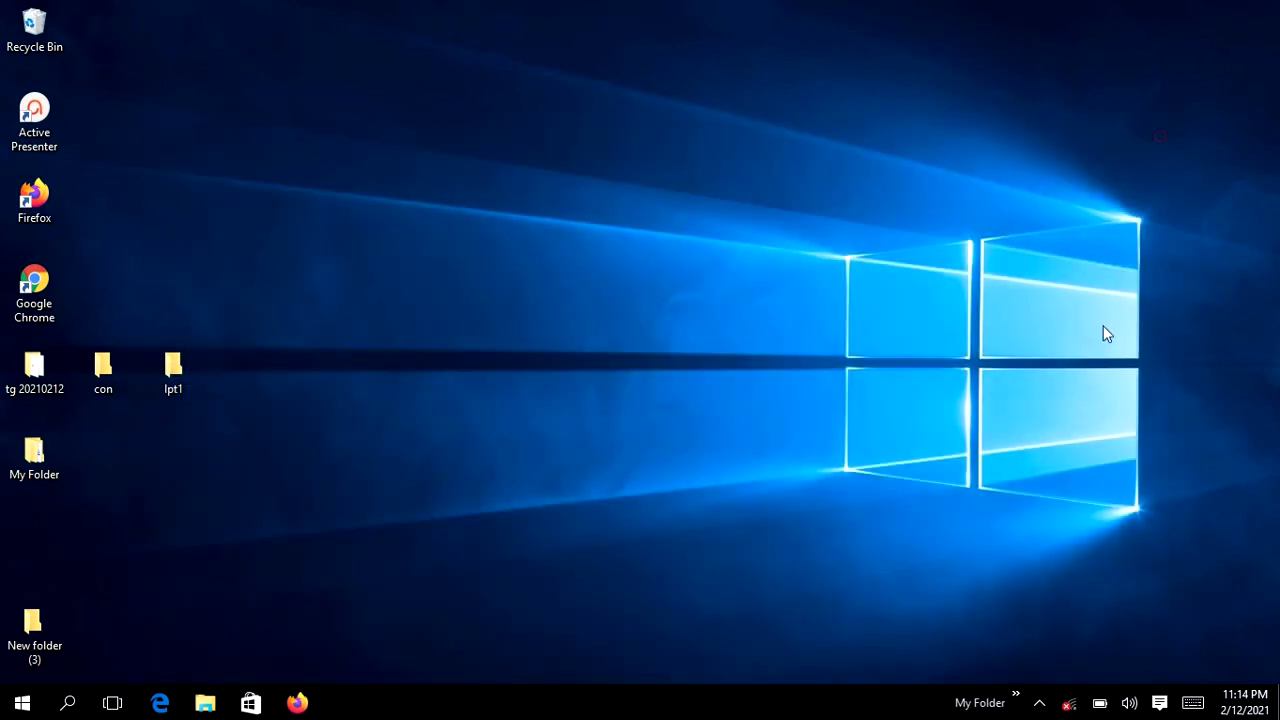
Open the subfolder "New folder (2)" from the taskbar toolbar's content list, and close its window.
{"action": "left_click", "coordinate": [1016, 695]}
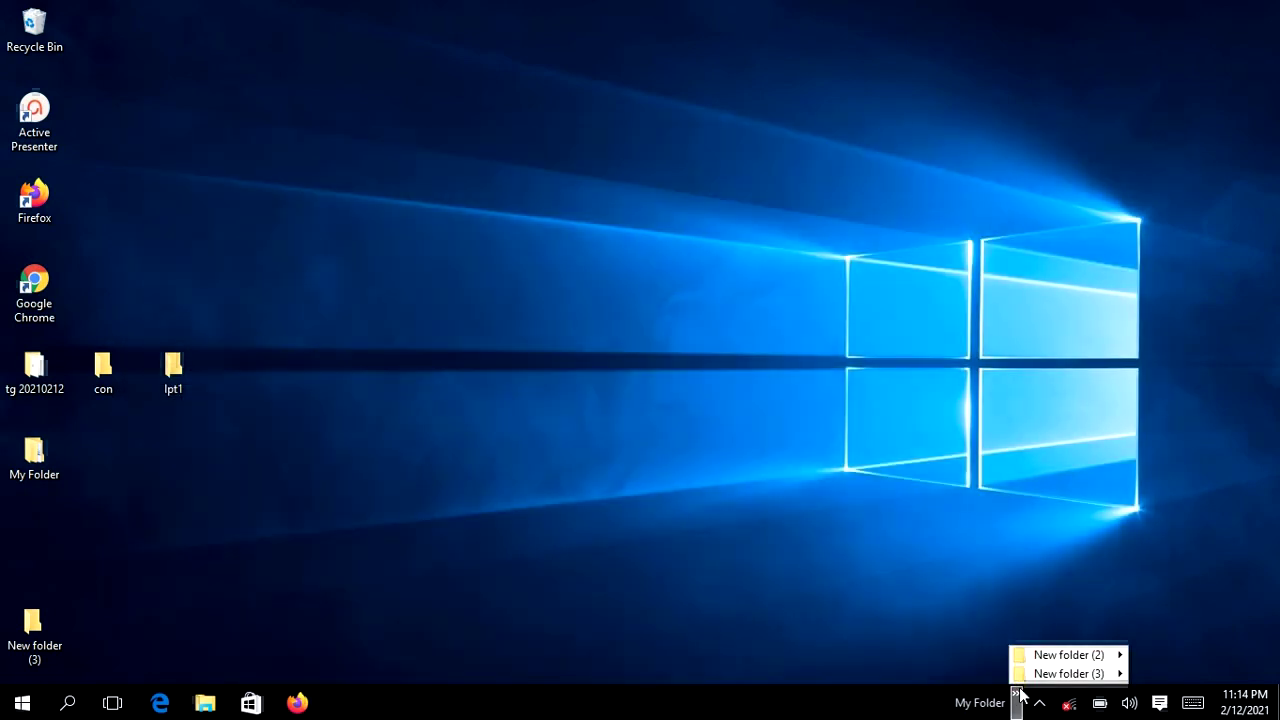
{"action": "right_click", "coordinate": [1050, 660]}
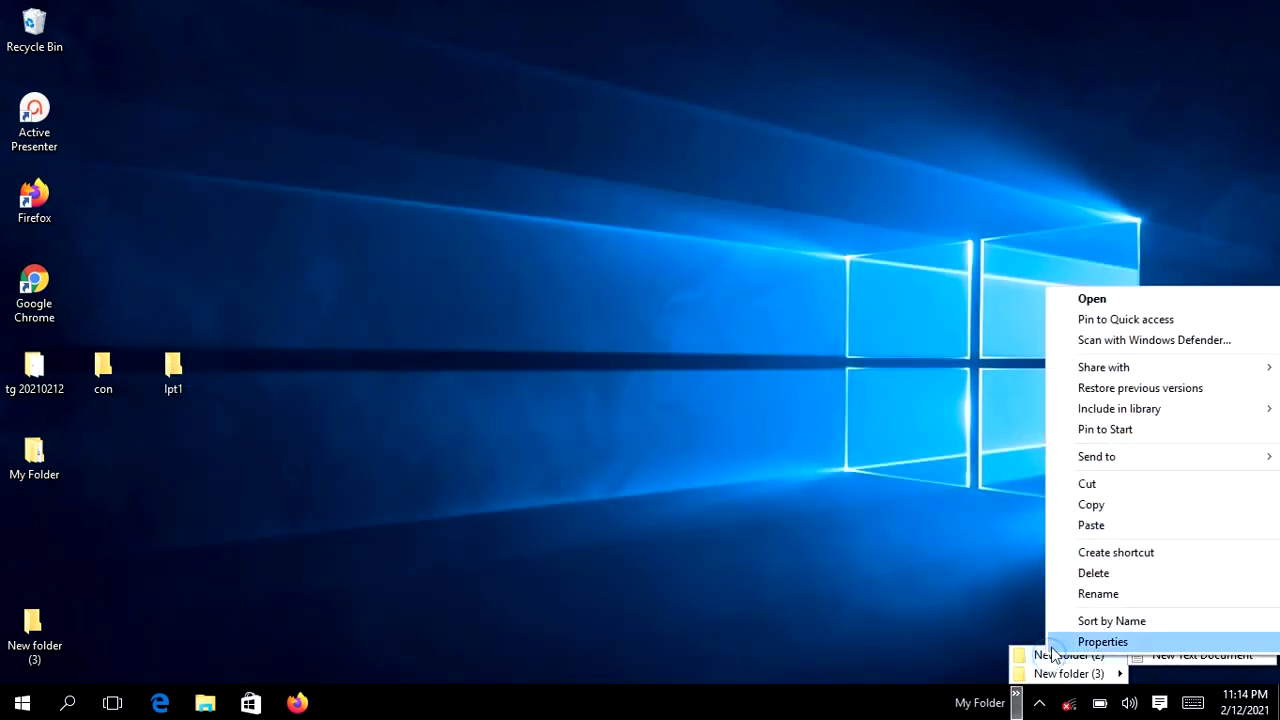
{"action": "left_click", "coordinate": [1080, 300]}
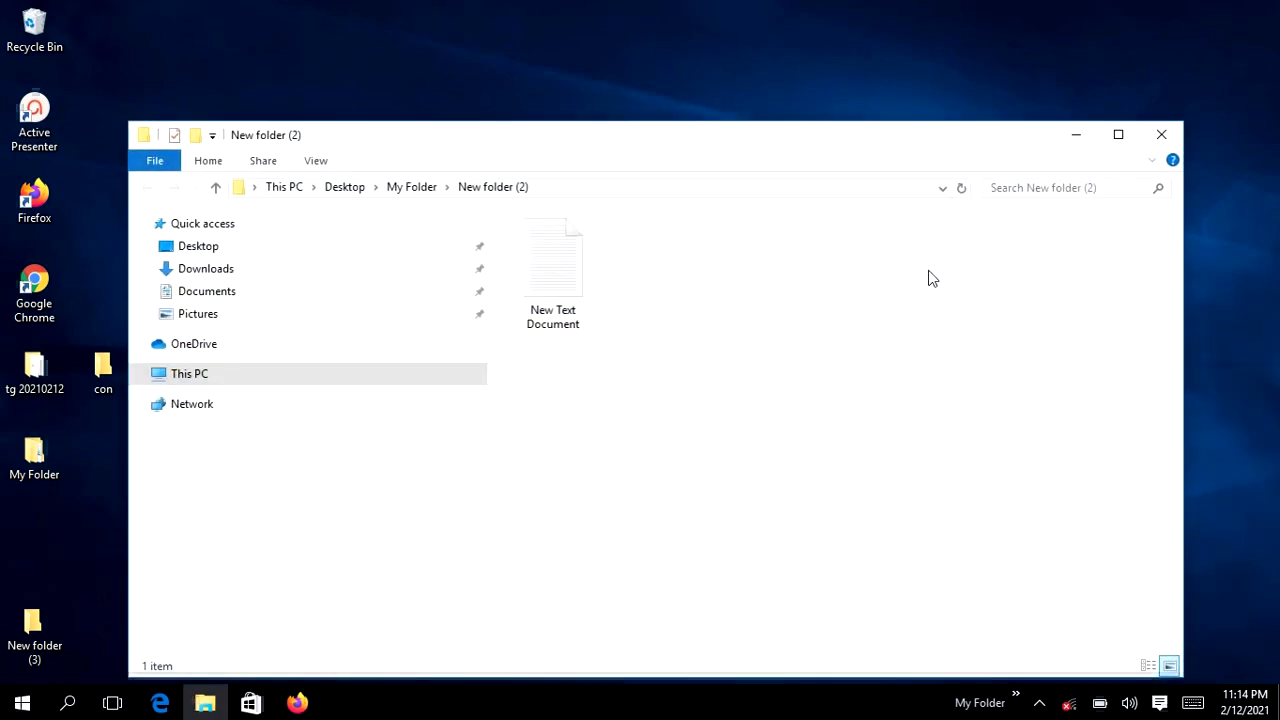
{"action": "left_click", "coordinate": [1161, 134]}
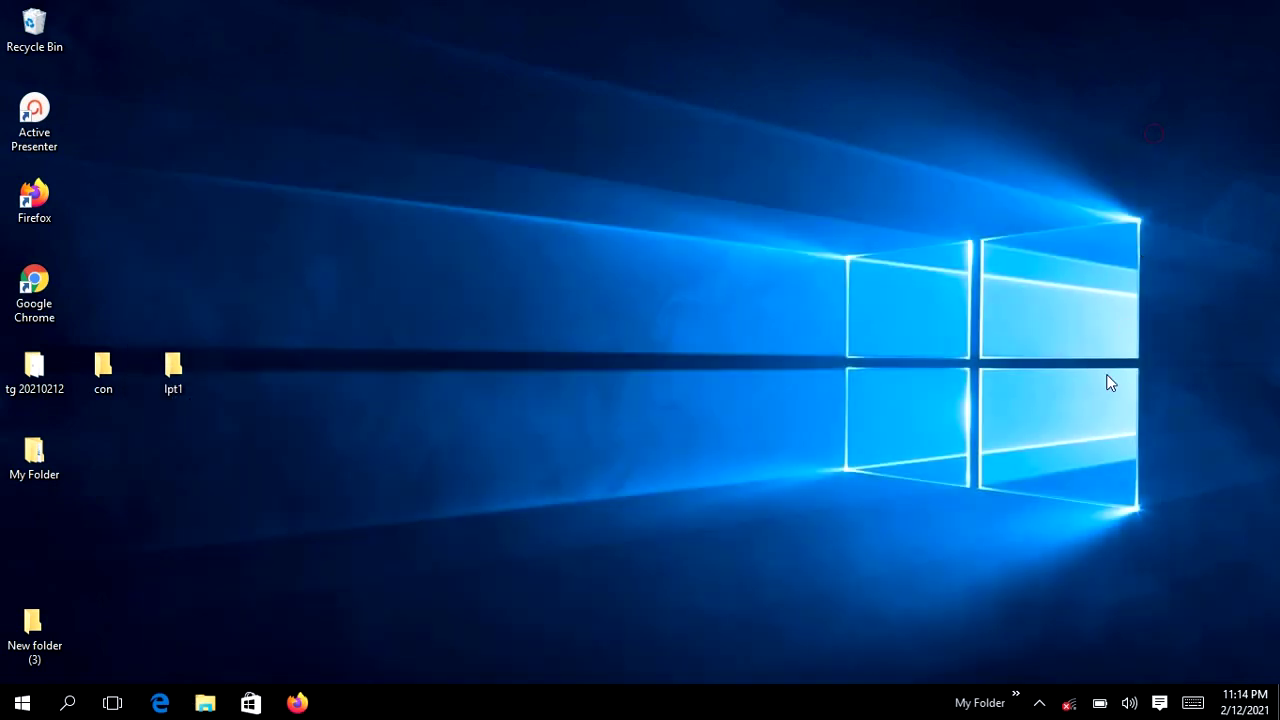
Remove the "My Folder" toolbar from the taskbar.
{"action": "right_click", "coordinate": [912, 697]}
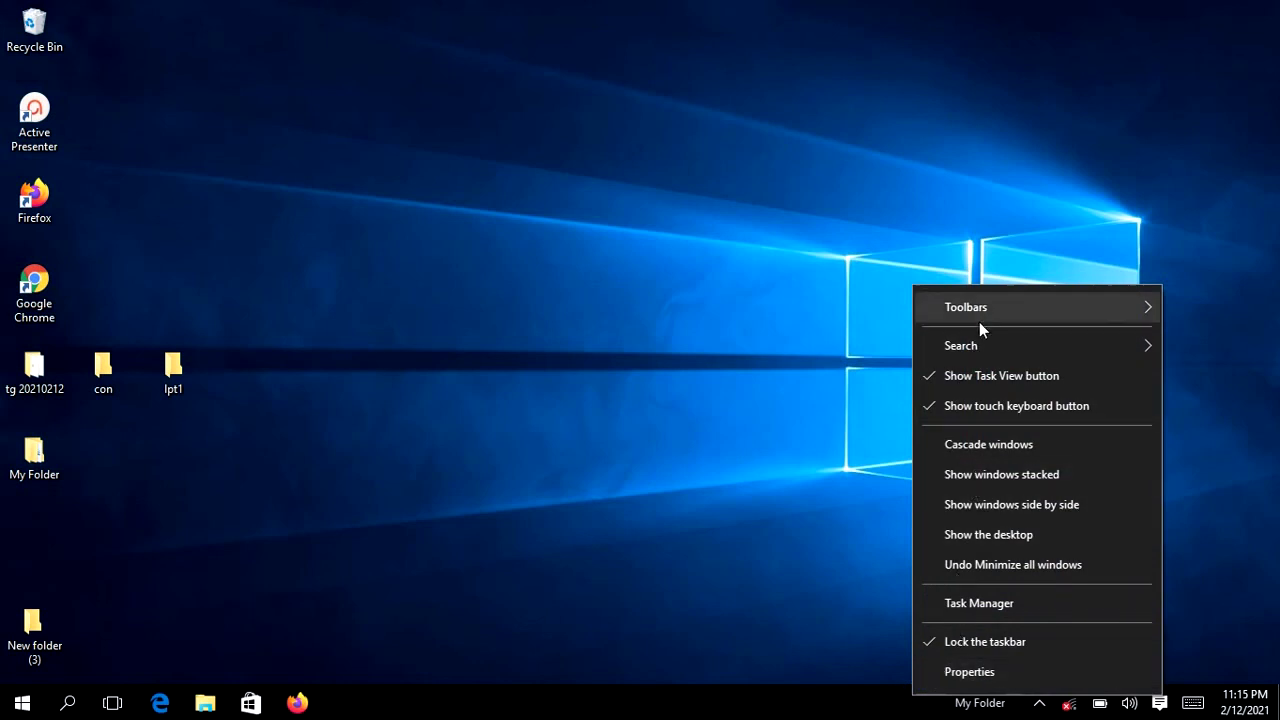
{"action": "mouse_move", "coordinate": [984, 317]}
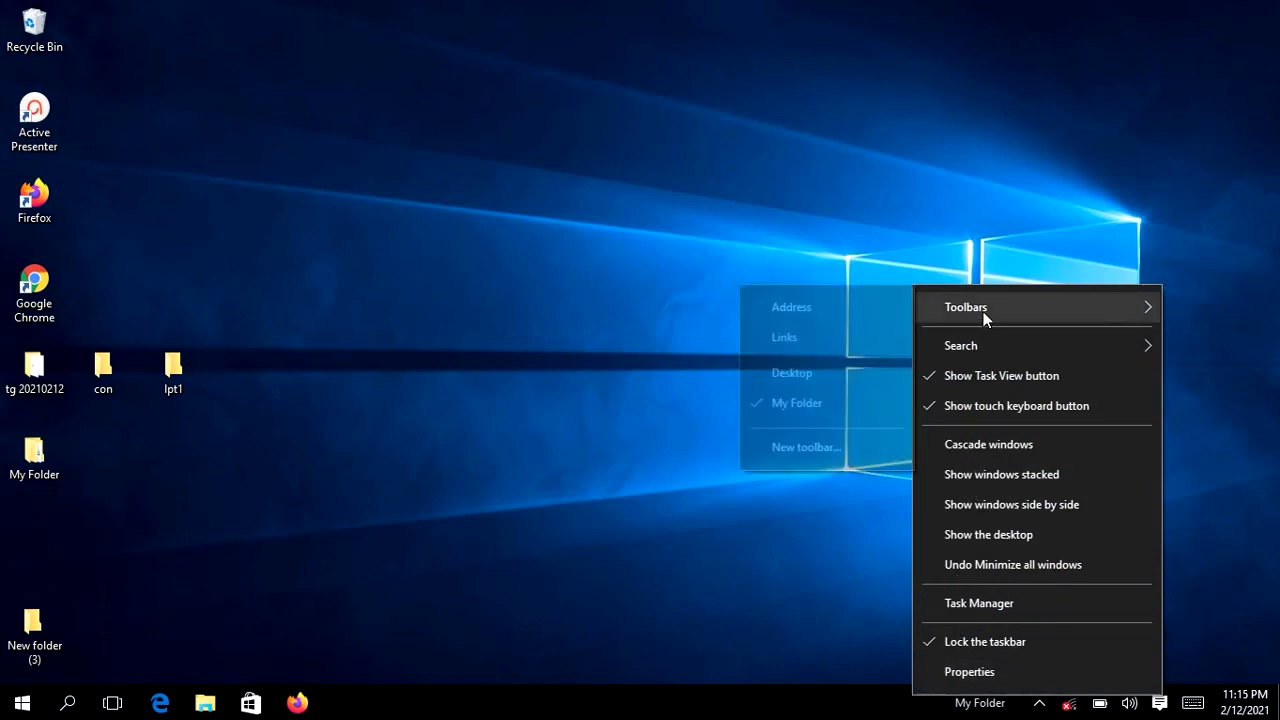
{"action": "left_click", "coordinate": [764, 406]}
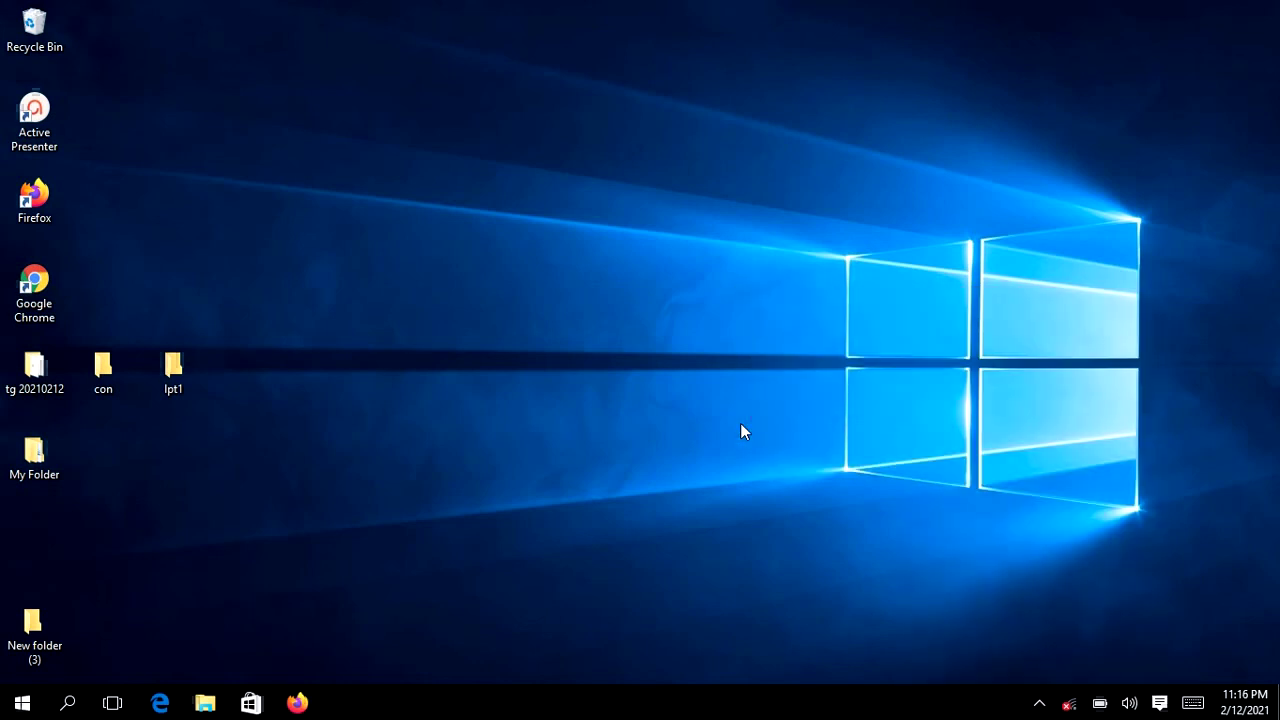